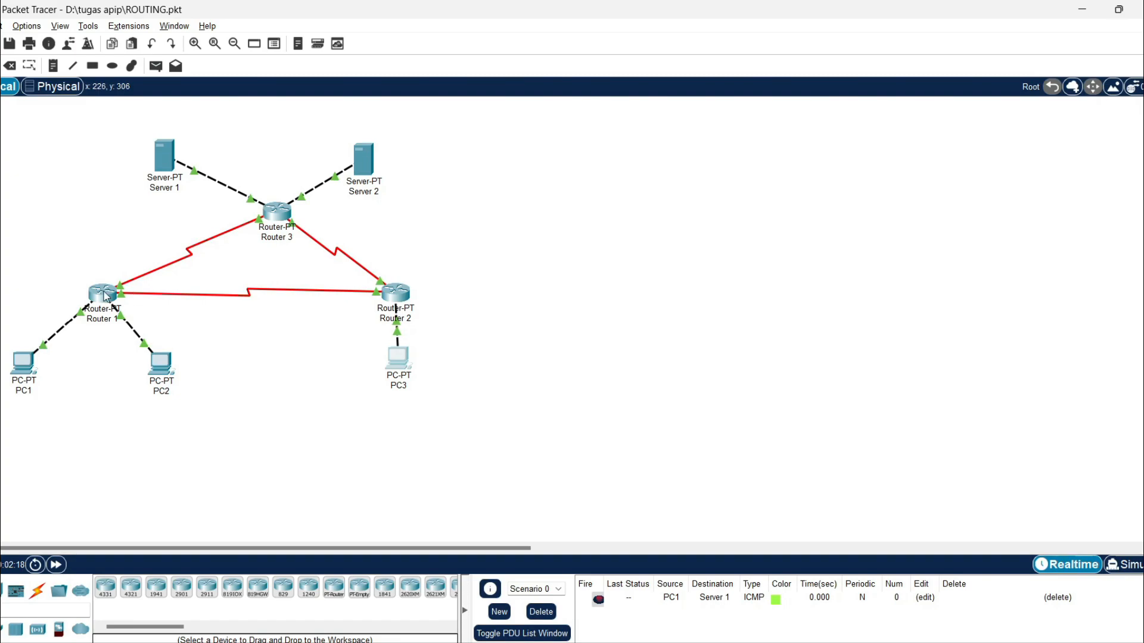
Examine the RIP network addresses configured on Router 1, checking its console too, and close the device window
{"action": "left_click", "coordinate": [107, 295]}
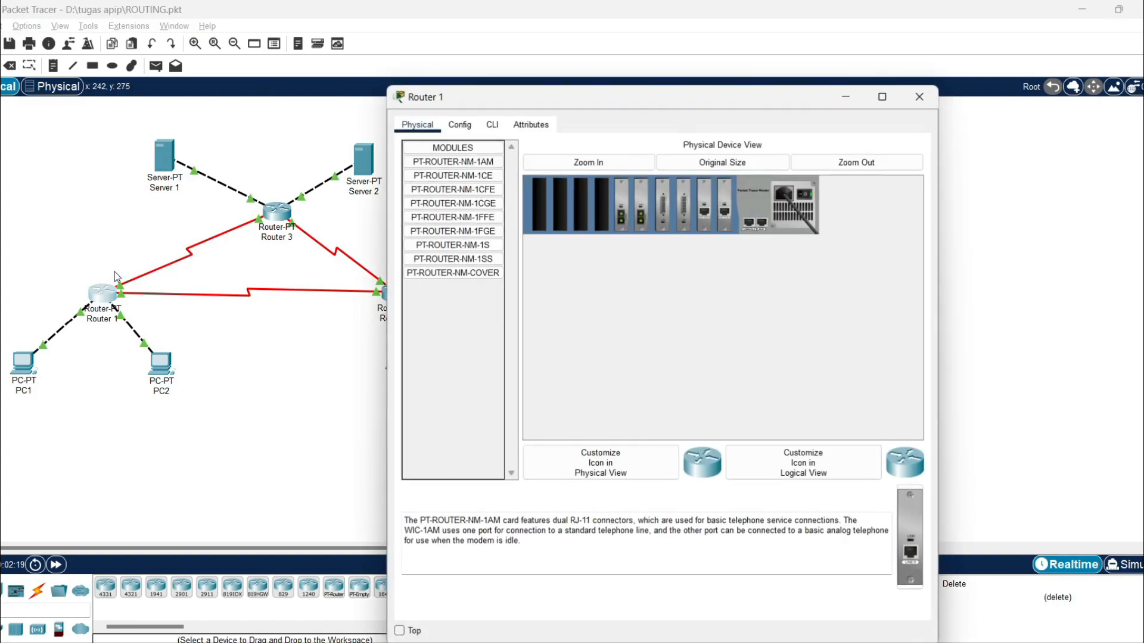
{"action": "left_click", "coordinate": [461, 125]}
{"action": "left_click", "coordinate": [474, 218]}
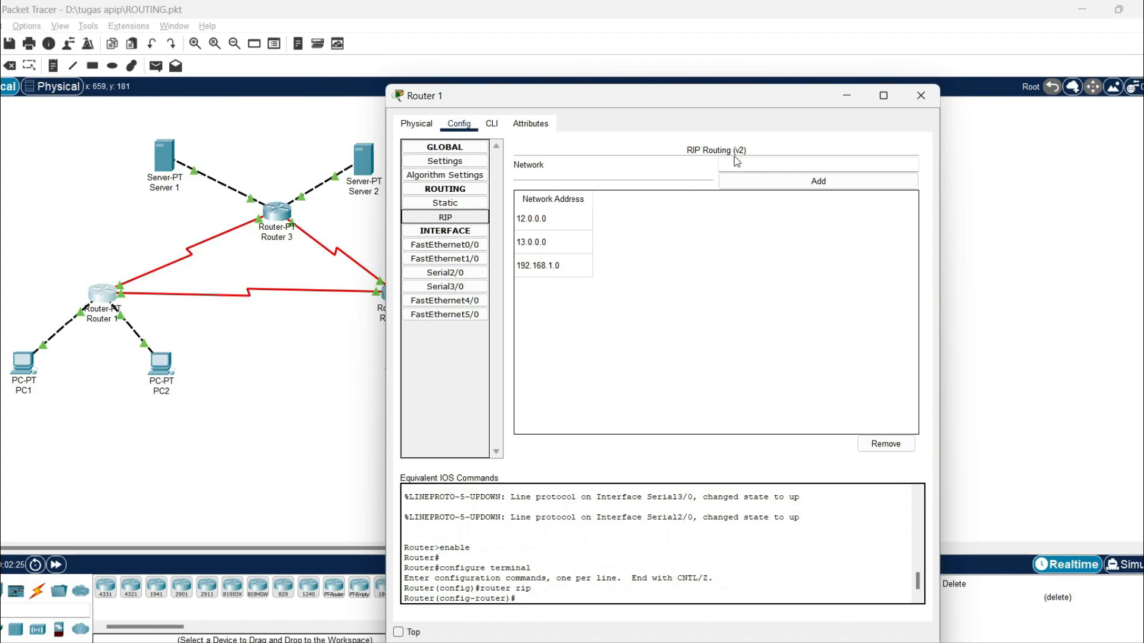
{"action": "left_click", "coordinate": [493, 126]}
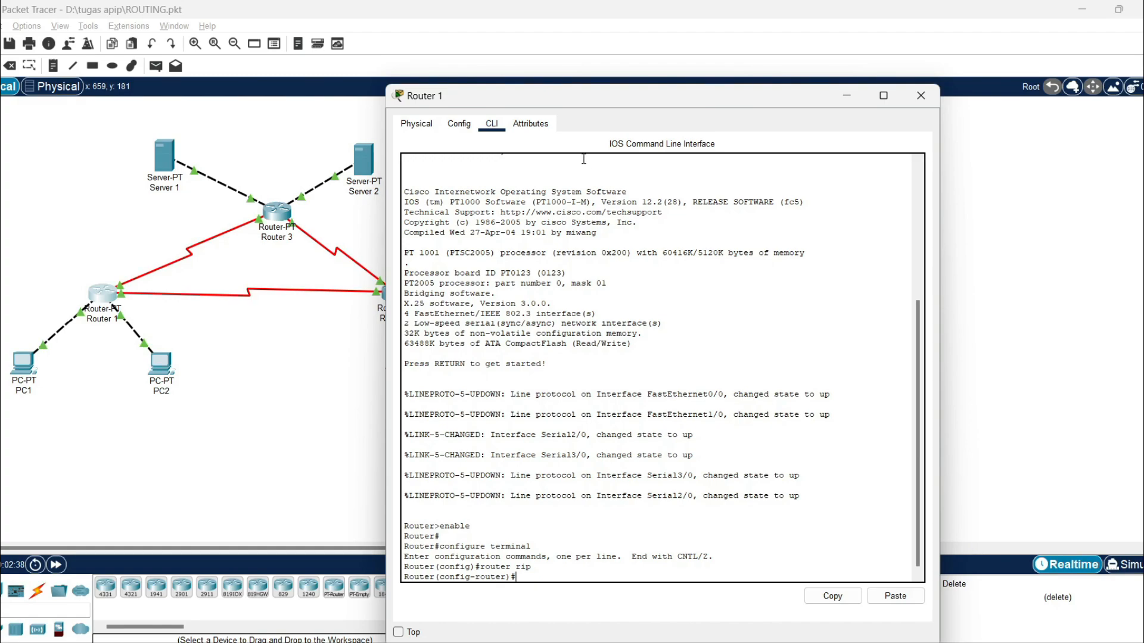
{"action": "left_click", "coordinate": [464, 128]}
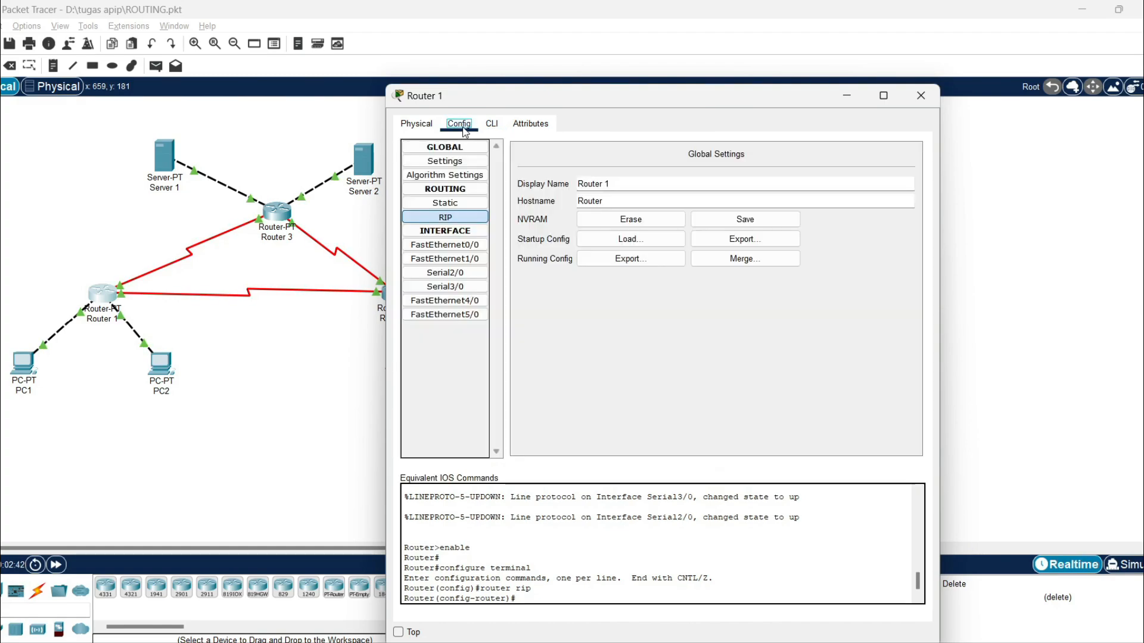
{"action": "left_click", "coordinate": [456, 220]}
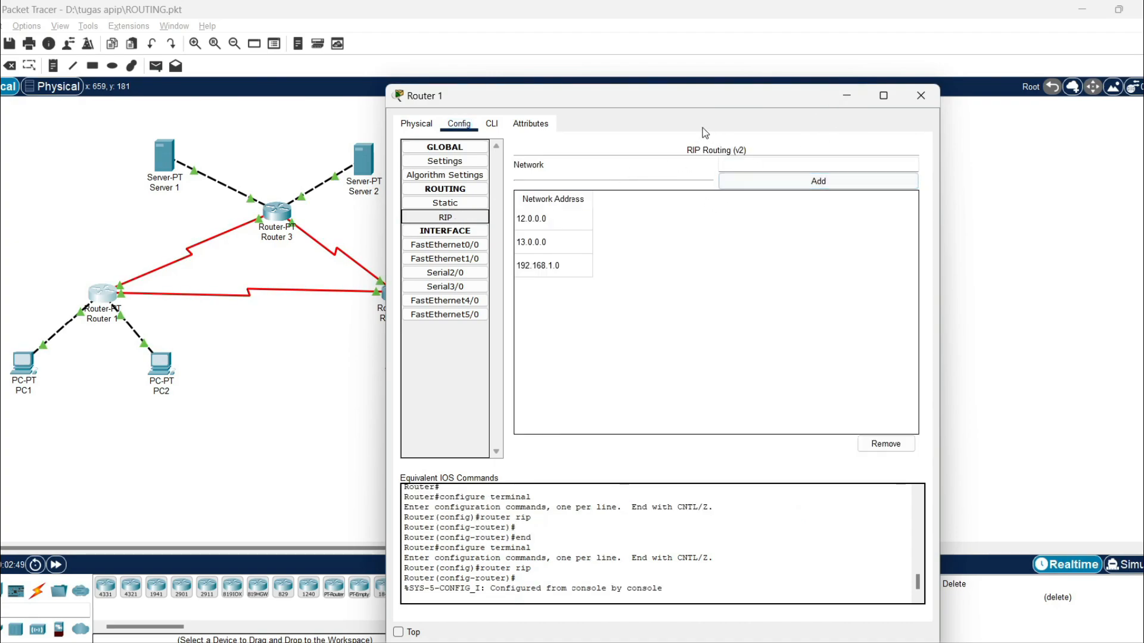
{"action": "left_click_drag", "start_coordinate": [651, 102], "coordinate": [780, 88]}
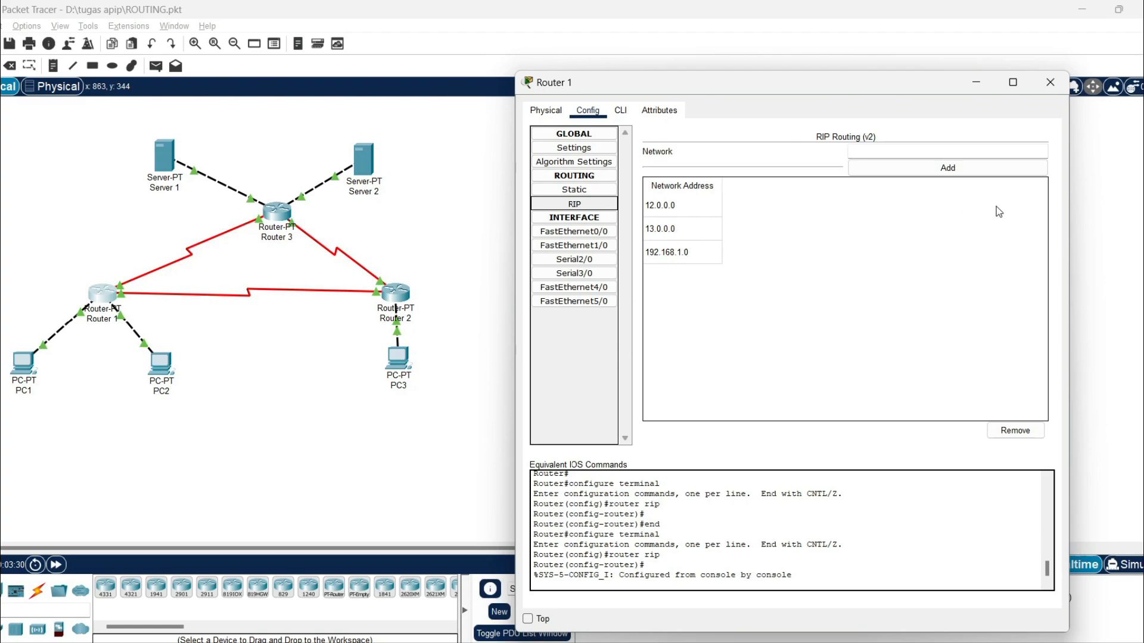
{"action": "left_click", "coordinate": [1050, 84]}
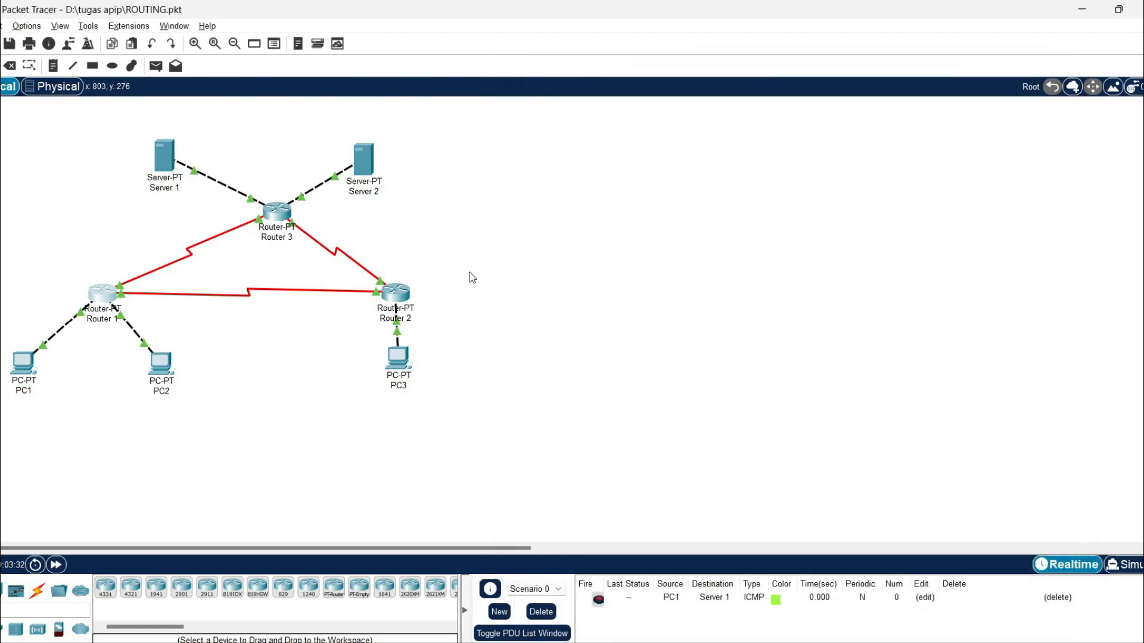
Examine the RIP network addresses configured on Router 2 alongside the topology, and put its window away
{"action": "left_click", "coordinate": [399, 294]}
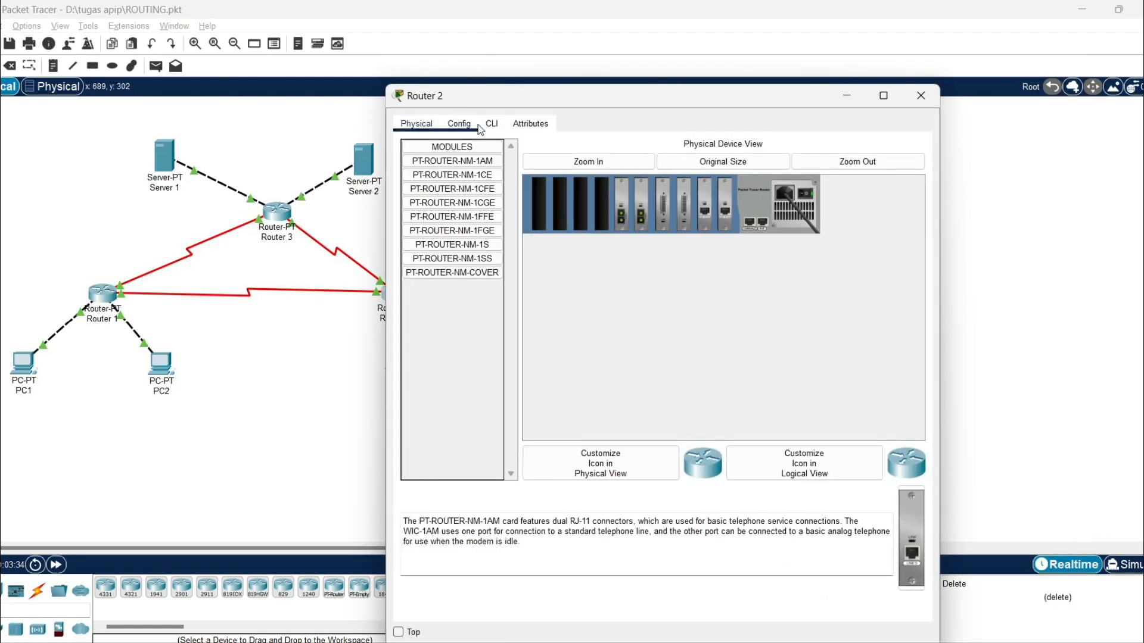
{"action": "left_click", "coordinate": [457, 125]}
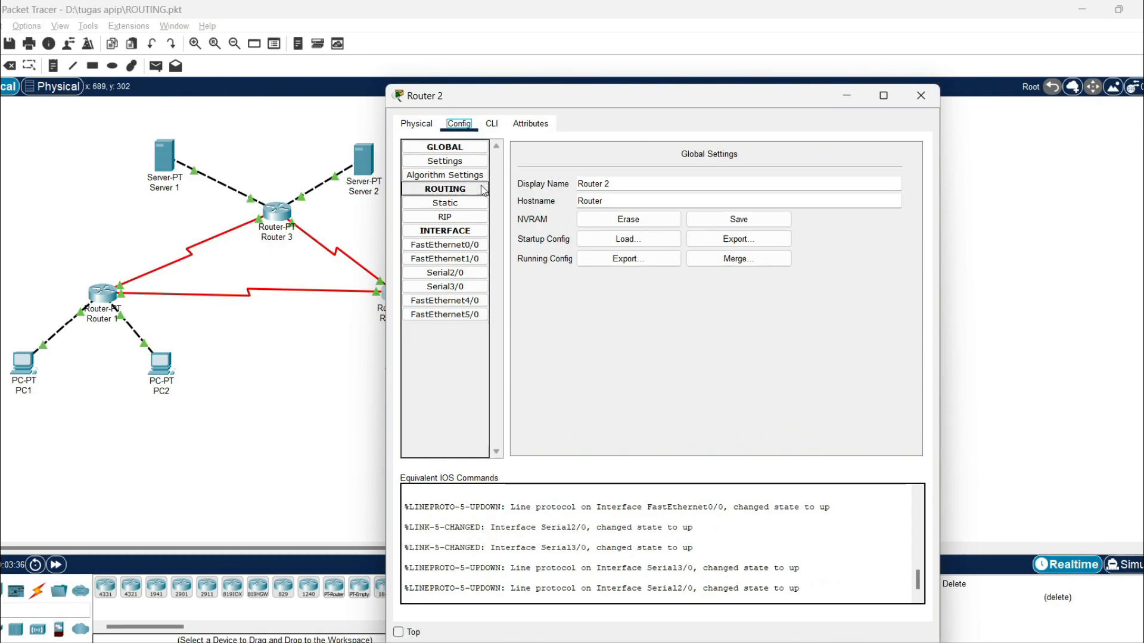
{"action": "left_click", "coordinate": [470, 216]}
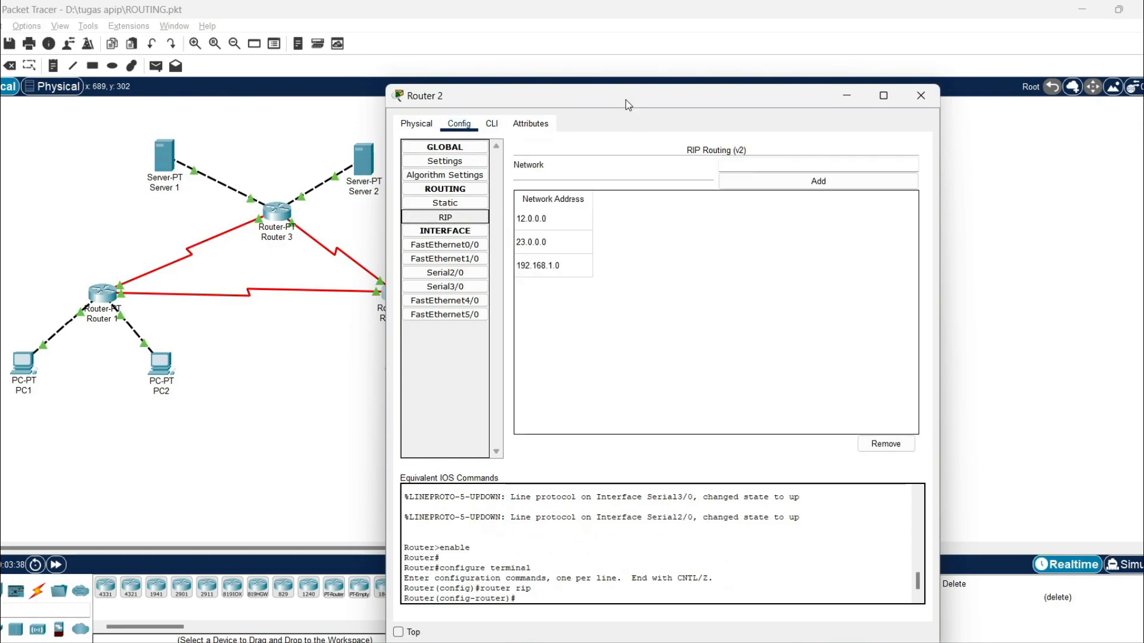
{"action": "left_click_drag", "start_coordinate": [625, 98], "coordinate": [780, 76]}
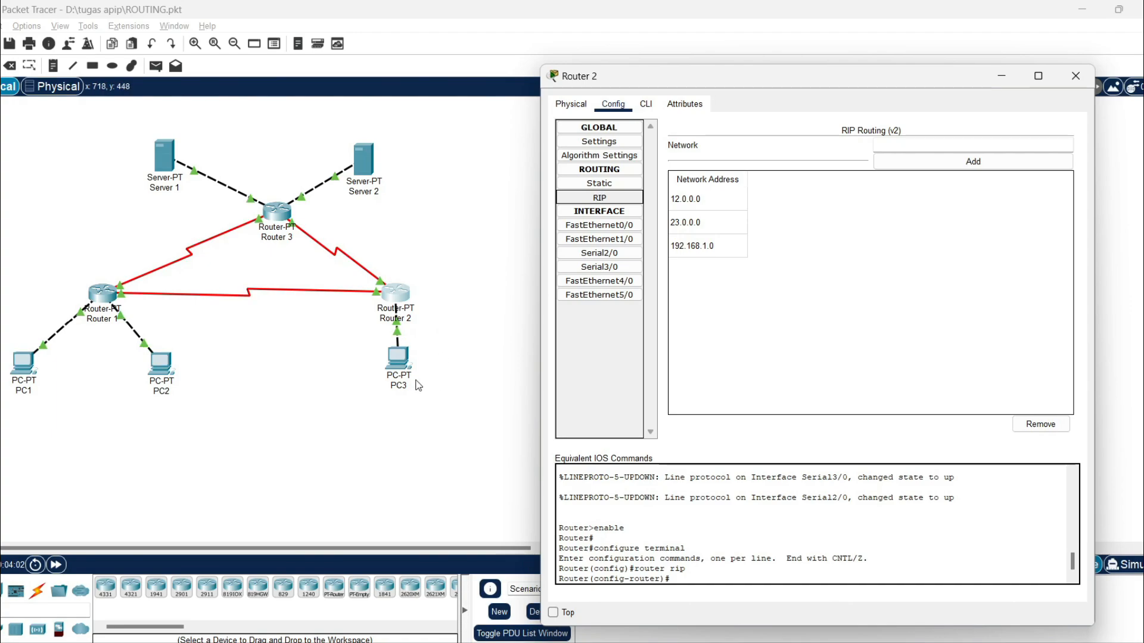
{"action": "left_click", "coordinate": [1002, 75]}
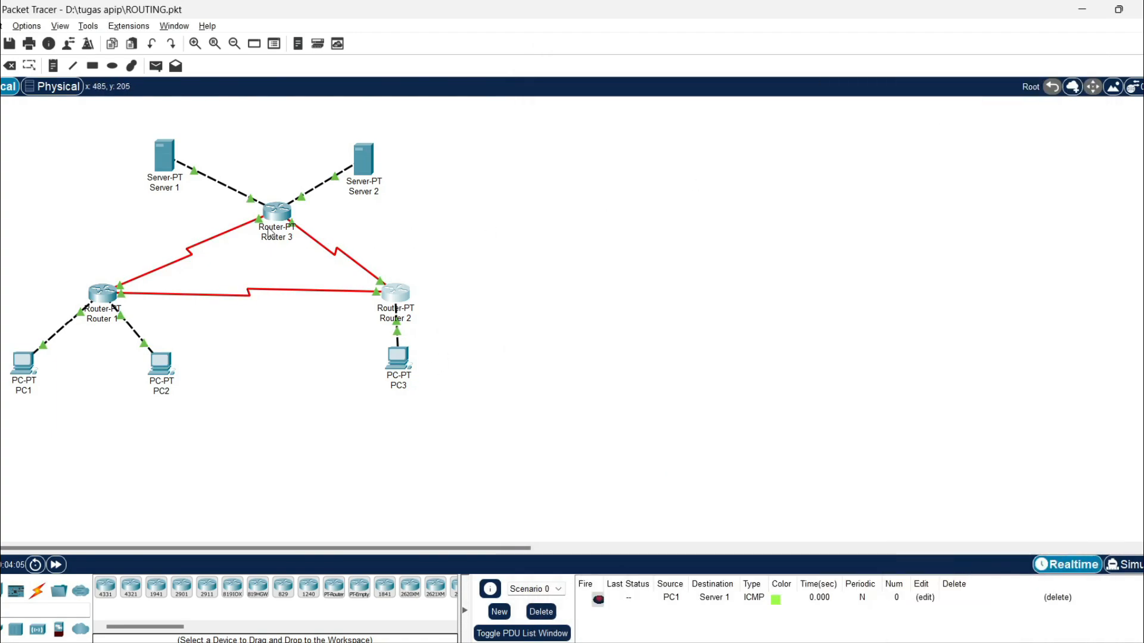
Examine the RIP network addresses configured on Router 3 alongside the topology, and put its window away
{"action": "left_click", "coordinate": [272, 218]}
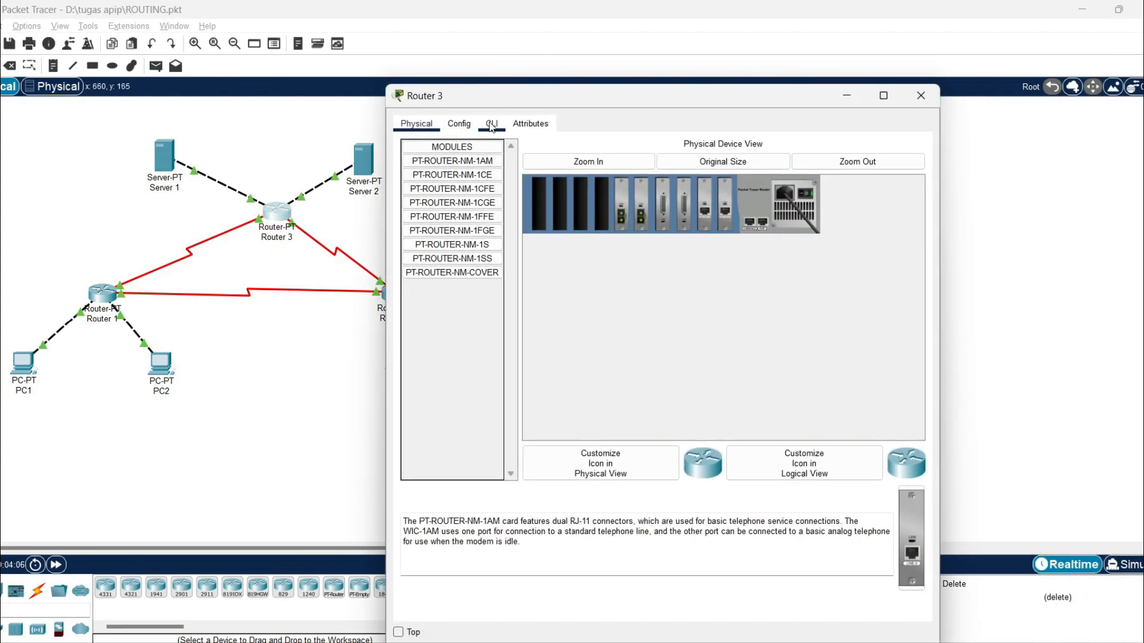
{"action": "left_click", "coordinate": [469, 125]}
{"action": "left_click", "coordinate": [479, 198]}
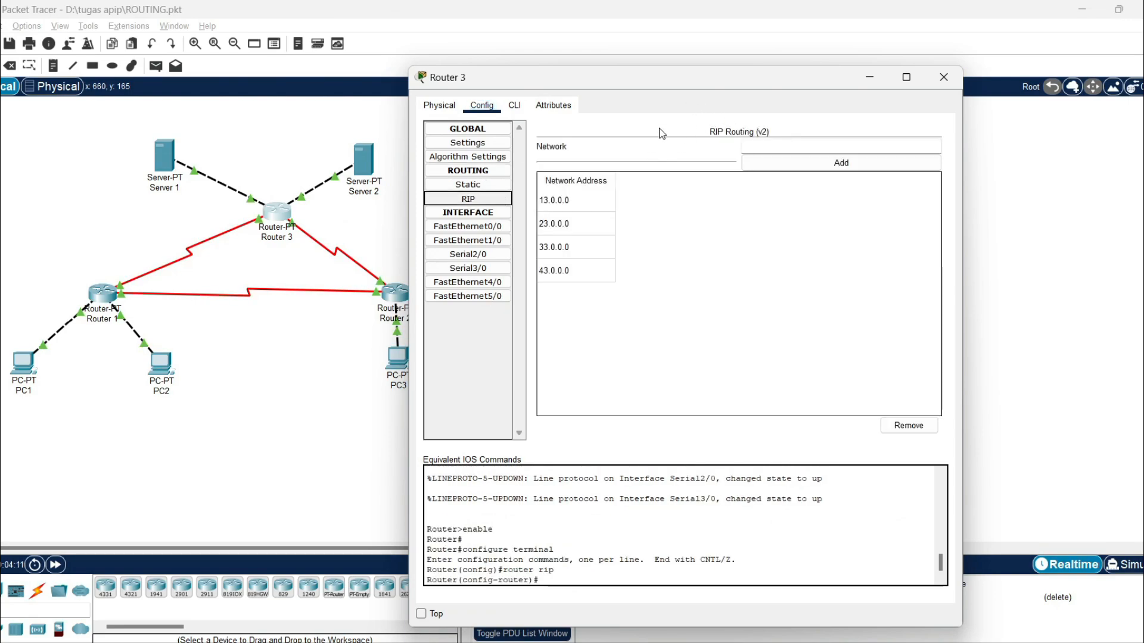
{"action": "left_click_drag", "start_coordinate": [697, 76], "coordinate": [786, 51]}
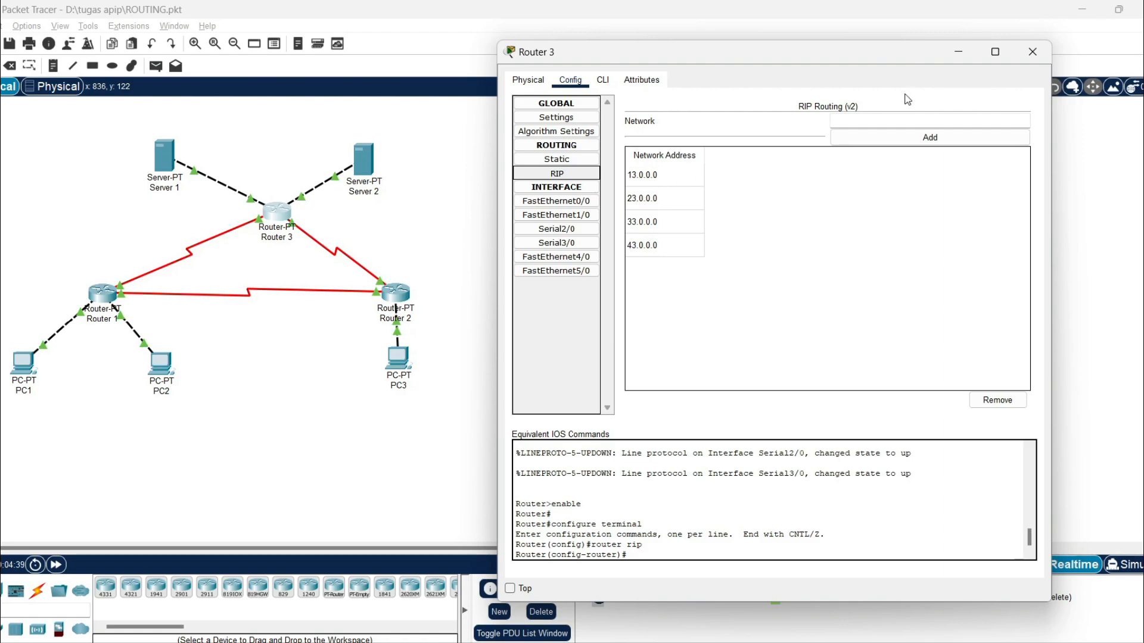
{"action": "left_click", "coordinate": [957, 54]}
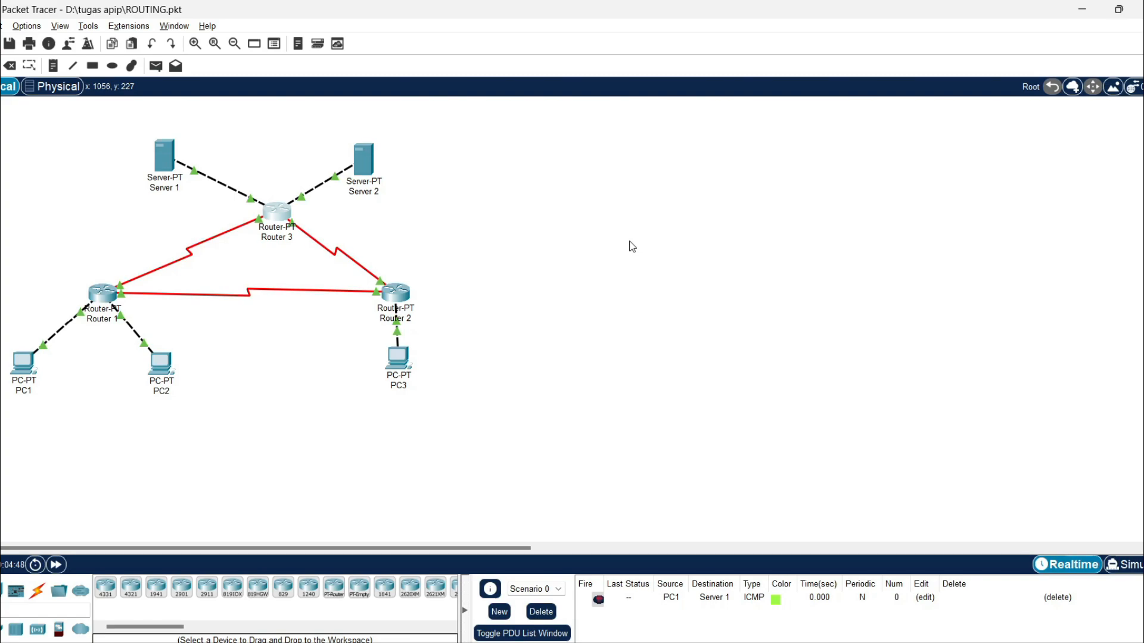
Delete the existing test scenario and send a simple PDU from PC1 to Server 1
{"action": "left_click", "coordinate": [541, 612]}
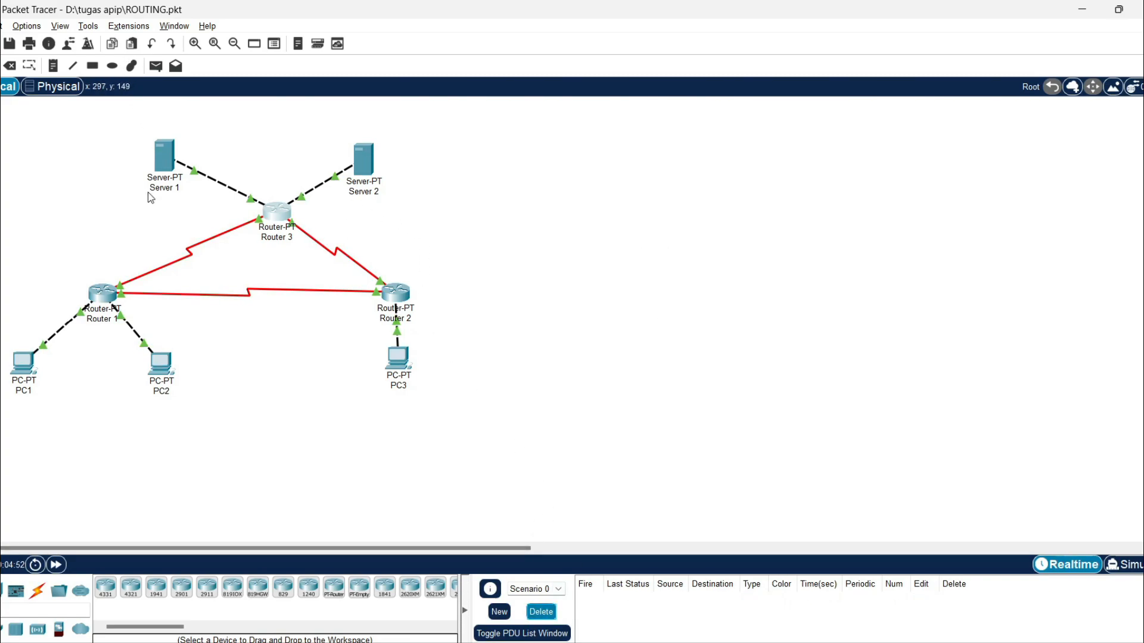
{"action": "left_click", "coordinate": [156, 66]}
{"action": "left_click", "coordinate": [21, 369]}
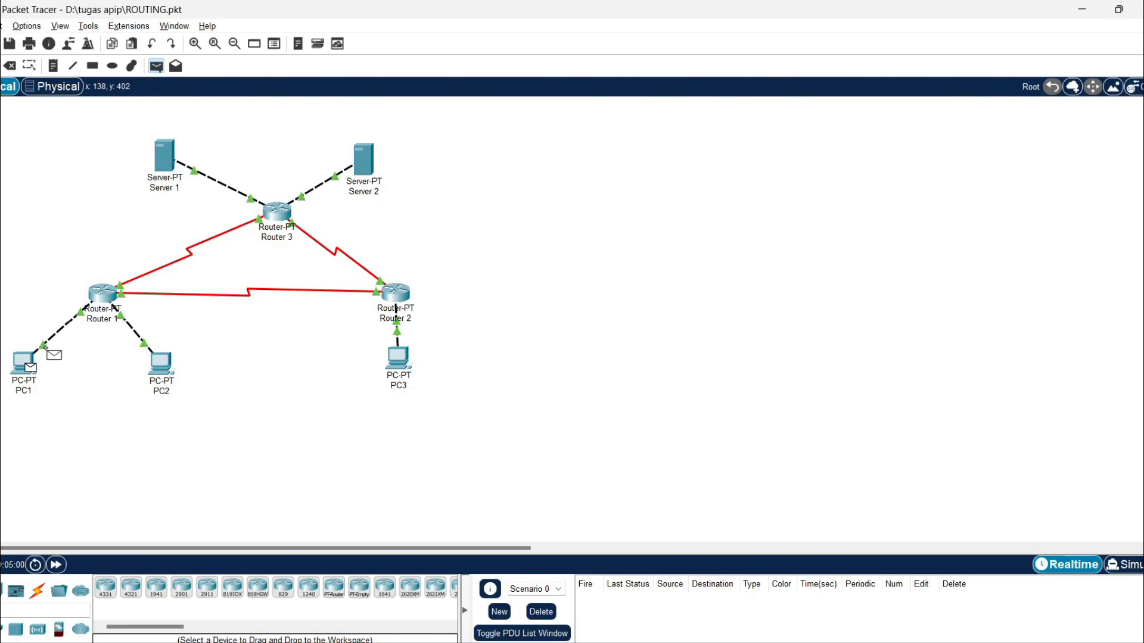
{"action": "left_click", "coordinate": [163, 153]}
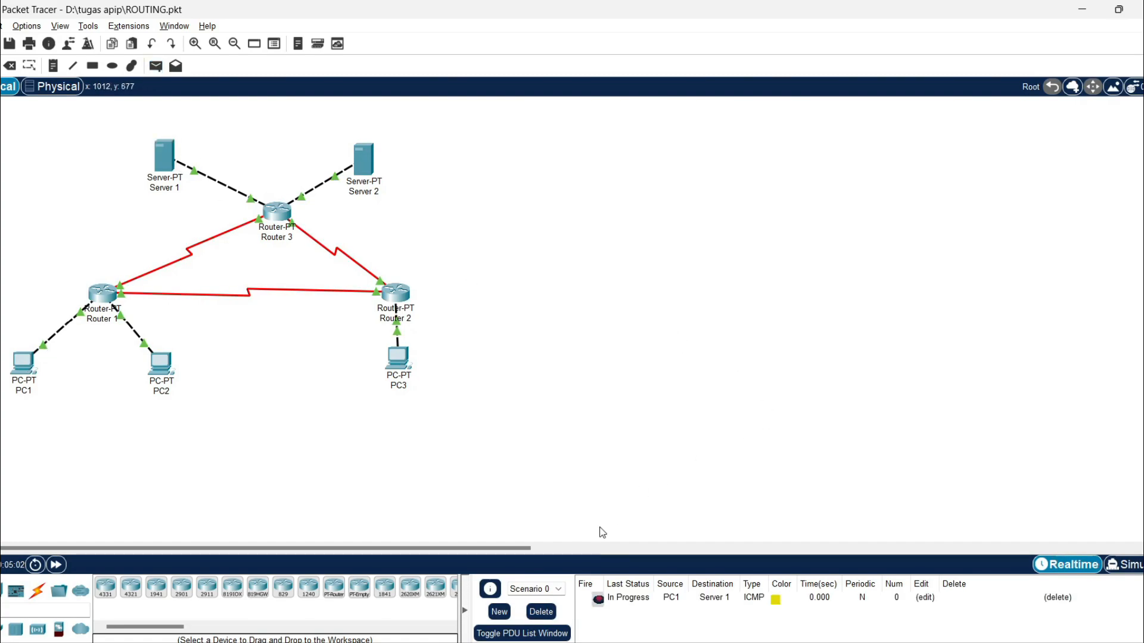
Clear the current PDU scenario and send a fresh simple PDU from PC1 to Server 1
{"action": "left_click", "coordinate": [541, 612]}
{"action": "left_click", "coordinate": [156, 66]}
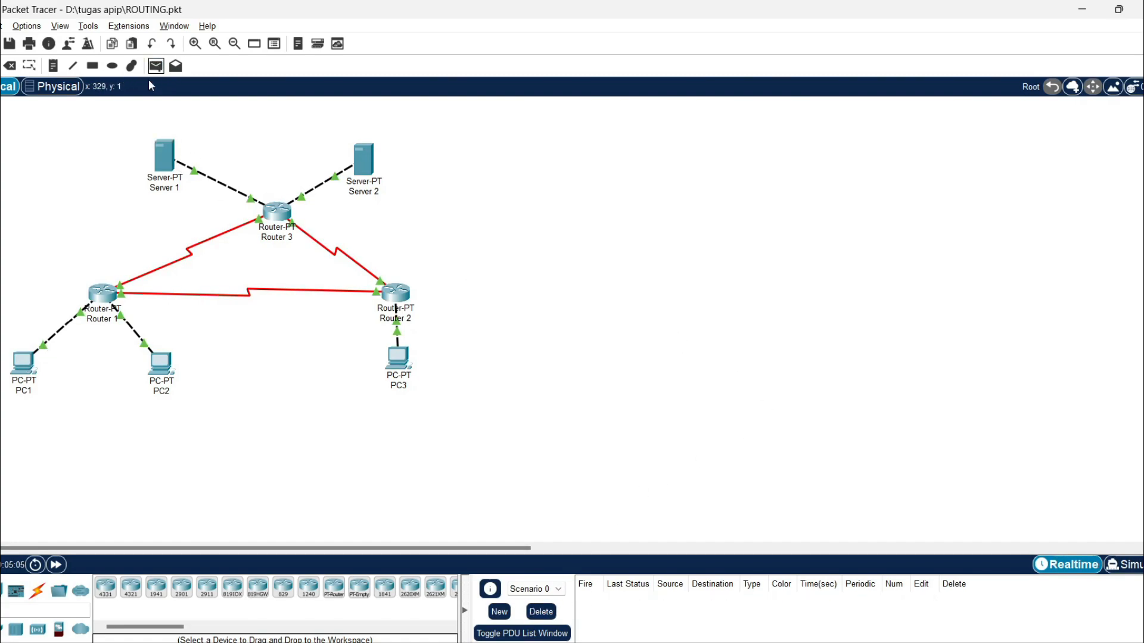
{"action": "left_click", "coordinate": [23, 367]}
{"action": "left_click", "coordinate": [164, 157]}
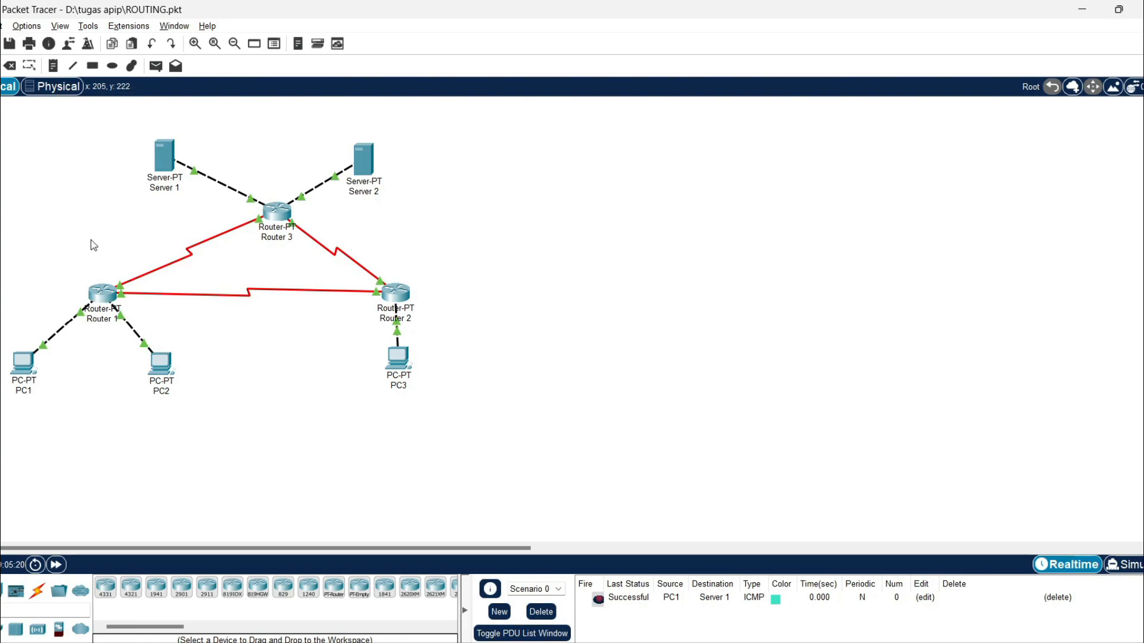
Reopen Router 1 and review its RIP networks, console output and static routes
{"action": "left_click", "coordinate": [112, 290]}
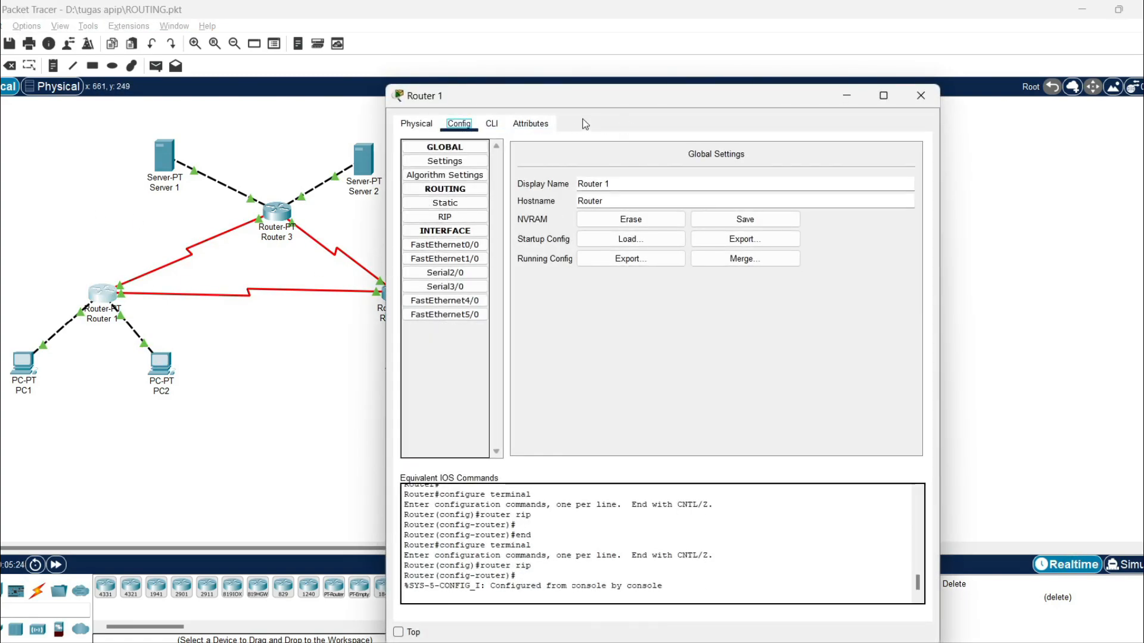
{"action": "left_click", "coordinate": [467, 220]}
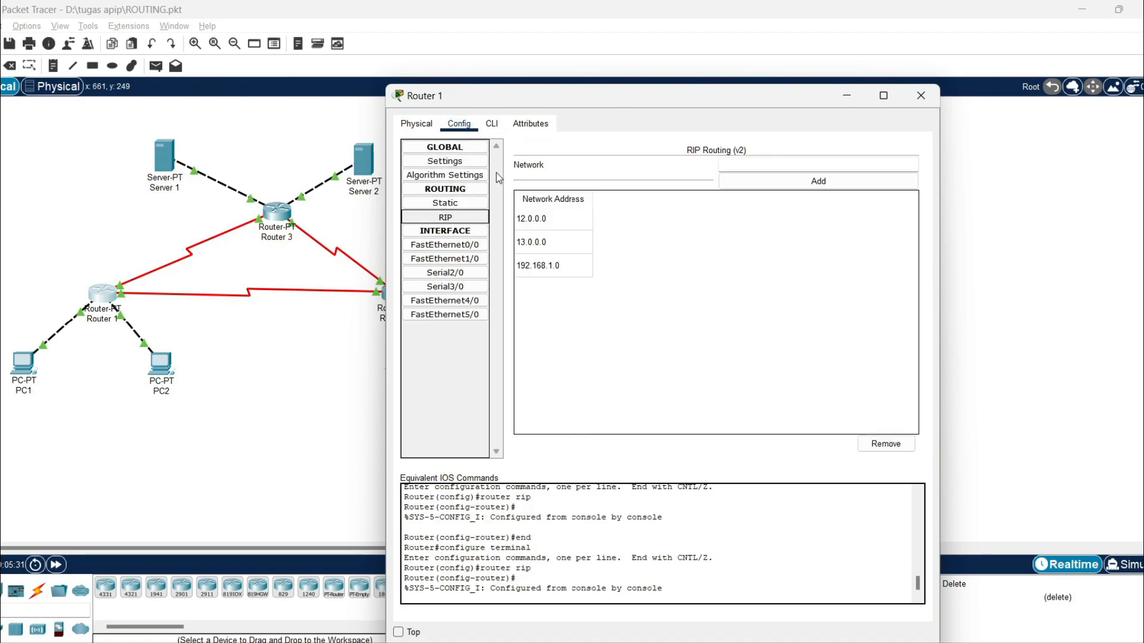
{"action": "left_click", "coordinate": [493, 125]}
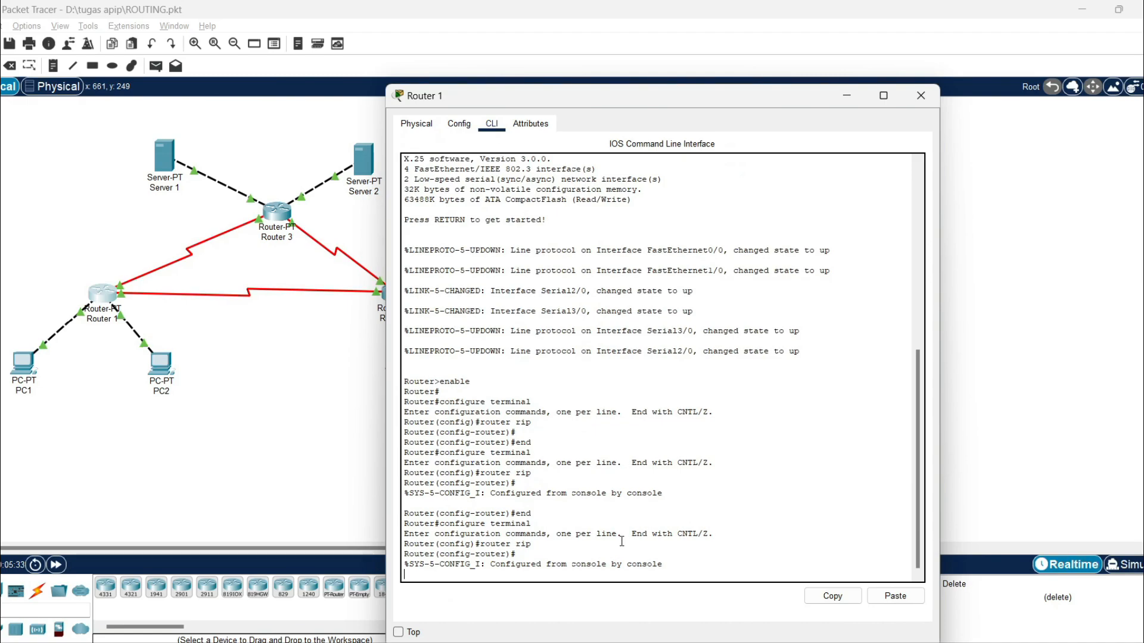
{"action": "left_click", "coordinate": [457, 124]}
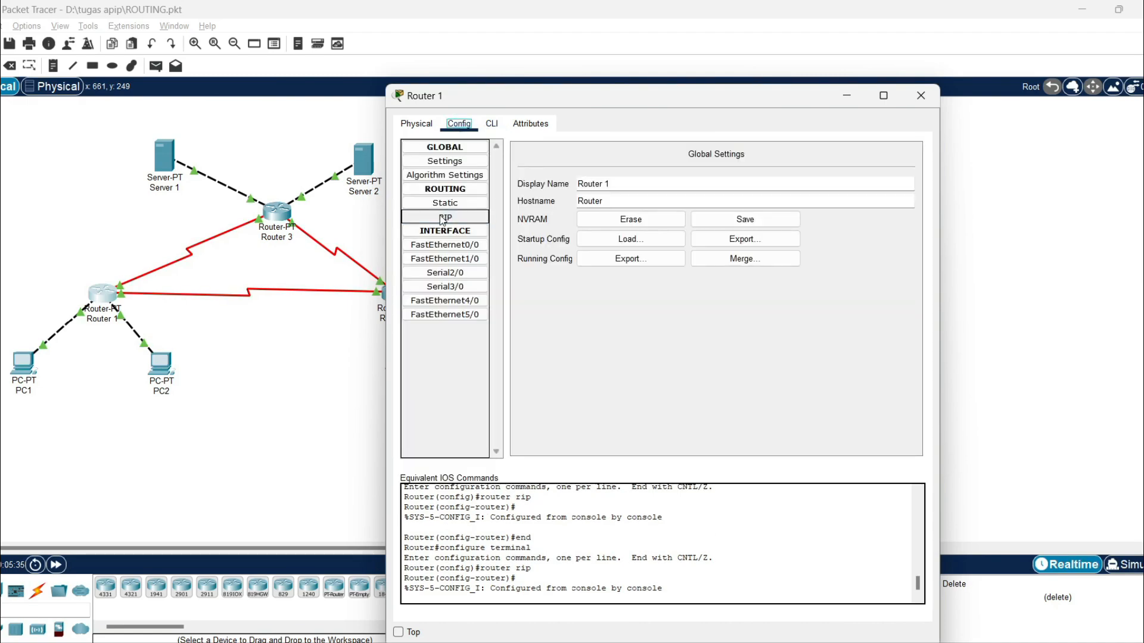
{"action": "left_click", "coordinate": [449, 218]}
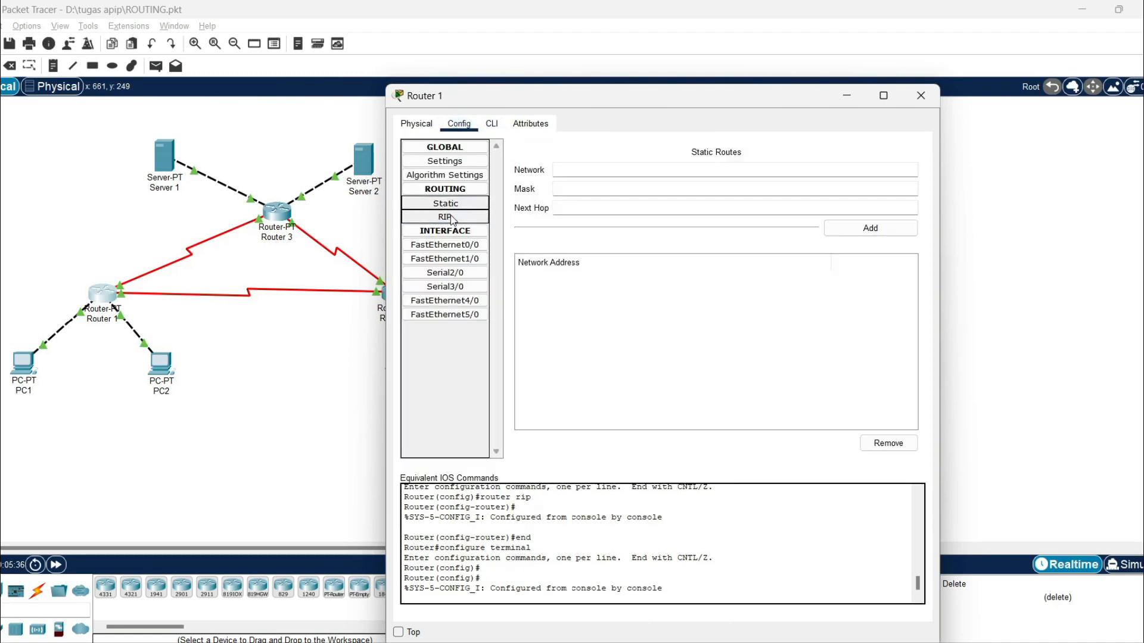
Exit configuration mode on Router 1's console, display the routing table with show ip route, and close the window
{"action": "left_click", "coordinate": [497, 125]}
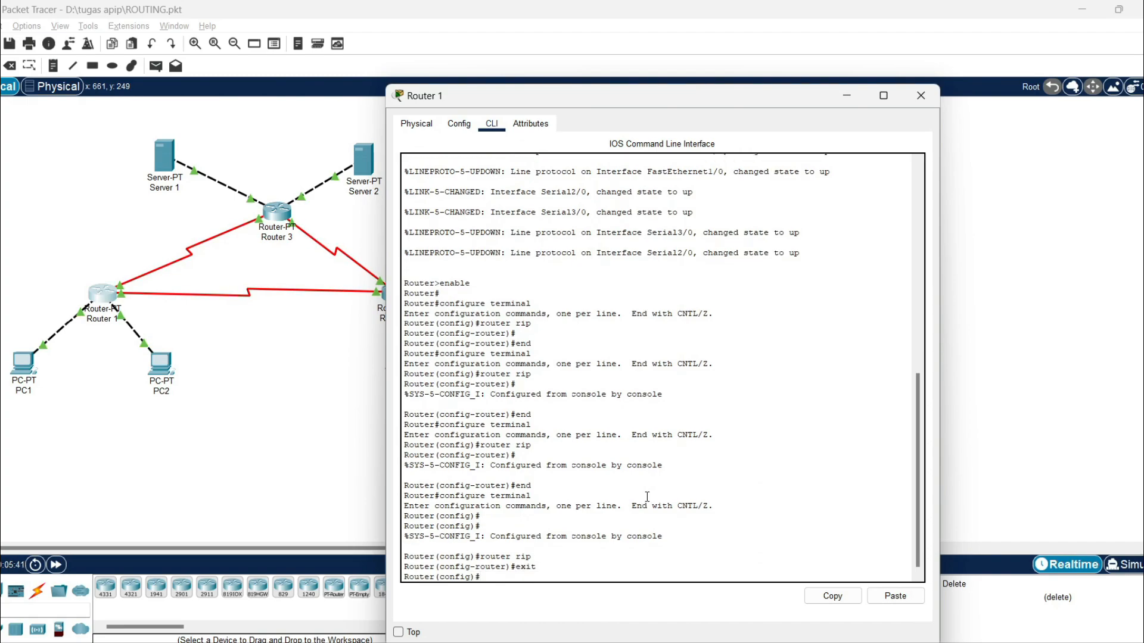
{"action": "type", "text": "it"}
{"action": "key", "text": "Return"}
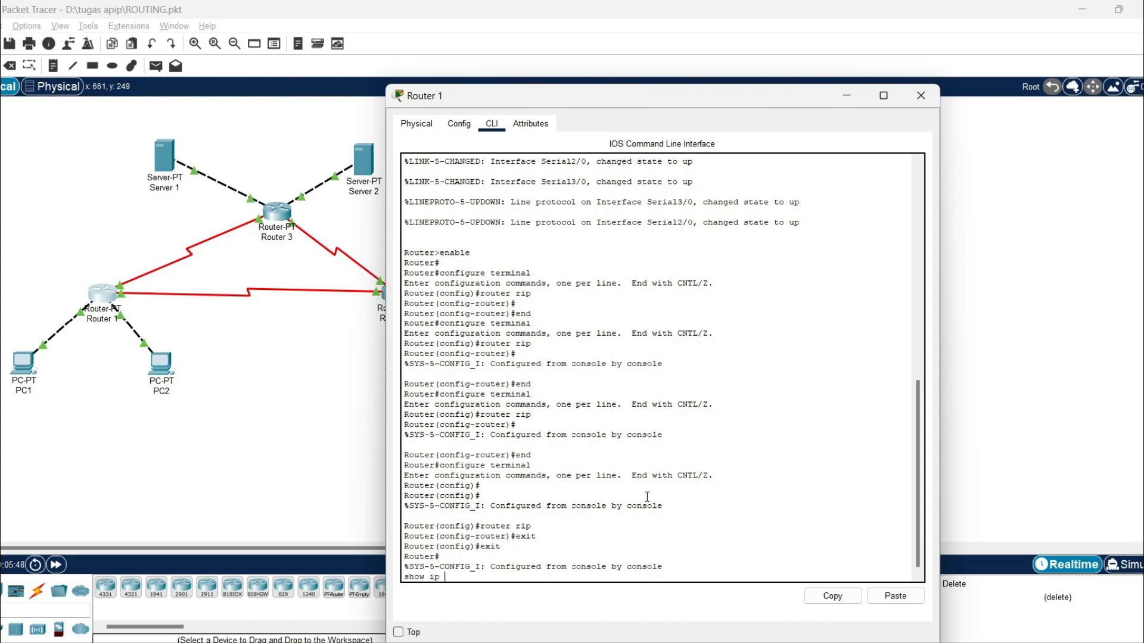
{"action": "type", "text": "show ip route"}
{"action": "key", "text": "Return"}
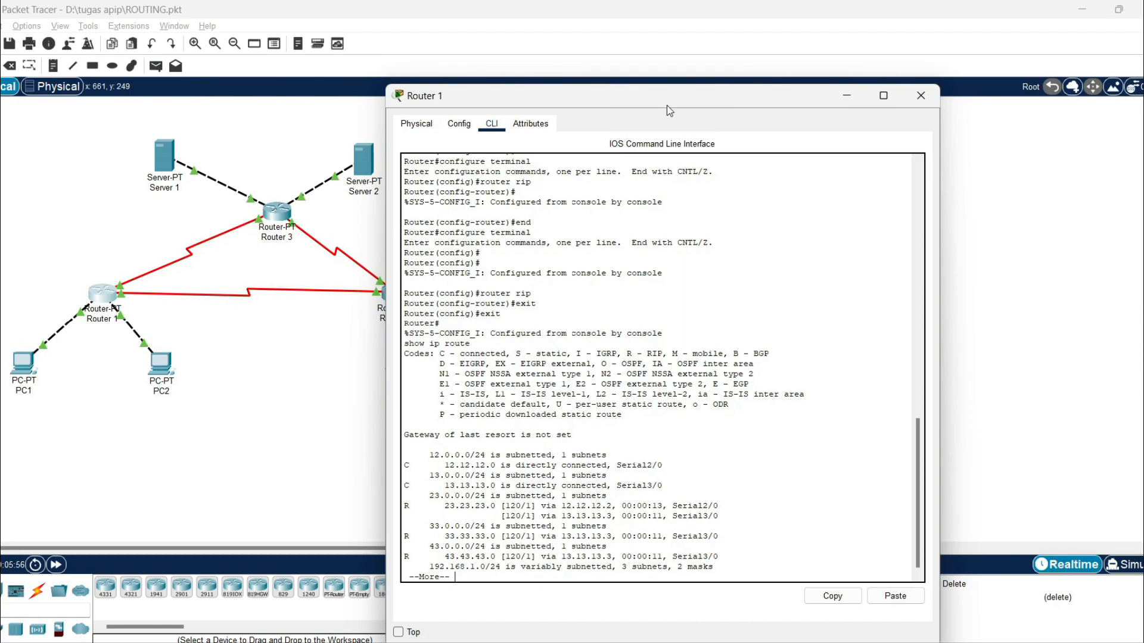
{"action": "left_click_drag", "start_coordinate": [668, 98], "coordinate": [779, 59]}
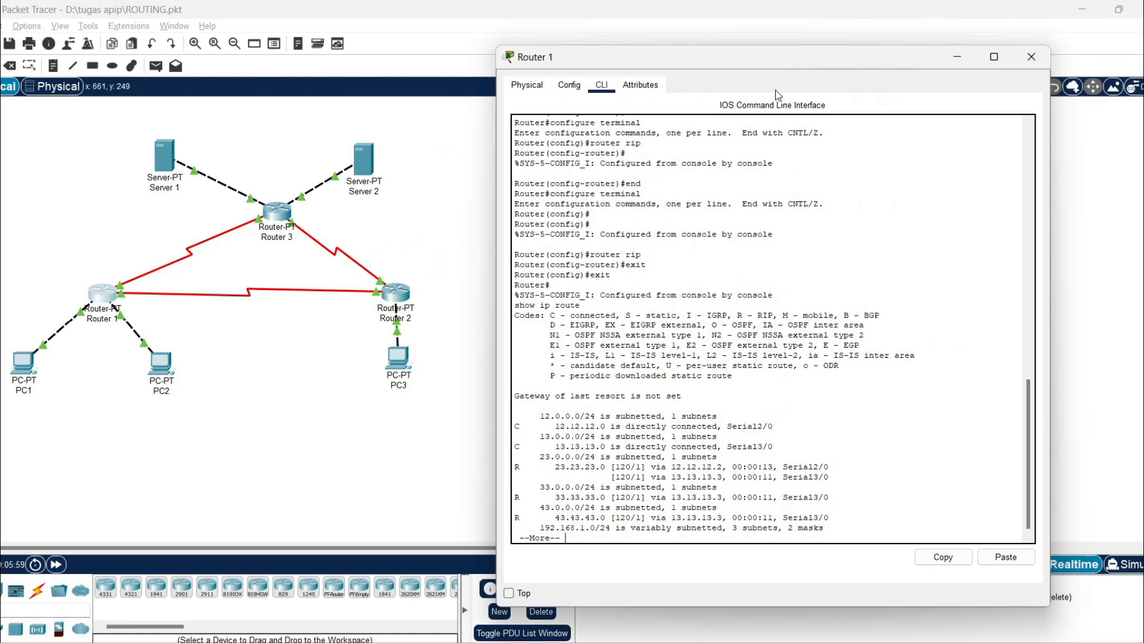
{"action": "left_click", "coordinate": [1031, 56]}
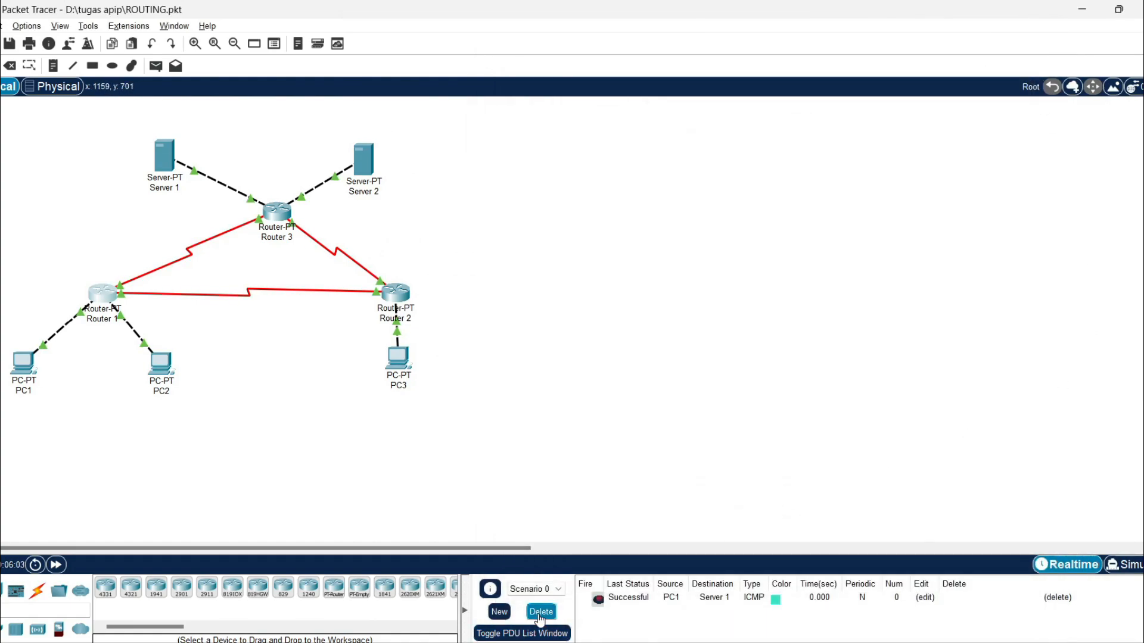
With the old PDU cleared, switch to Simulation mode and add a simple PDU from PC1 to PC2
{"action": "left_click", "coordinate": [1123, 564]}
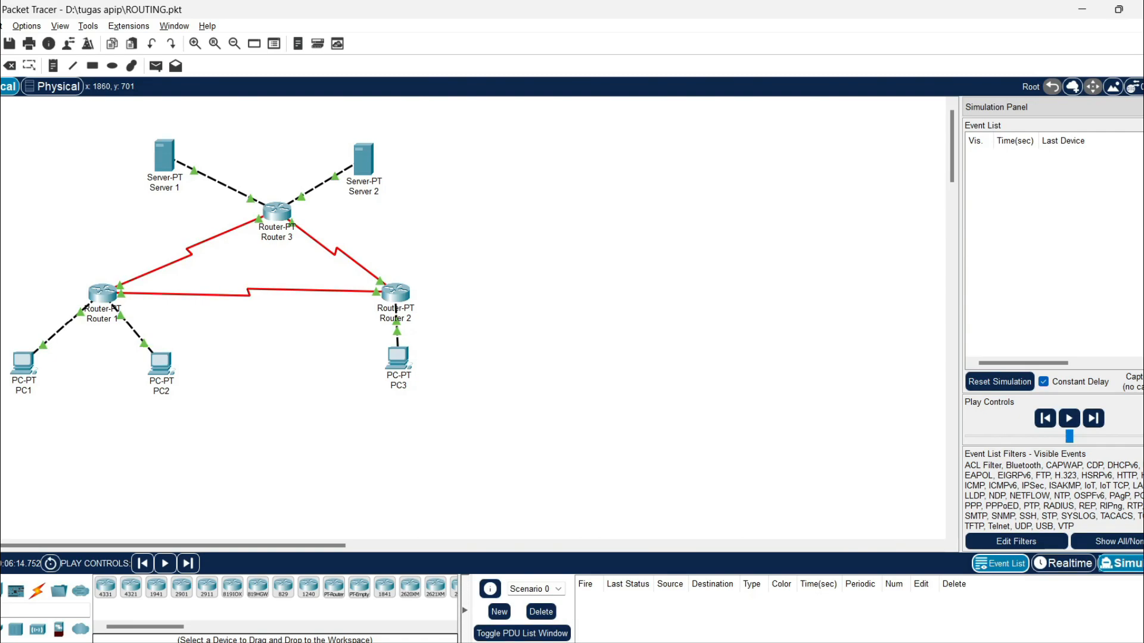
{"action": "left_click", "coordinate": [156, 65]}
{"action": "left_click", "coordinate": [24, 362]}
{"action": "left_click", "coordinate": [161, 363]}
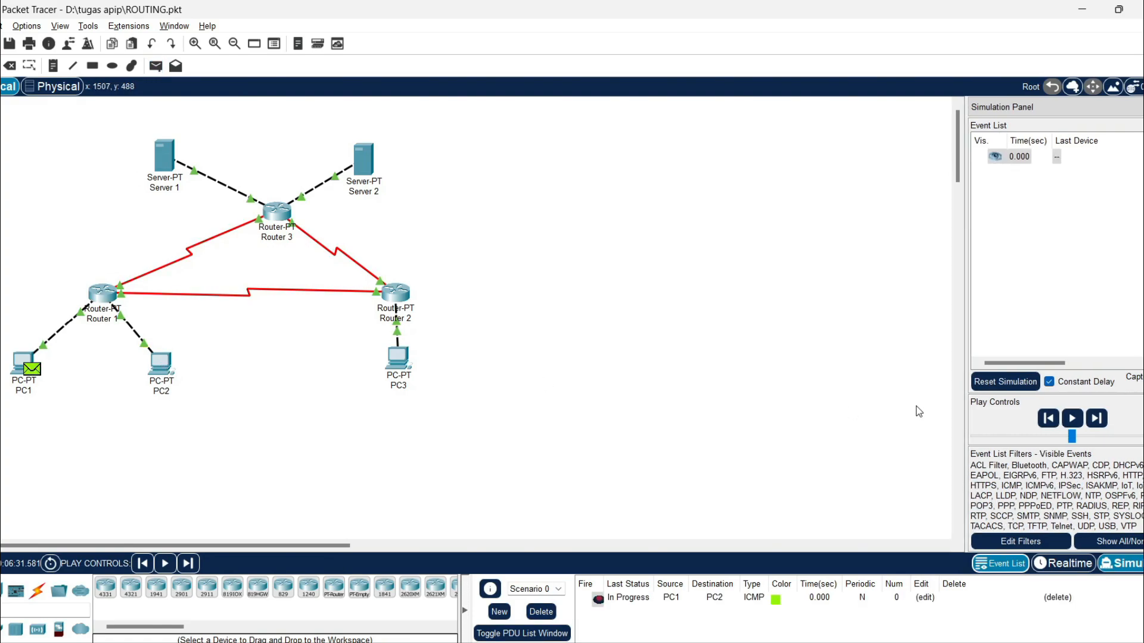
Advance the simulation event by event until the PC1-to-PC2 PDU's reply returns to PC1
{"action": "left_click", "coordinate": [1098, 419]}
{"action": "left_click", "coordinate": [1098, 419]}
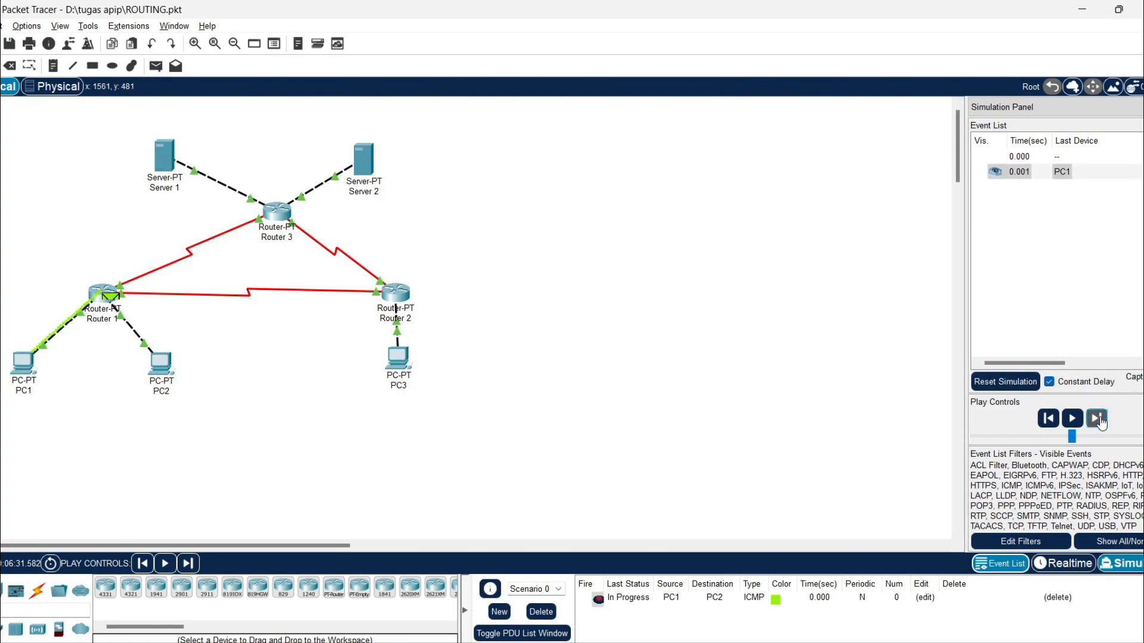
{"action": "left_click", "coordinate": [1098, 419]}
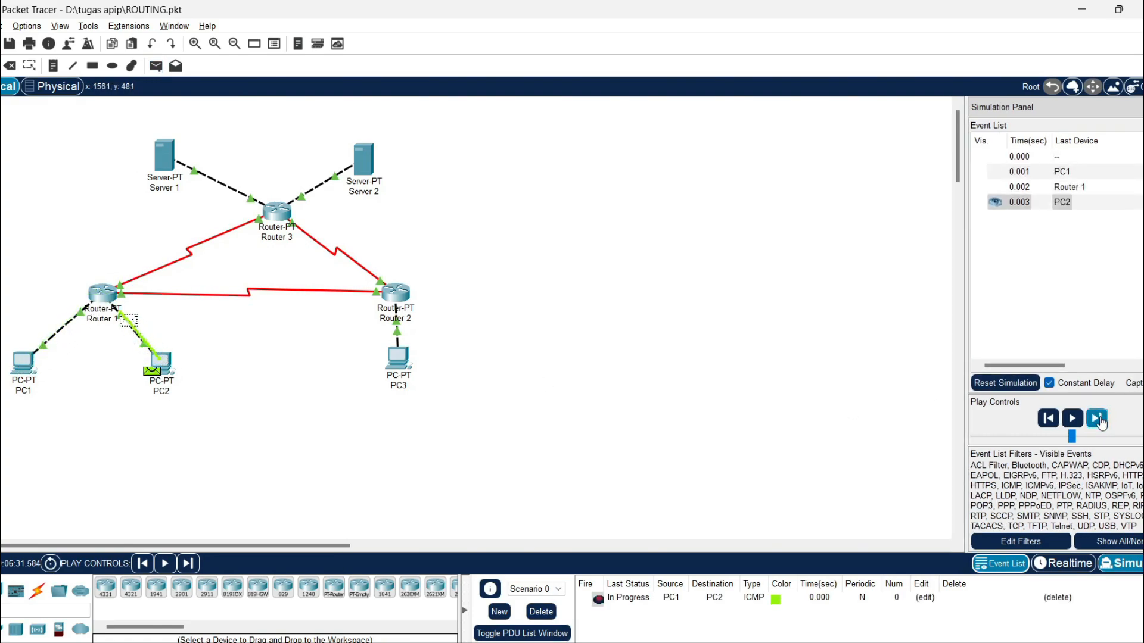
{"action": "left_click", "coordinate": [1098, 419]}
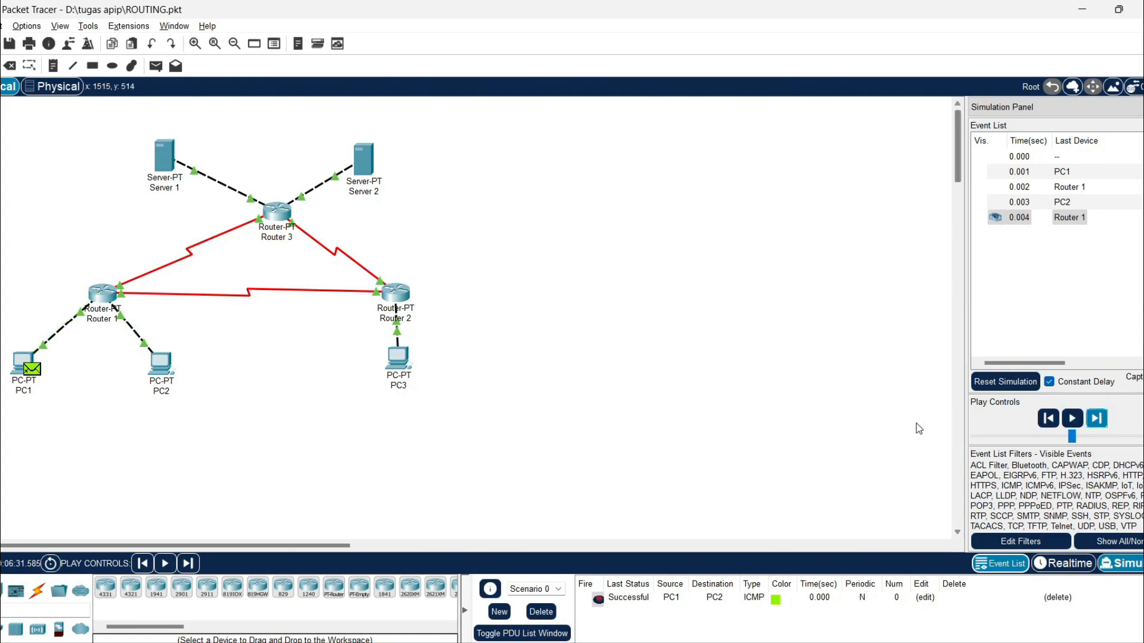
Delete the current PDU scenario and add a simple PDU from PC1 to PC3
{"action": "left_click", "coordinate": [538, 617]}
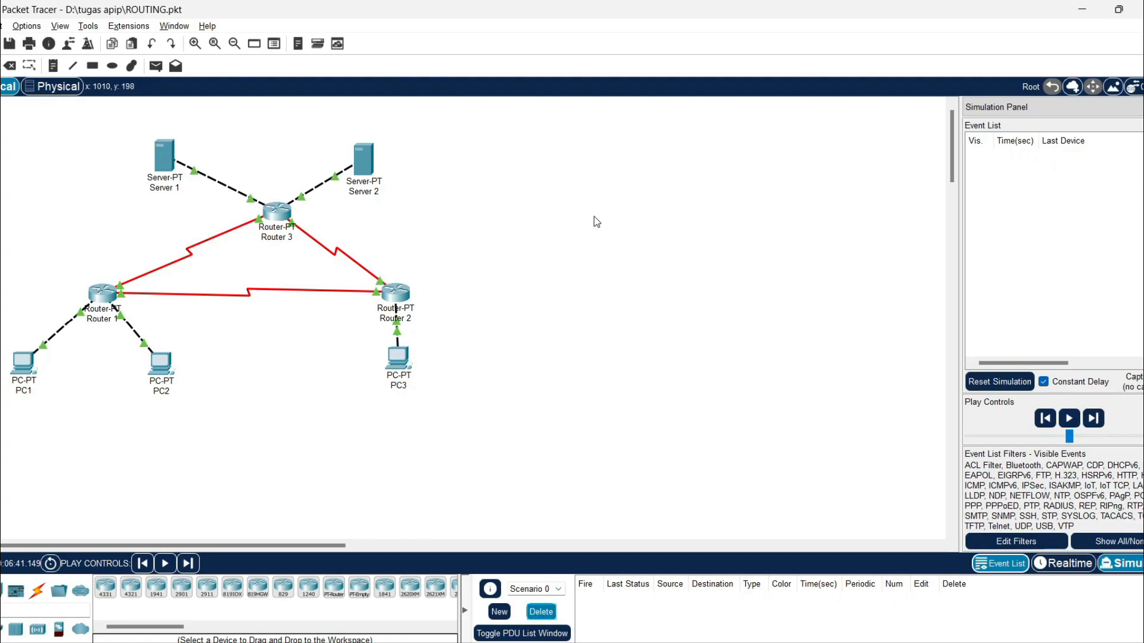
{"action": "left_click", "coordinate": [156, 66]}
{"action": "left_click", "coordinate": [35, 363]}
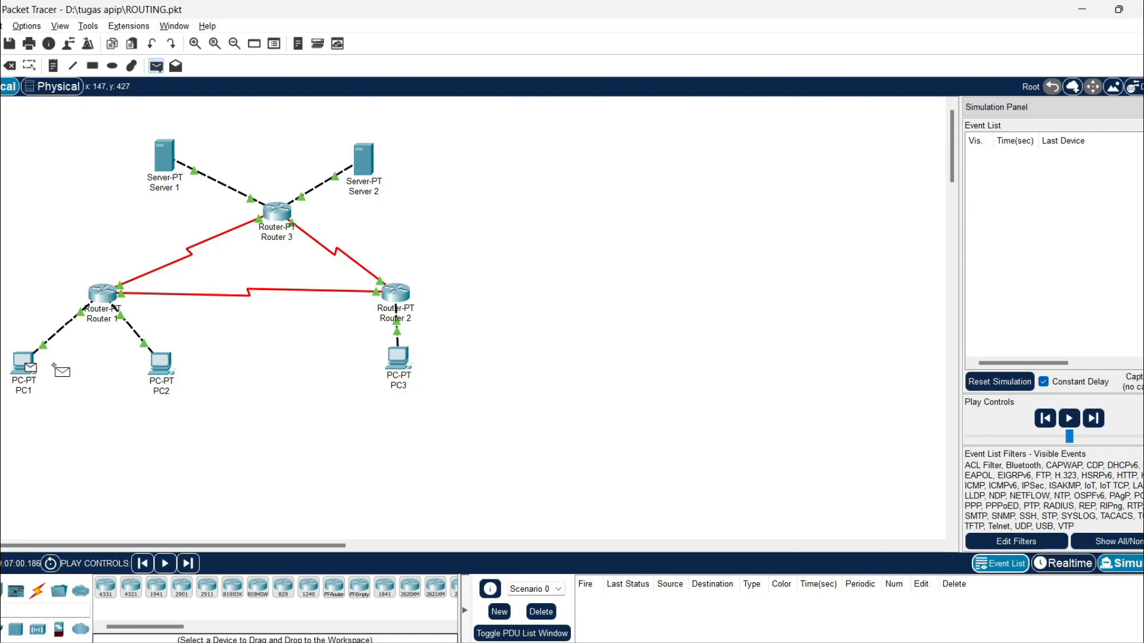
{"action": "left_click", "coordinate": [400, 360]}
Advance the simulation event by event until the PC1-to-PC3 PDU's reply returns to PC1
{"action": "left_click", "coordinate": [1102, 425]}
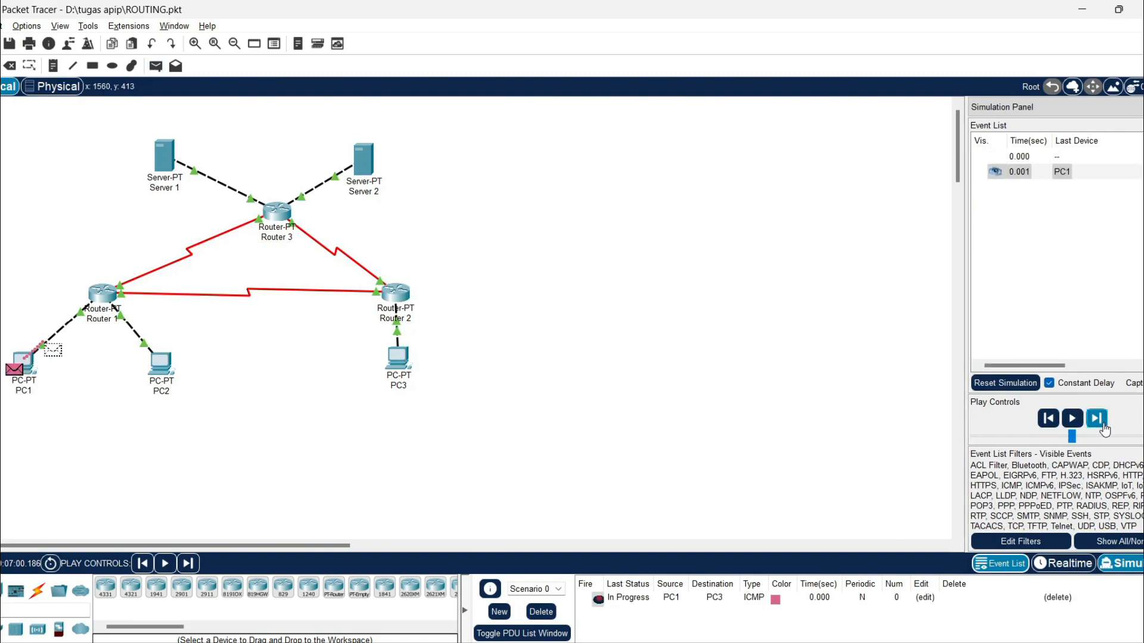
{"action": "left_click", "coordinate": [1102, 425]}
{"action": "left_click", "coordinate": [1102, 426]}
{"action": "left_click", "coordinate": [1102, 425]}
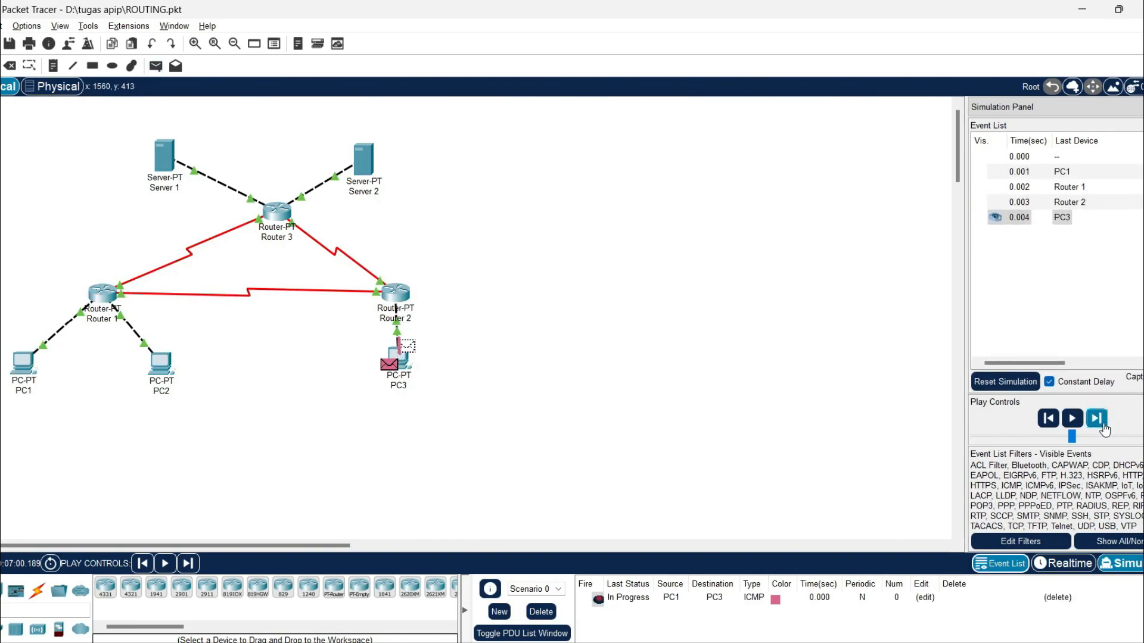
{"action": "left_click", "coordinate": [1102, 425]}
{"action": "left_click", "coordinate": [1104, 427]}
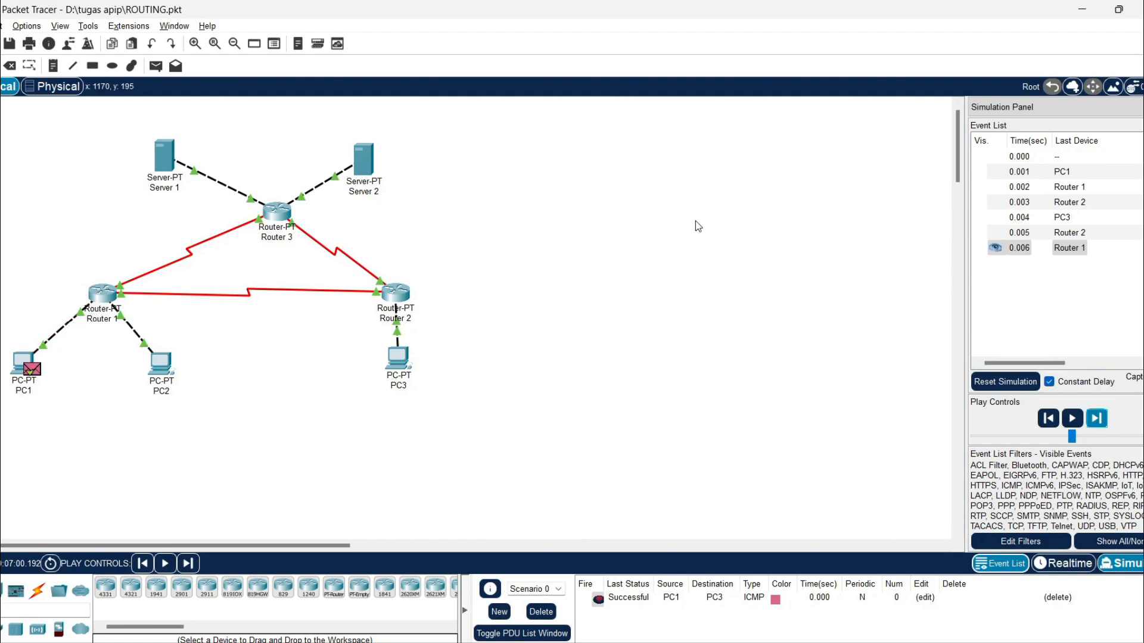
Delete the current PDU scenario and add a simple PDU from PC1 to Server 1
{"action": "left_click", "coordinate": [548, 619]}
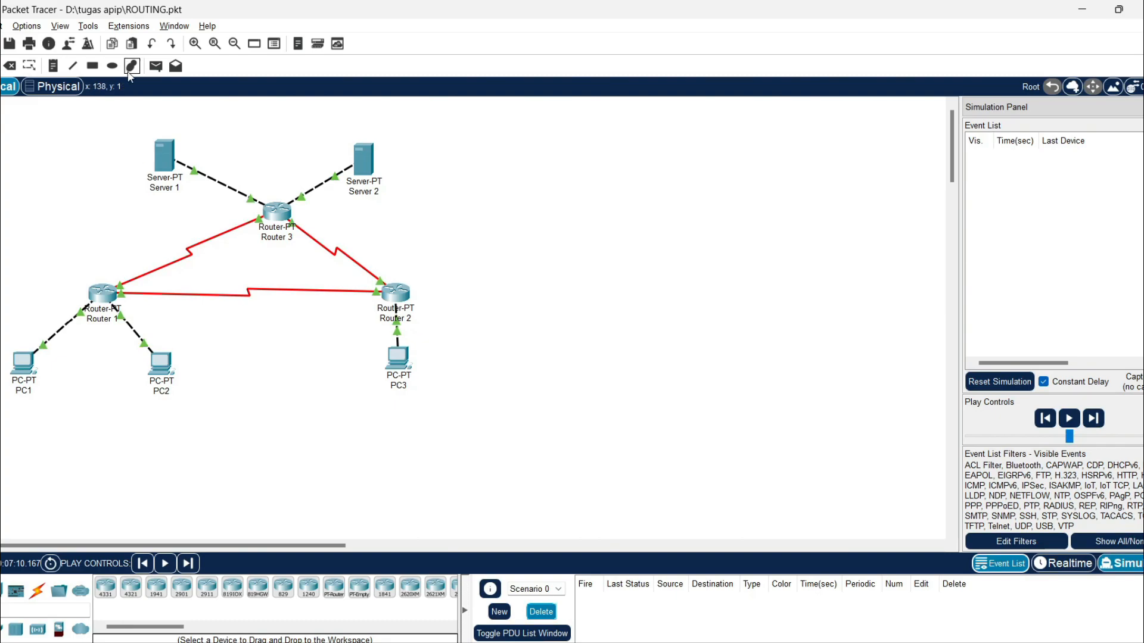
{"action": "left_click", "coordinate": [156, 65]}
{"action": "left_click", "coordinate": [25, 362]}
{"action": "left_click", "coordinate": [167, 158]}
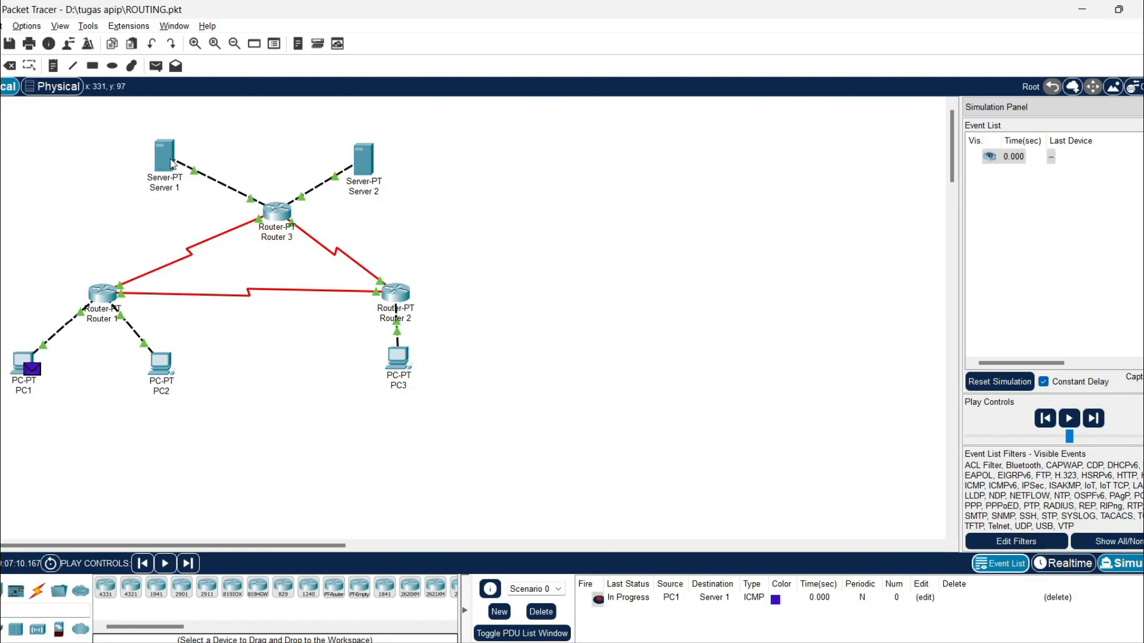
Advance the simulation event by event until the PC1-to-Server 1 PDU's reply returns to PC1
{"action": "left_click", "coordinate": [1096, 421]}
{"action": "left_click", "coordinate": [1097, 421]}
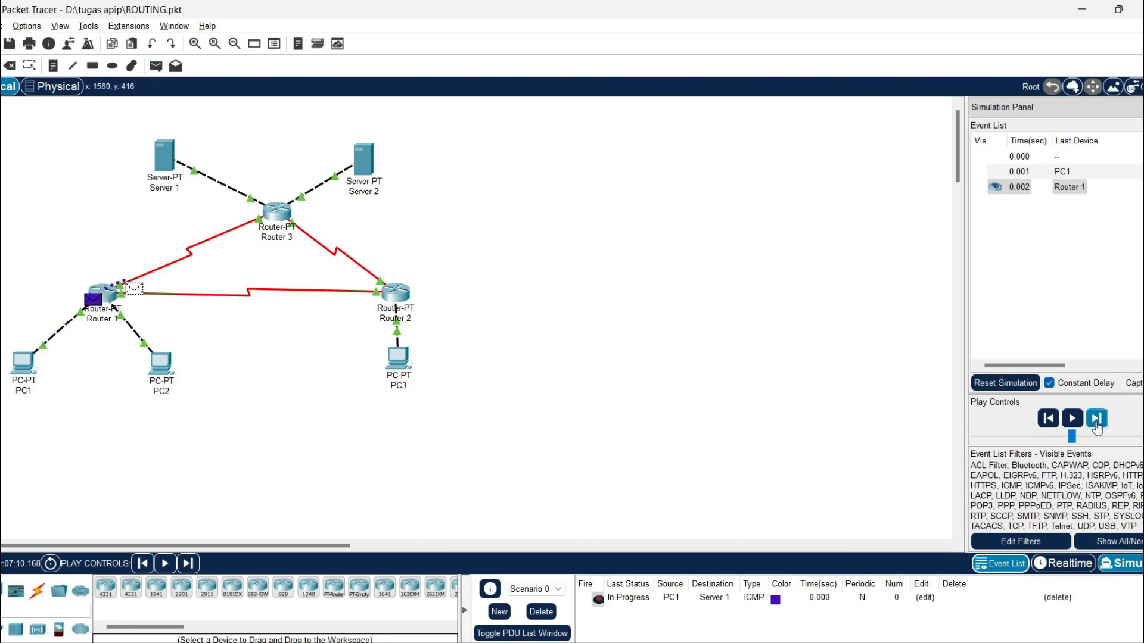
{"action": "left_click", "coordinate": [1097, 421]}
{"action": "left_click", "coordinate": [1096, 421]}
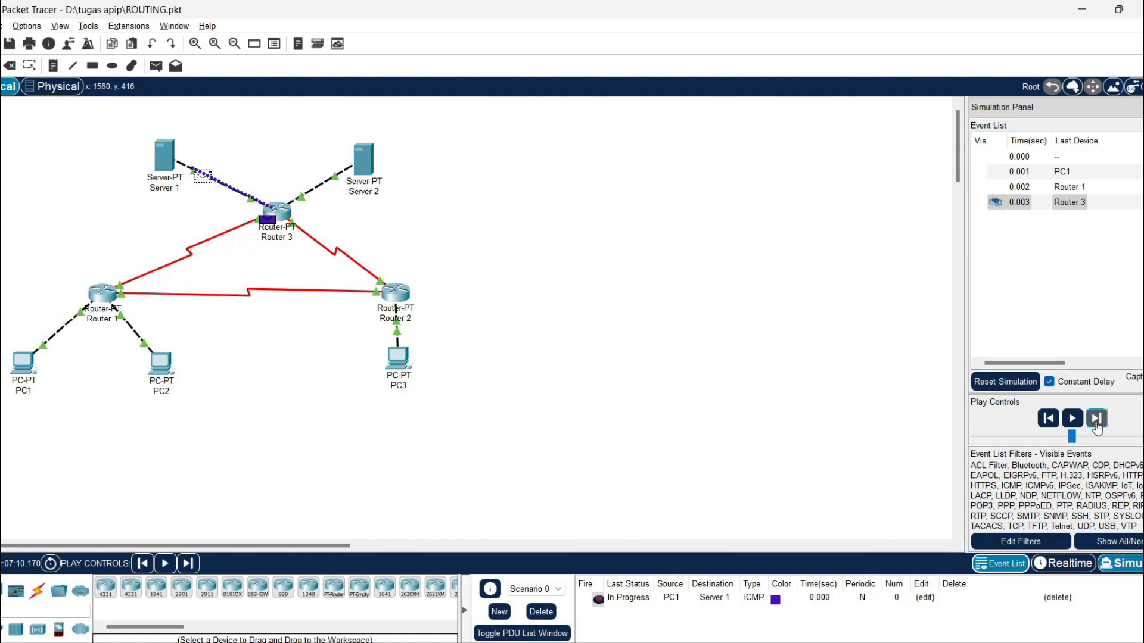
{"action": "left_click", "coordinate": [1097, 421]}
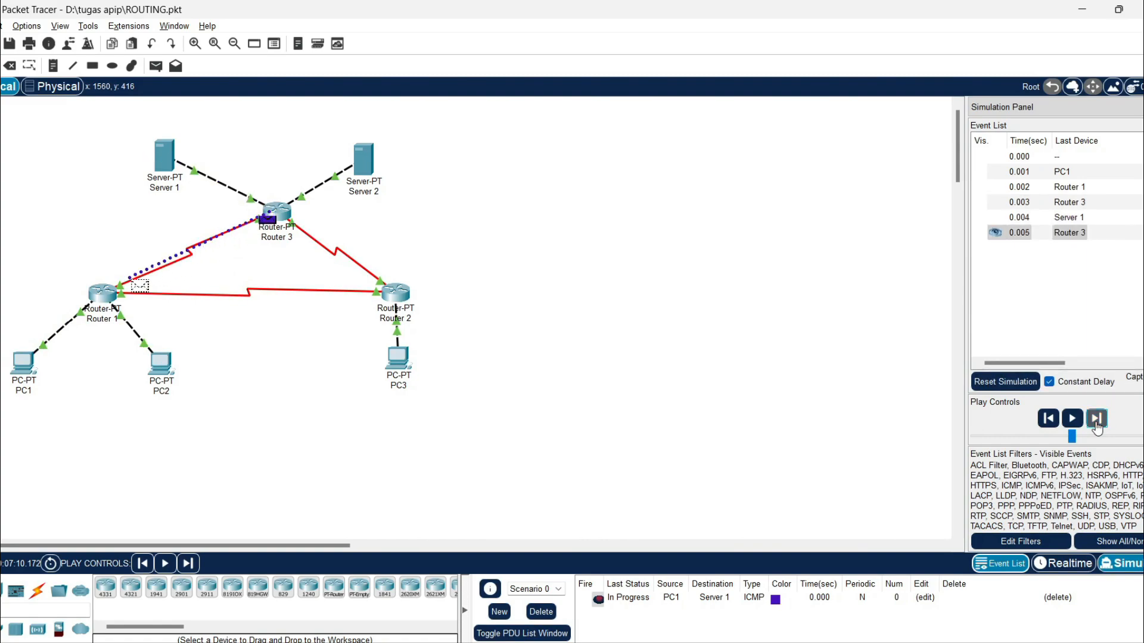
{"action": "left_click", "coordinate": [1097, 421]}
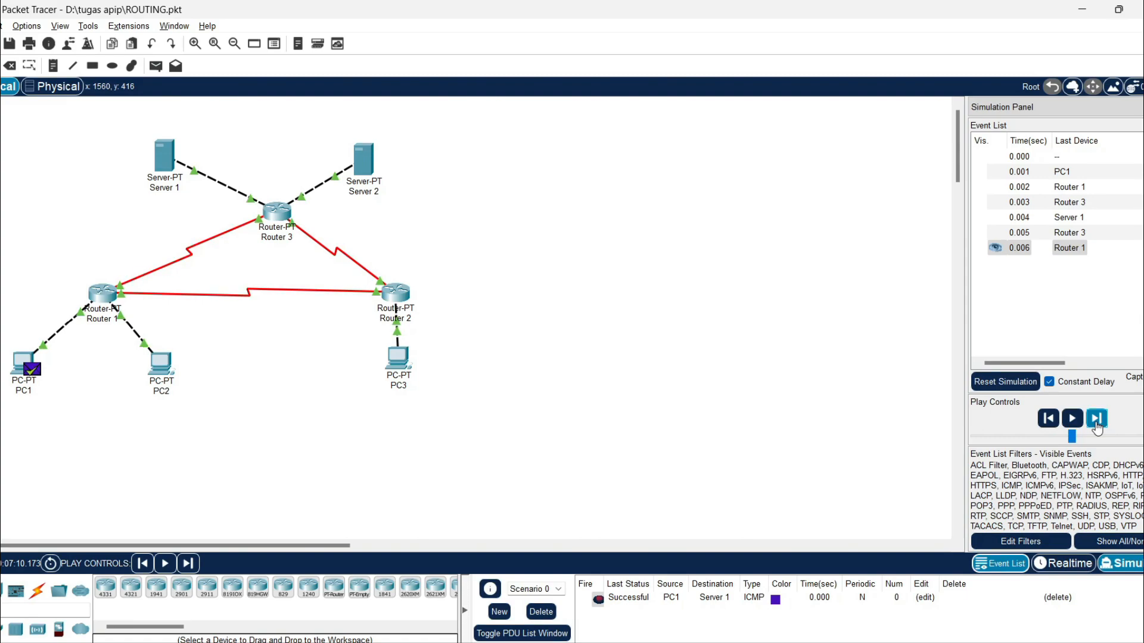
Delete the current PDU scenario and add a simple PDU from PC1 to Server 2
{"action": "left_click", "coordinate": [541, 612]}
{"action": "left_click", "coordinate": [155, 65]}
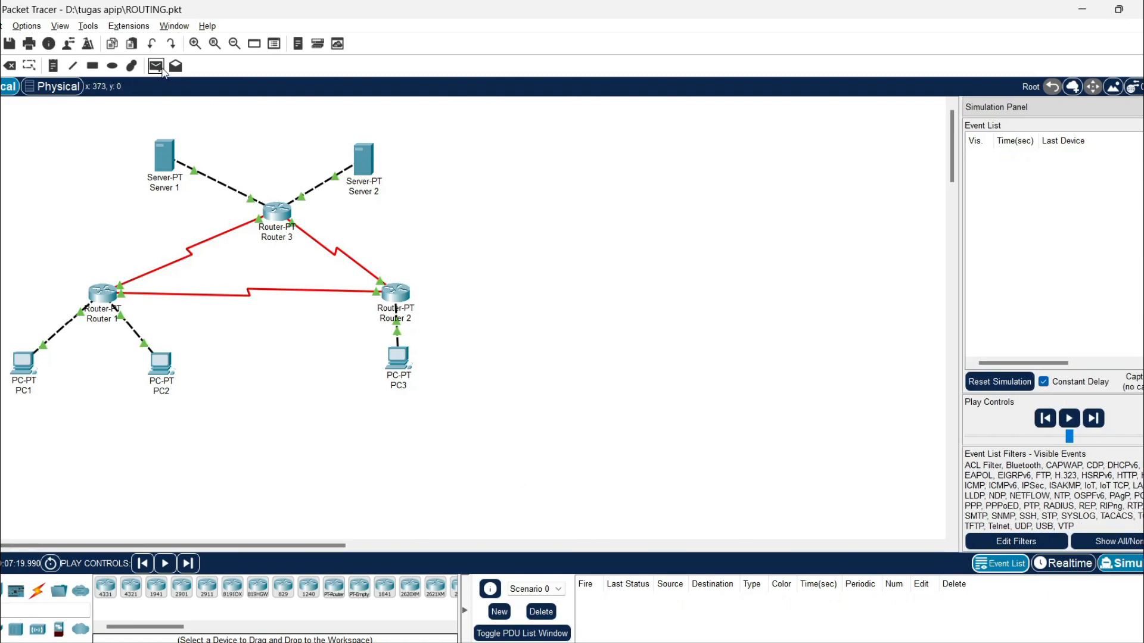
{"action": "left_click", "coordinate": [24, 365]}
{"action": "left_click", "coordinate": [365, 170]}
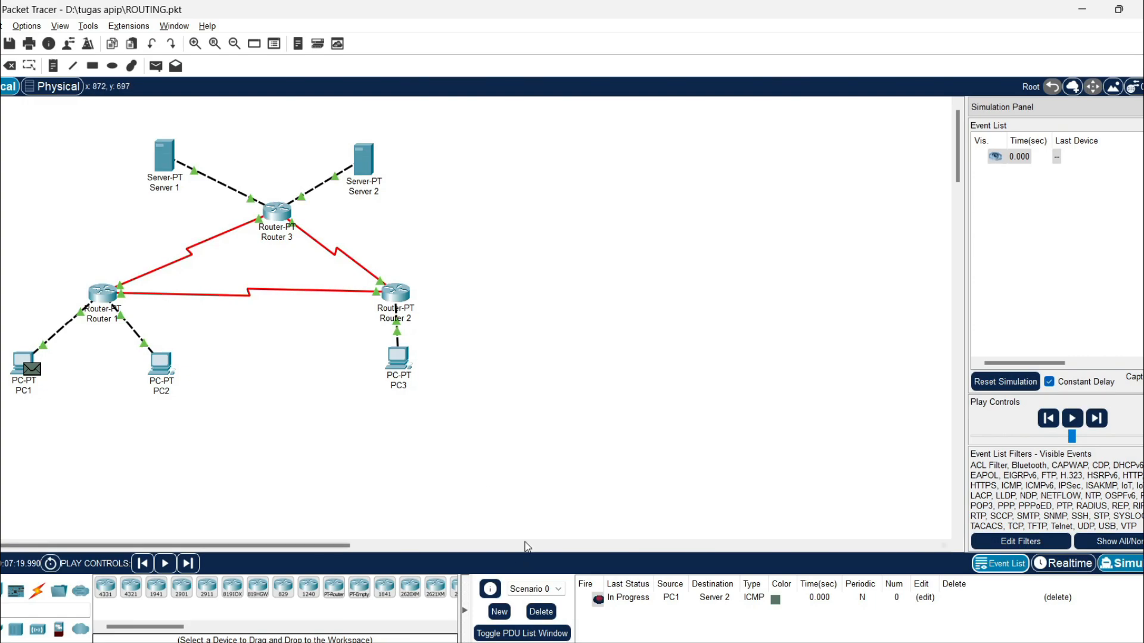
Step the PC1-to-Server 2 PDU forward through its simulation events
{"action": "left_click", "coordinate": [1103, 422]}
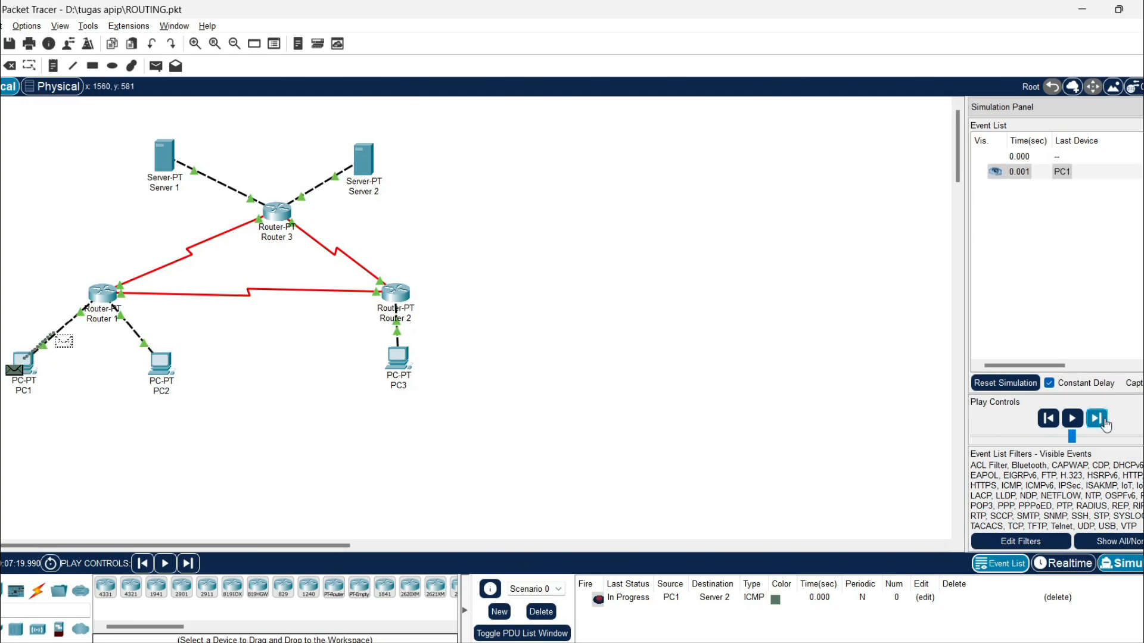
{"action": "left_click", "coordinate": [1097, 419]}
{"action": "left_click", "coordinate": [1096, 419]}
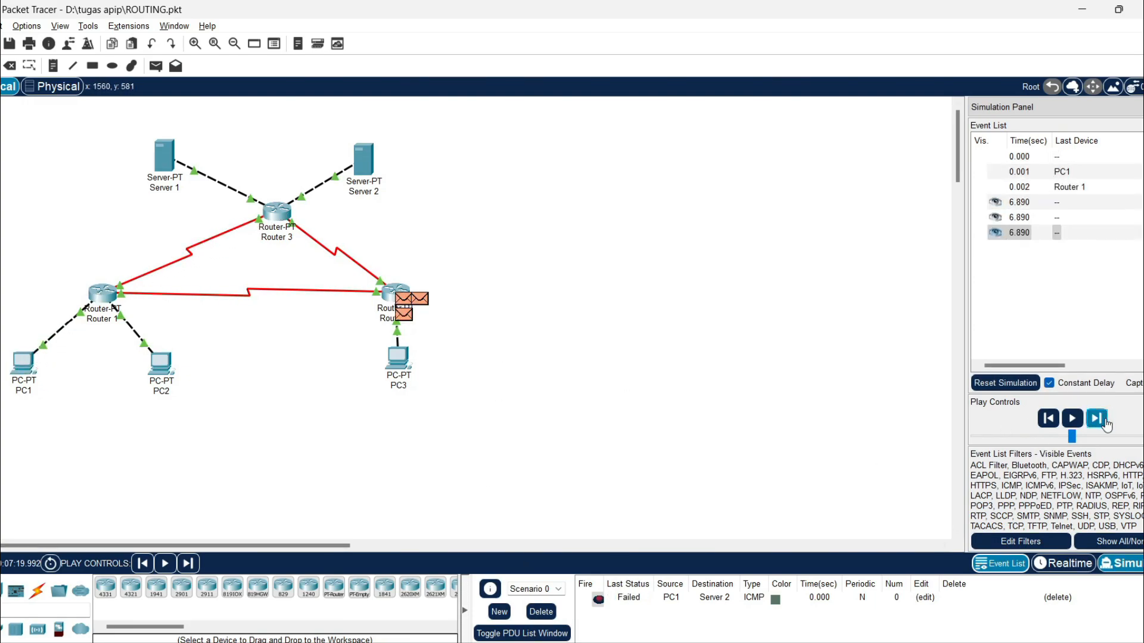
Delete the PDU scenario and repeat the test with a fresh simple PDU from PC1 to Server 2
{"action": "left_click", "coordinate": [541, 612]}
{"action": "left_click", "coordinate": [155, 66]}
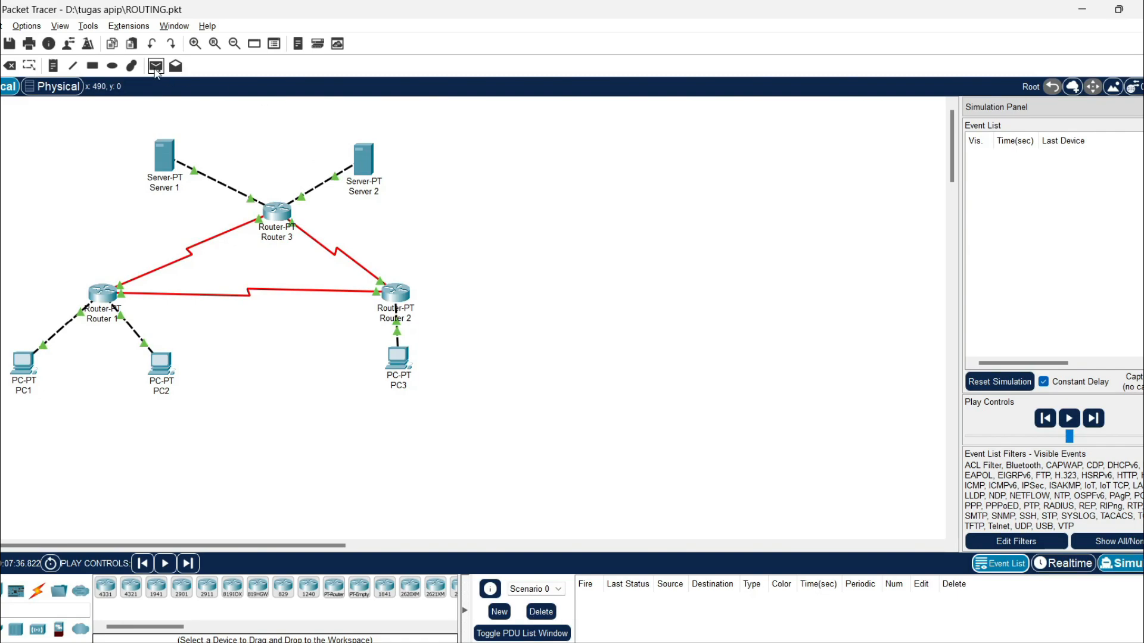
{"action": "left_click", "coordinate": [25, 361]}
{"action": "left_click", "coordinate": [368, 169]}
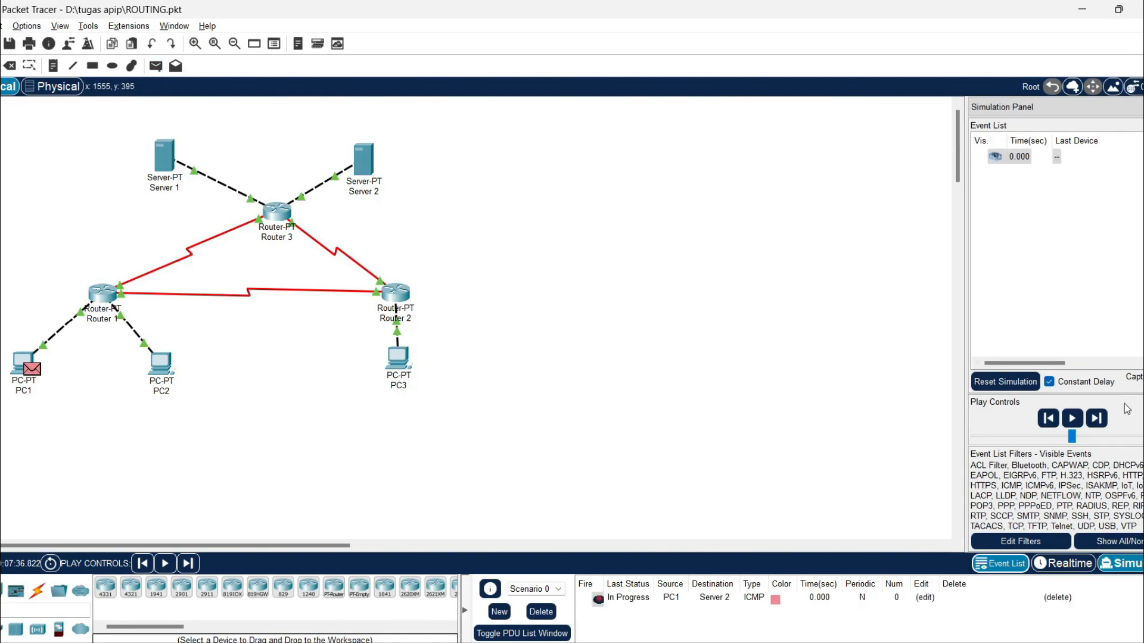
Advance the simulation event by event until the PC1-to-Server 2 PDU's reply returns to PC1
{"action": "left_click", "coordinate": [1098, 419]}
{"action": "left_click", "coordinate": [1097, 419]}
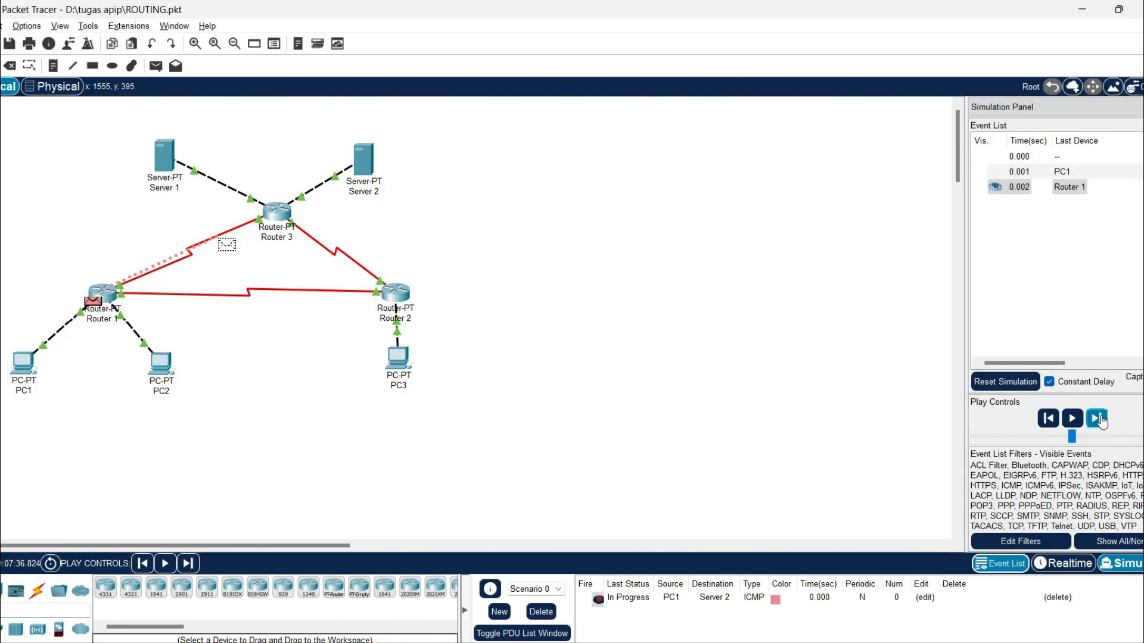
{"action": "left_click", "coordinate": [1098, 419]}
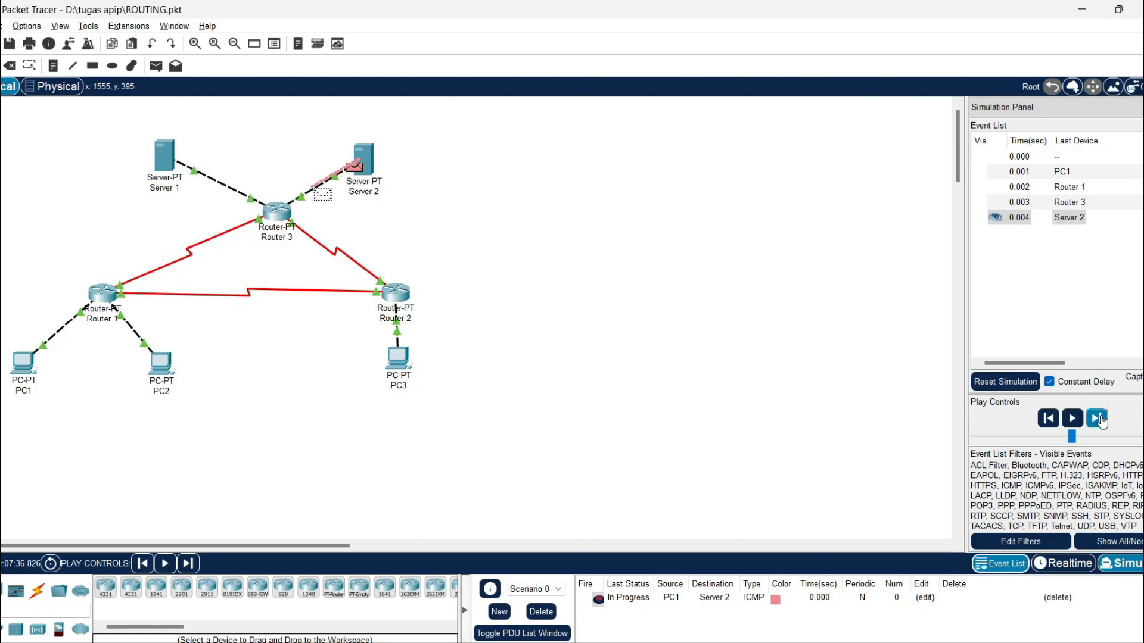
{"action": "left_click", "coordinate": [1098, 419]}
{"action": "left_click", "coordinate": [1100, 420]}
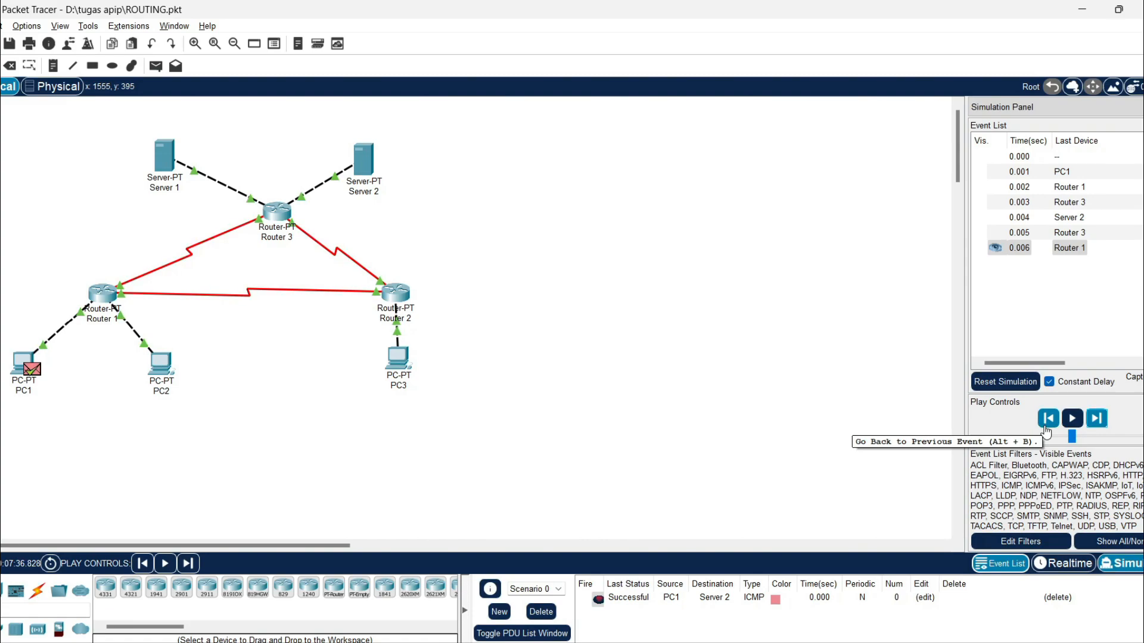
Delete the current PDU scenario and add a simple PDU from PC3 to PC1
{"action": "left_click", "coordinate": [541, 612]}
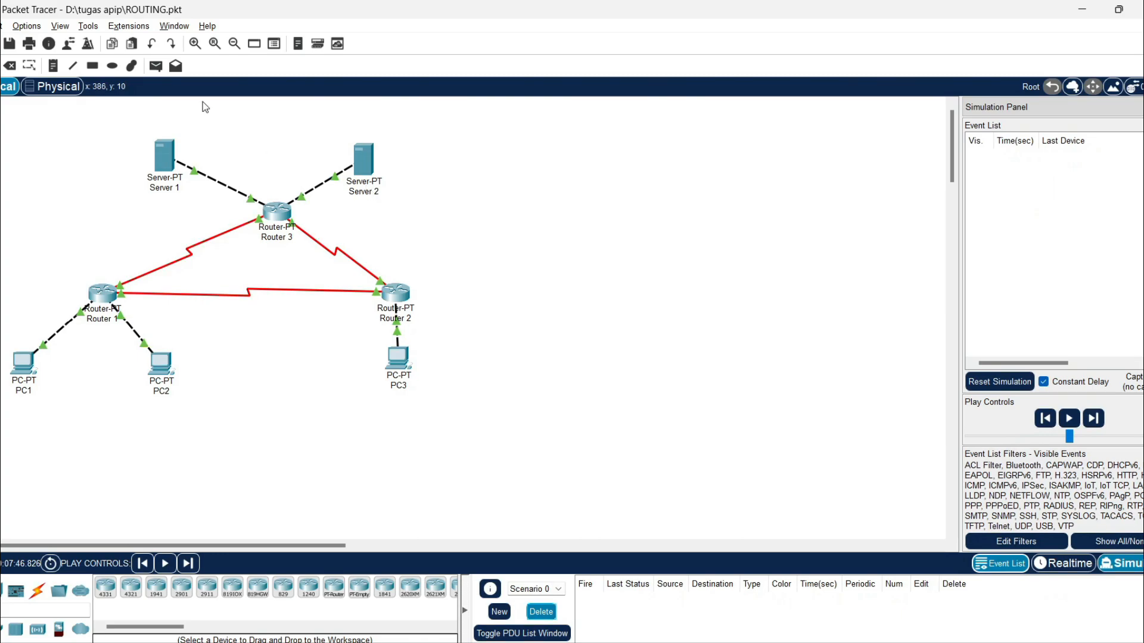
{"action": "left_click", "coordinate": [156, 66]}
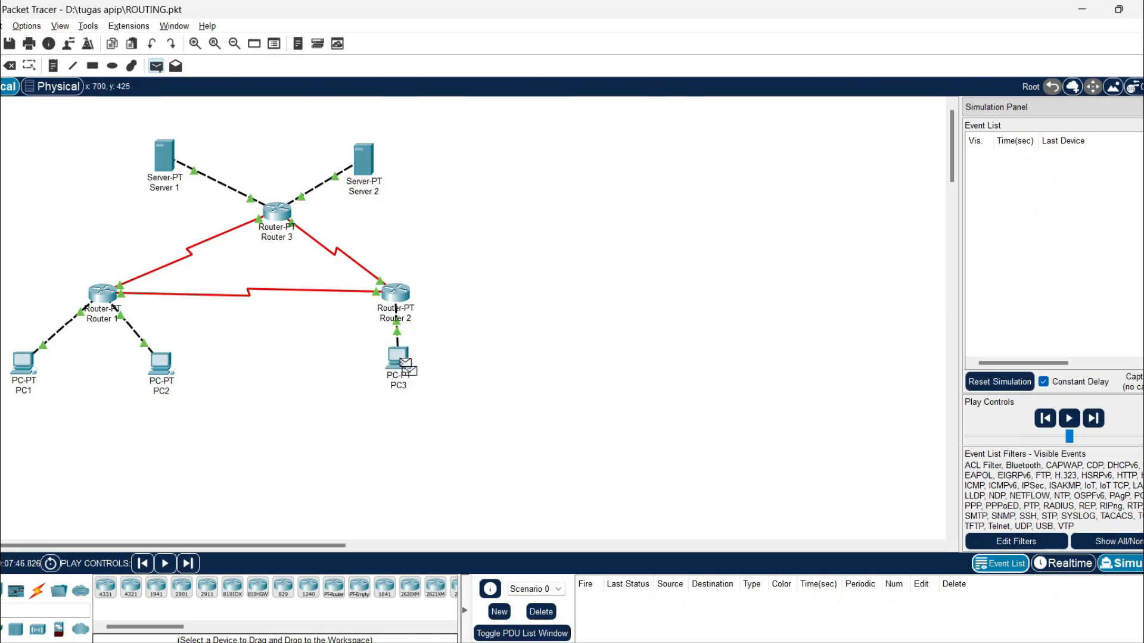
{"action": "left_click", "coordinate": [404, 364]}
{"action": "left_click", "coordinate": [25, 361]}
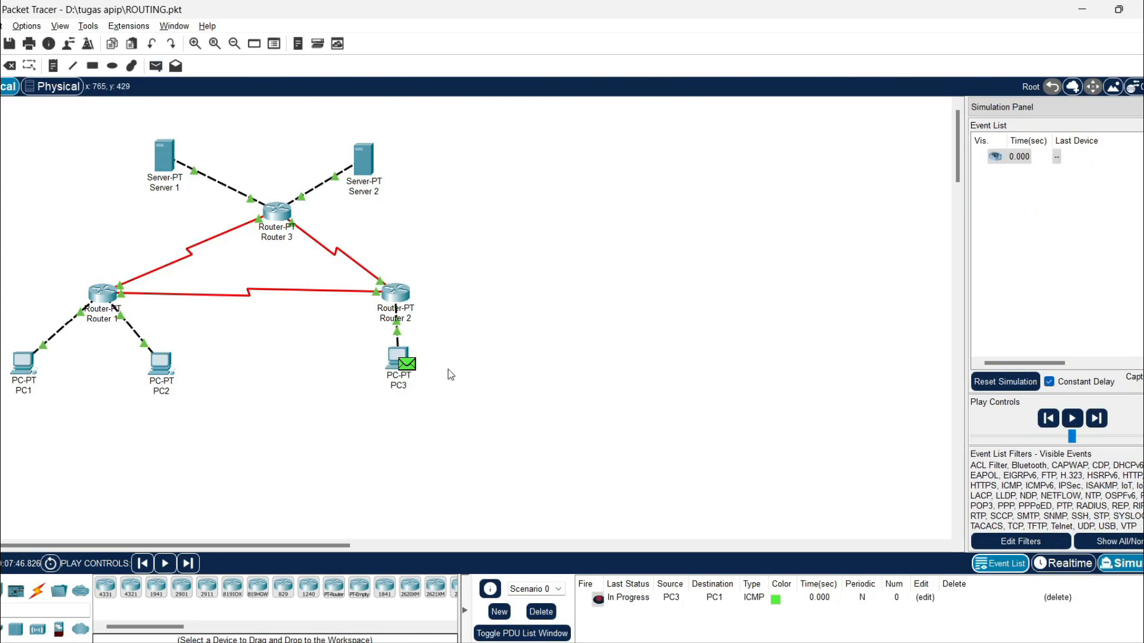
Advance the simulation event by event until the PC3-to-PC1 PDU's reply returns to PC3
{"action": "left_click", "coordinate": [1097, 419]}
{"action": "left_click", "coordinate": [1097, 418]}
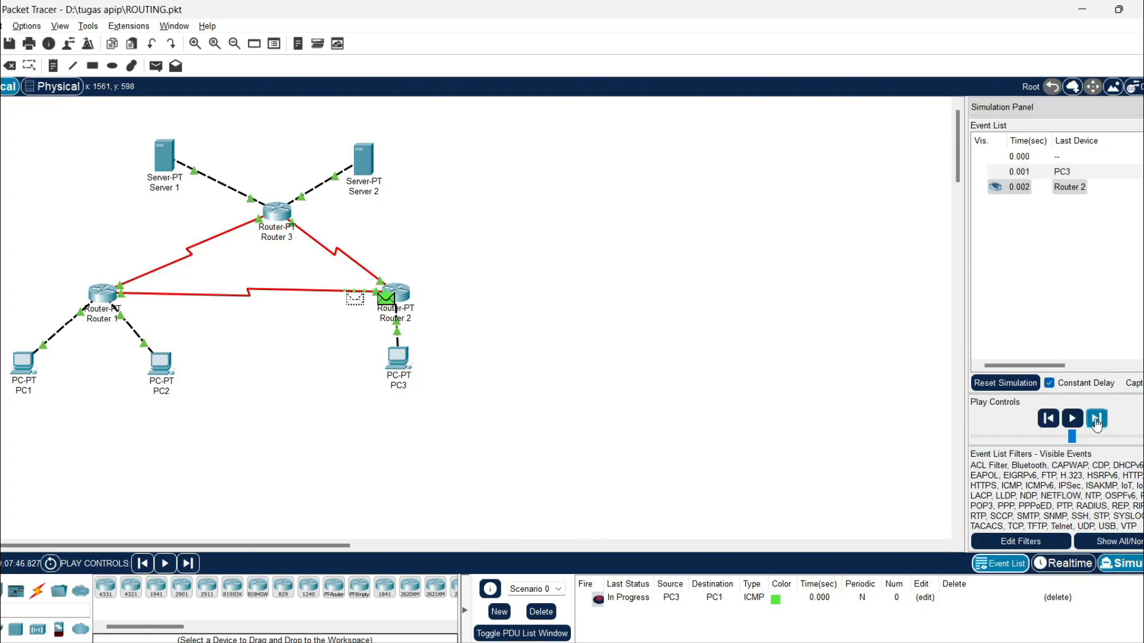
{"action": "left_click", "coordinate": [1097, 418]}
{"action": "left_click", "coordinate": [1097, 419]}
{"action": "left_click", "coordinate": [1097, 419]}
{"action": "left_click", "coordinate": [1096, 419]}
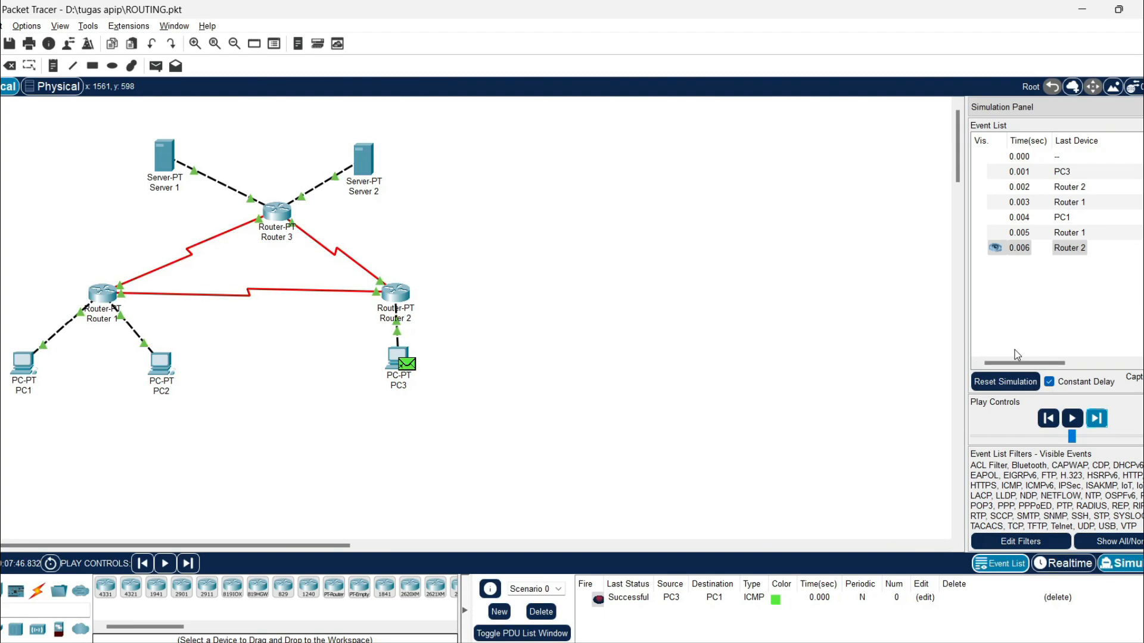
Delete the current PDU scenario and add a simple PDU from PC3 to PC2
{"action": "left_click", "coordinate": [541, 612]}
{"action": "left_click", "coordinate": [156, 66]}
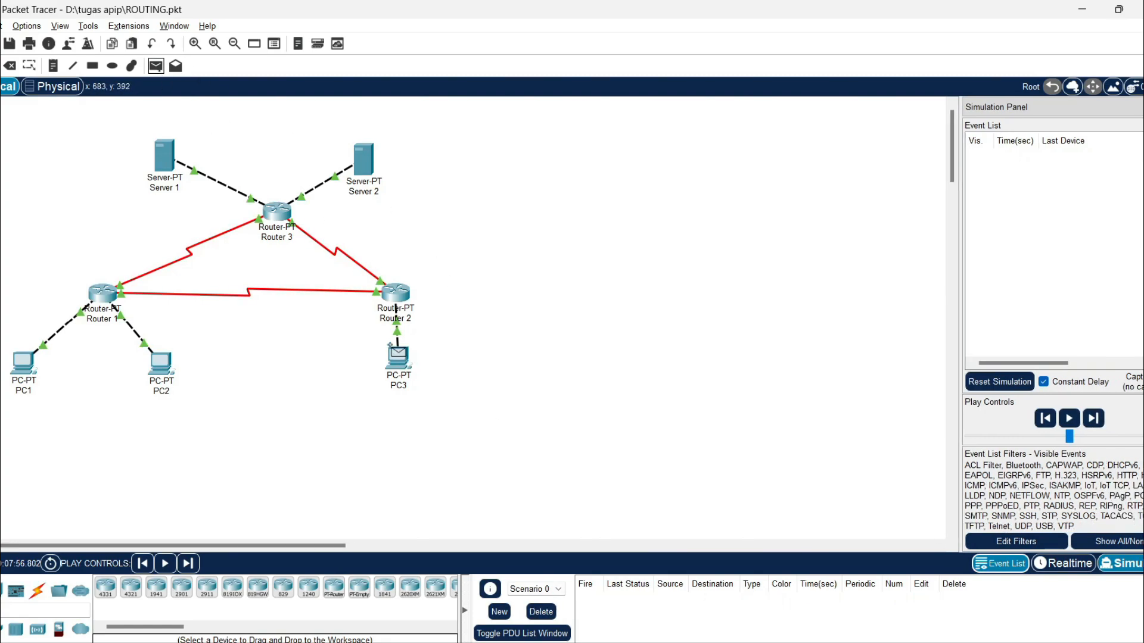
{"action": "left_click", "coordinate": [398, 354]}
{"action": "left_click", "coordinate": [161, 365]}
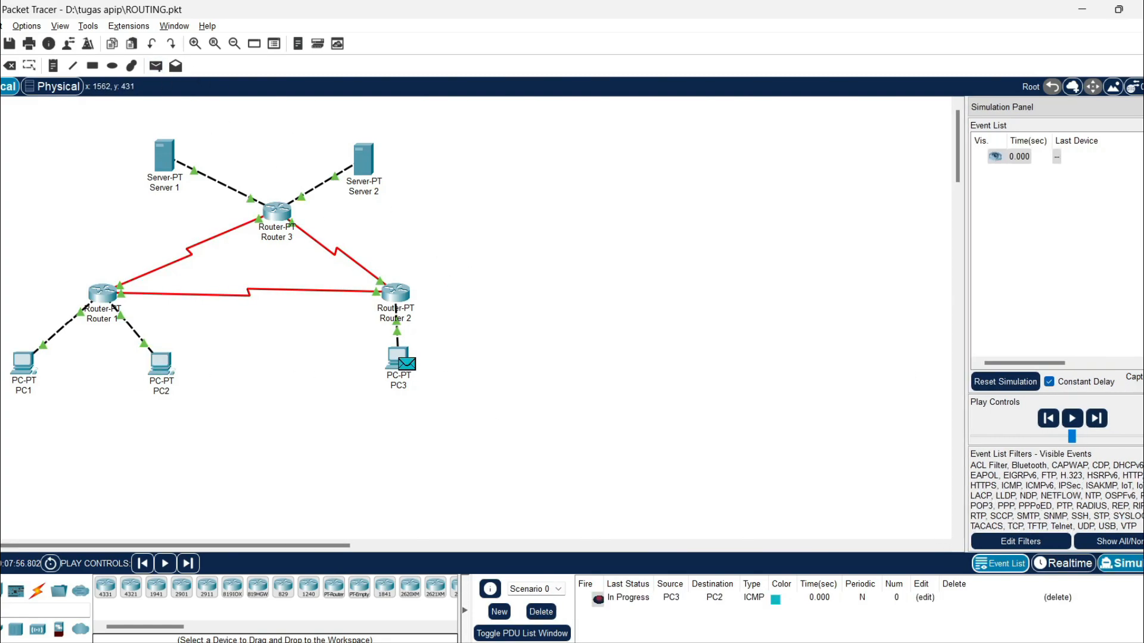
Advance the simulation event by event until the PC3-to-PC2 PDU's reply returns to PC3
{"action": "left_click", "coordinate": [1097, 419]}
{"action": "left_click", "coordinate": [1096, 419]}
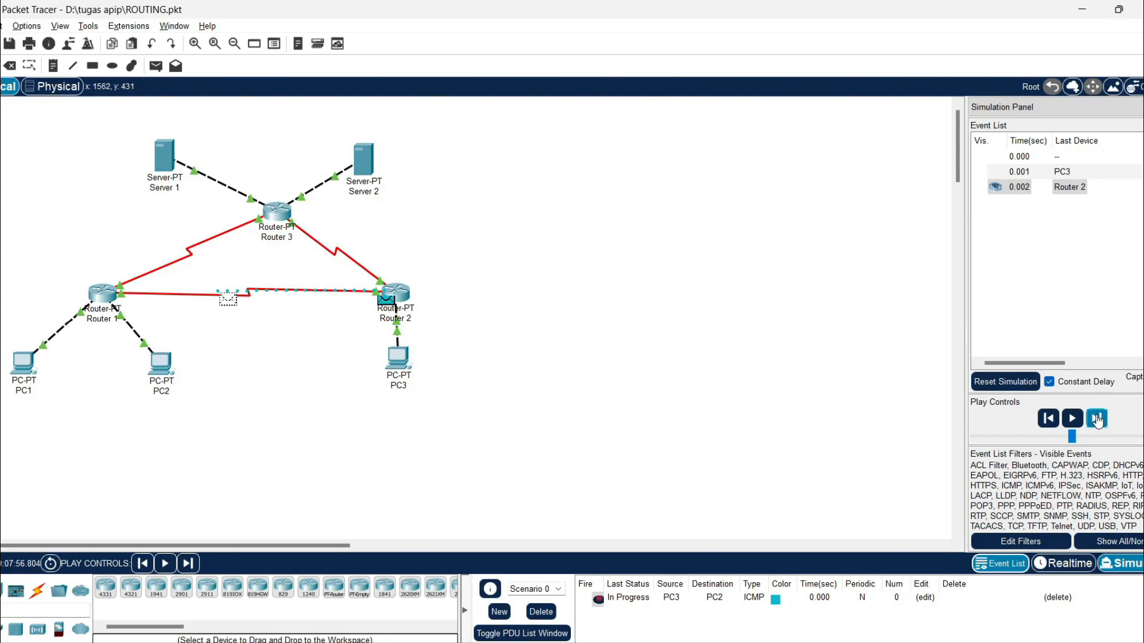
{"action": "left_click", "coordinate": [1097, 419]}
{"action": "left_click", "coordinate": [1096, 419]}
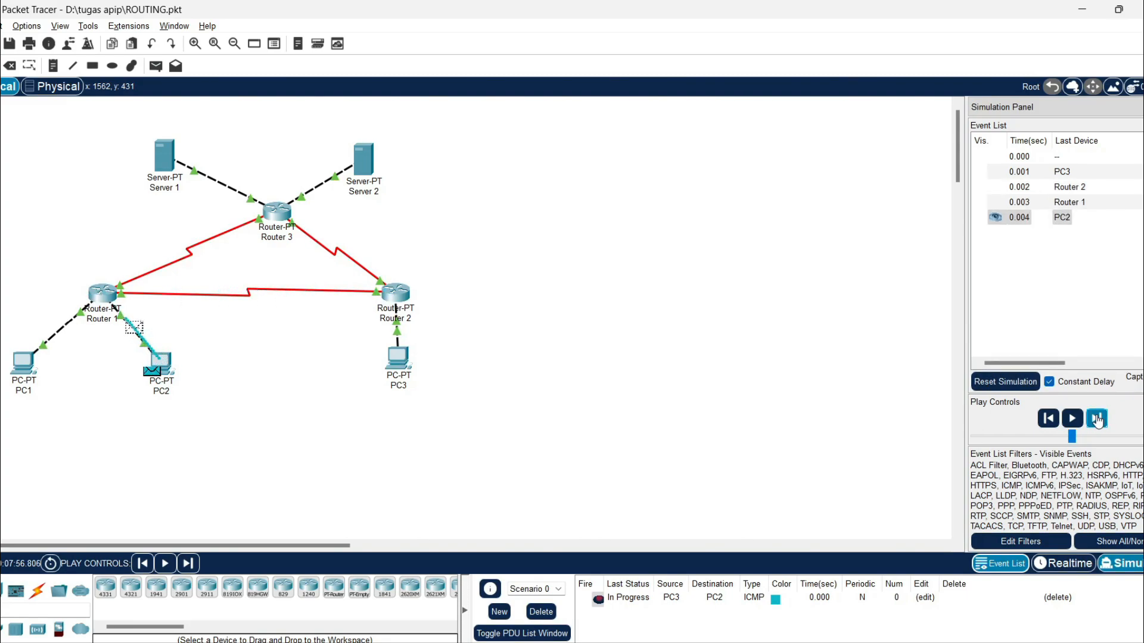
{"action": "left_click", "coordinate": [1097, 419]}
{"action": "left_click", "coordinate": [1097, 419]}
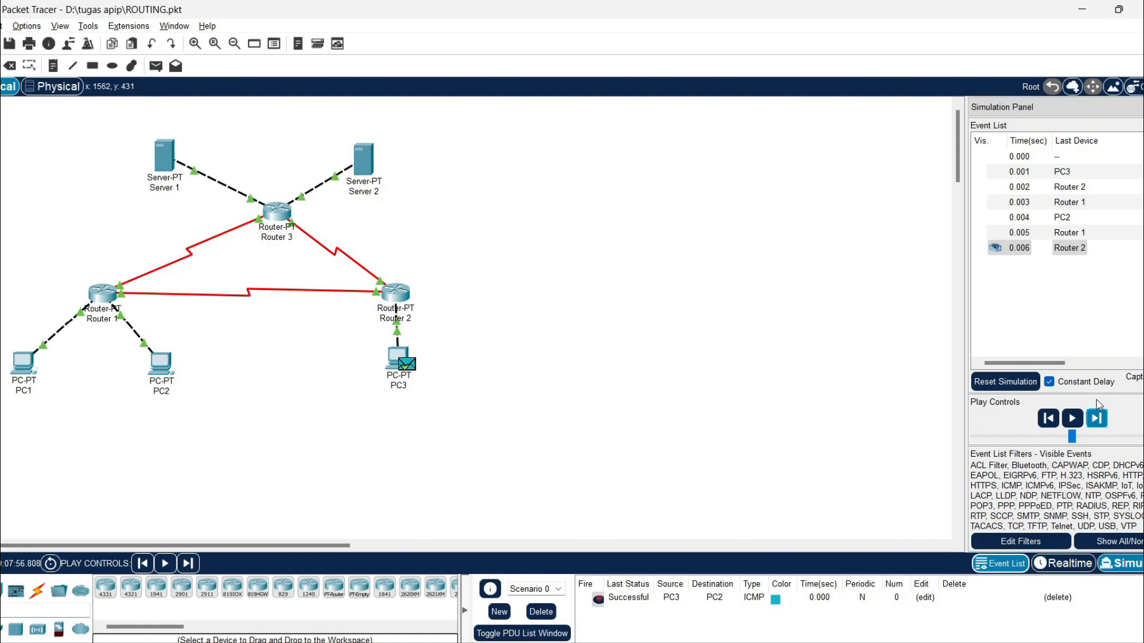
Delete the current PDU scenario and add a simple PDU from PC3 to Server 1
{"action": "left_click", "coordinate": [541, 612]}
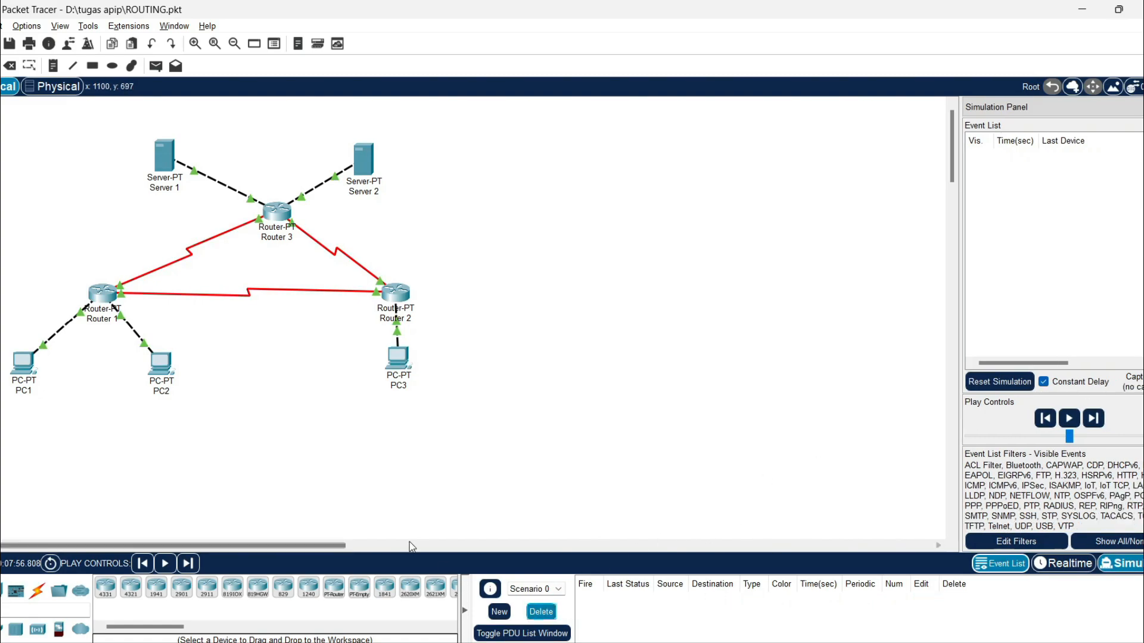
{"action": "left_click", "coordinate": [155, 66]}
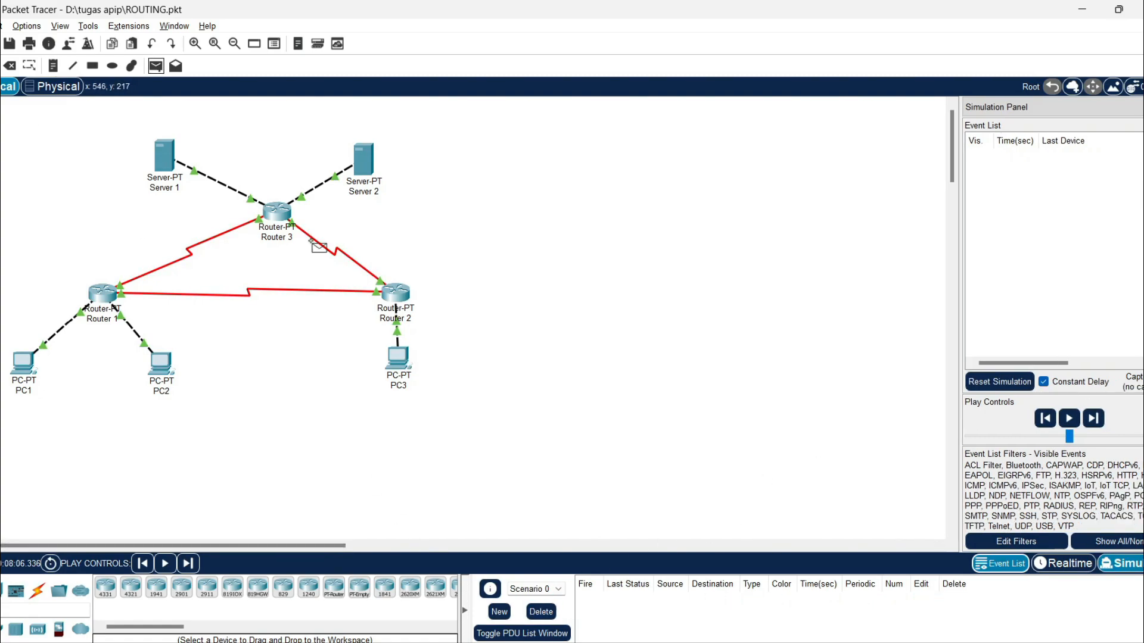
{"action": "left_click", "coordinate": [404, 369]}
{"action": "left_click", "coordinate": [164, 158]}
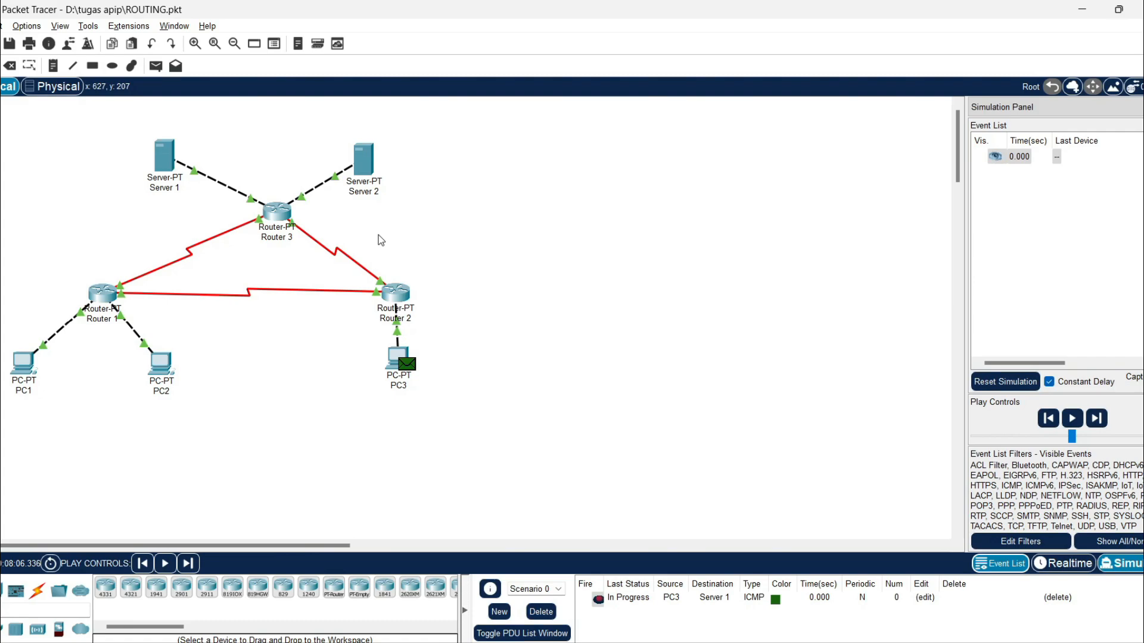
Advance the simulation event by event until the PC3-to-Server 1 PDU's reply returns to PC3
{"action": "left_click", "coordinate": [1098, 421]}
{"action": "left_click", "coordinate": [1100, 423]}
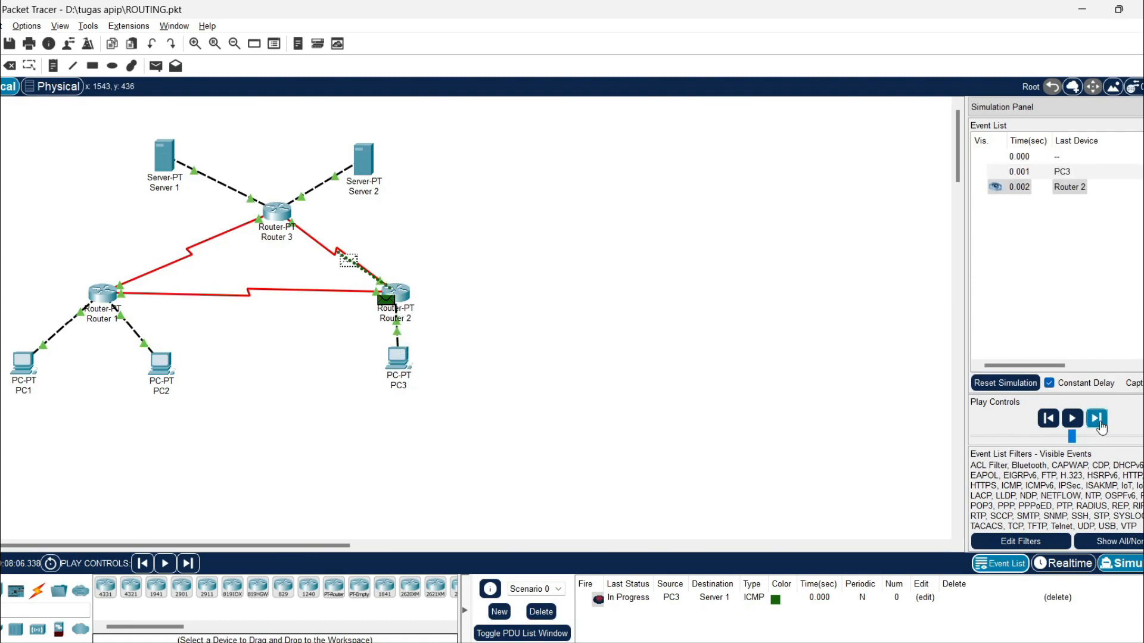
{"action": "left_click", "coordinate": [1100, 422]}
{"action": "left_click", "coordinate": [1100, 423]}
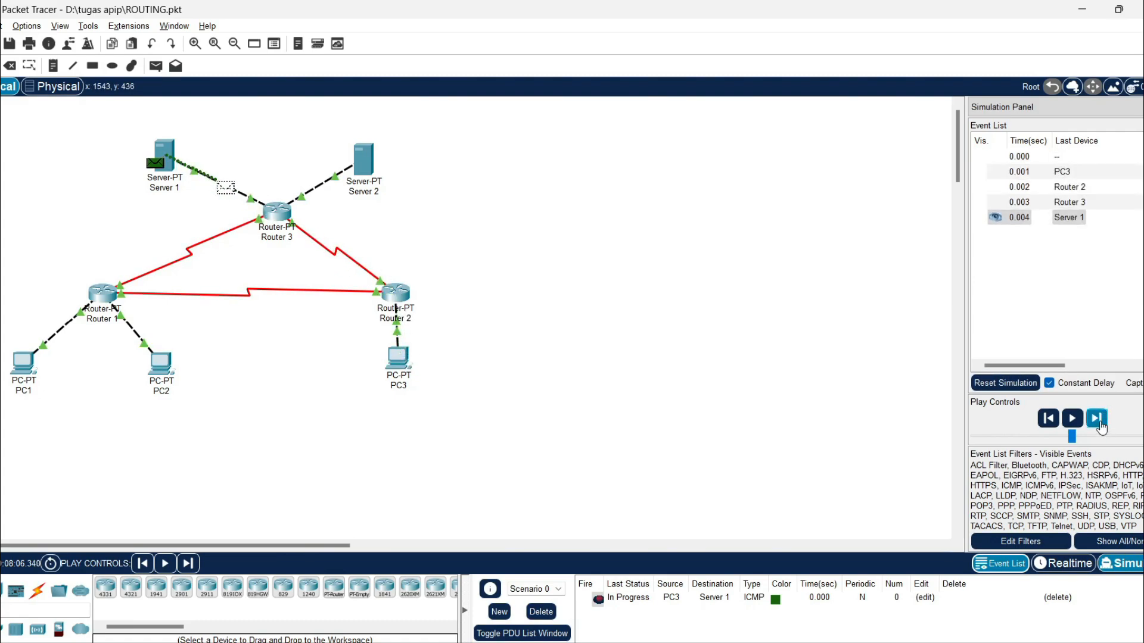
{"action": "left_click", "coordinate": [1100, 423]}
{"action": "left_click", "coordinate": [1100, 423]}
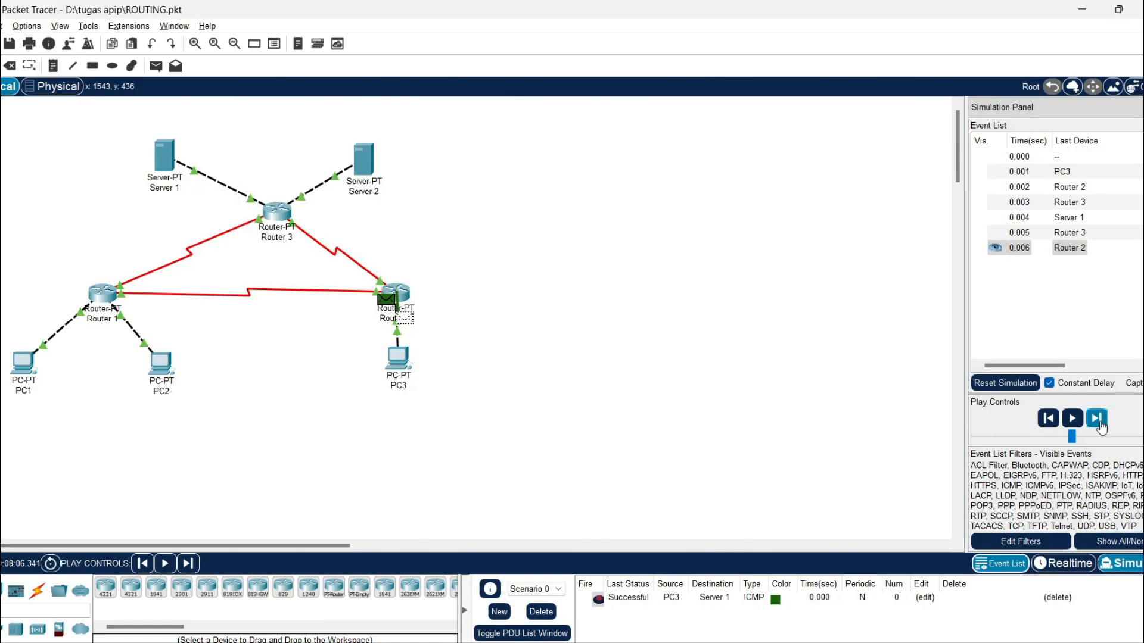
{"action": "left_click", "coordinate": [1100, 423]}
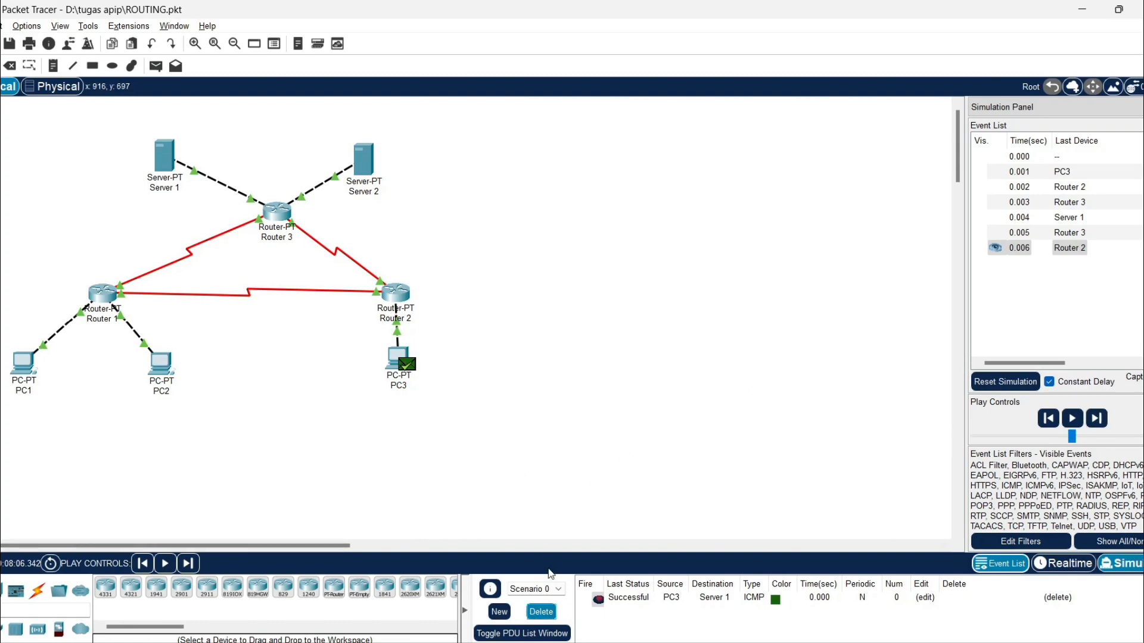
Delete the current PDU scenario and add a simple PDU from PC3 to Server 2
{"action": "left_click", "coordinate": [540, 612]}
{"action": "key", "text": "p"}
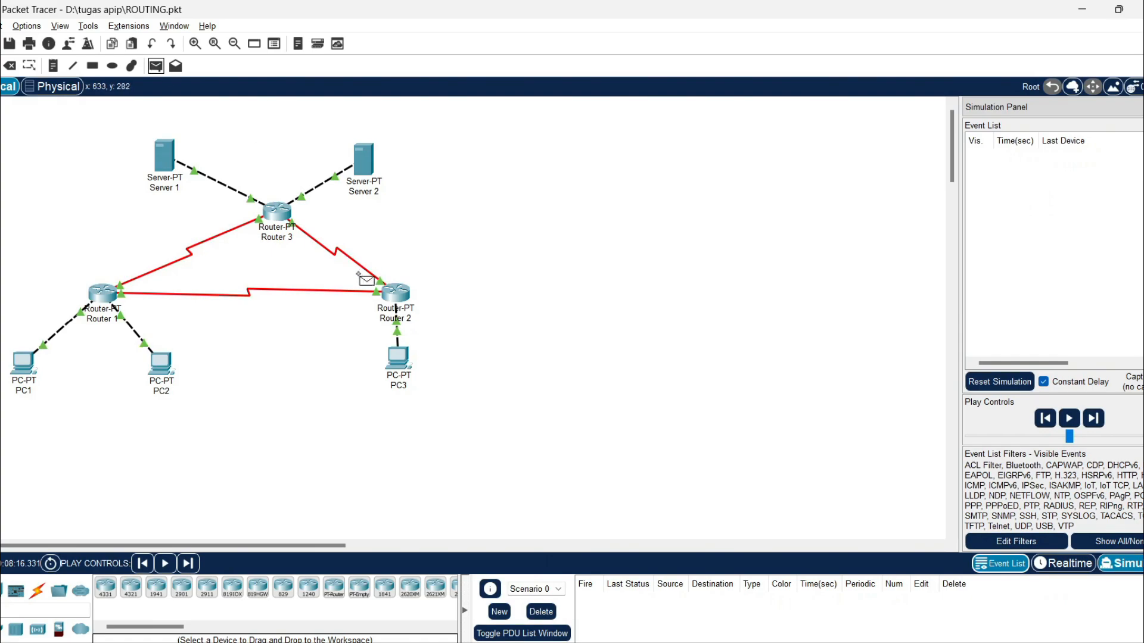
{"action": "left_click", "coordinate": [398, 357]}
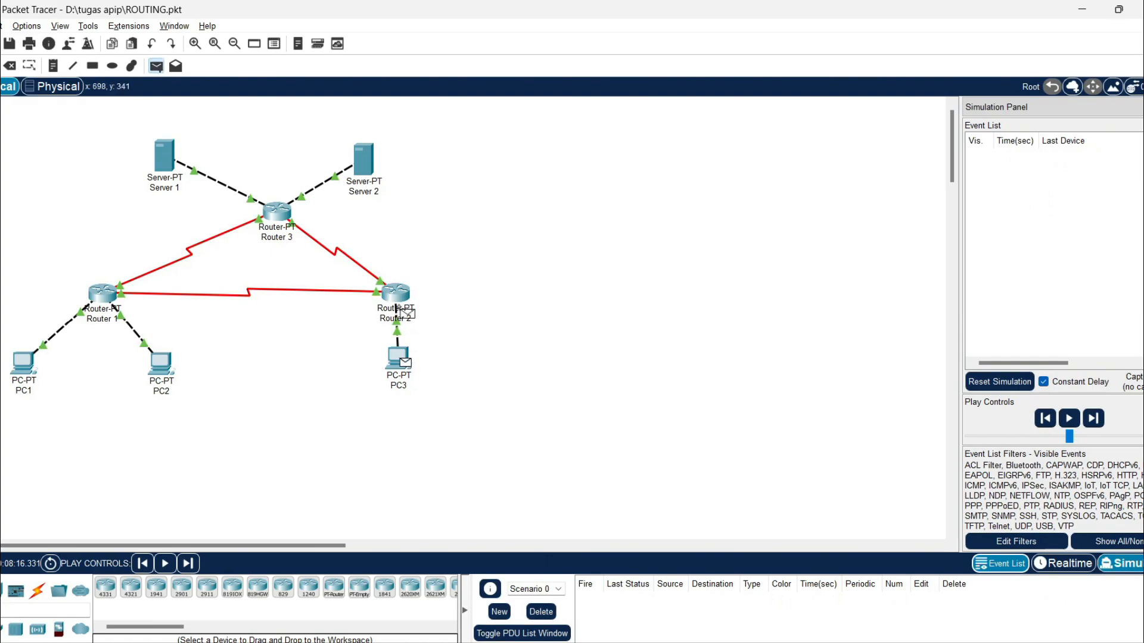
{"action": "left_click", "coordinate": [365, 165]}
Advance the simulation event by event until the PC3-to-Server 2 PDU's reply returns to PC3
{"action": "left_click", "coordinate": [1098, 419]}
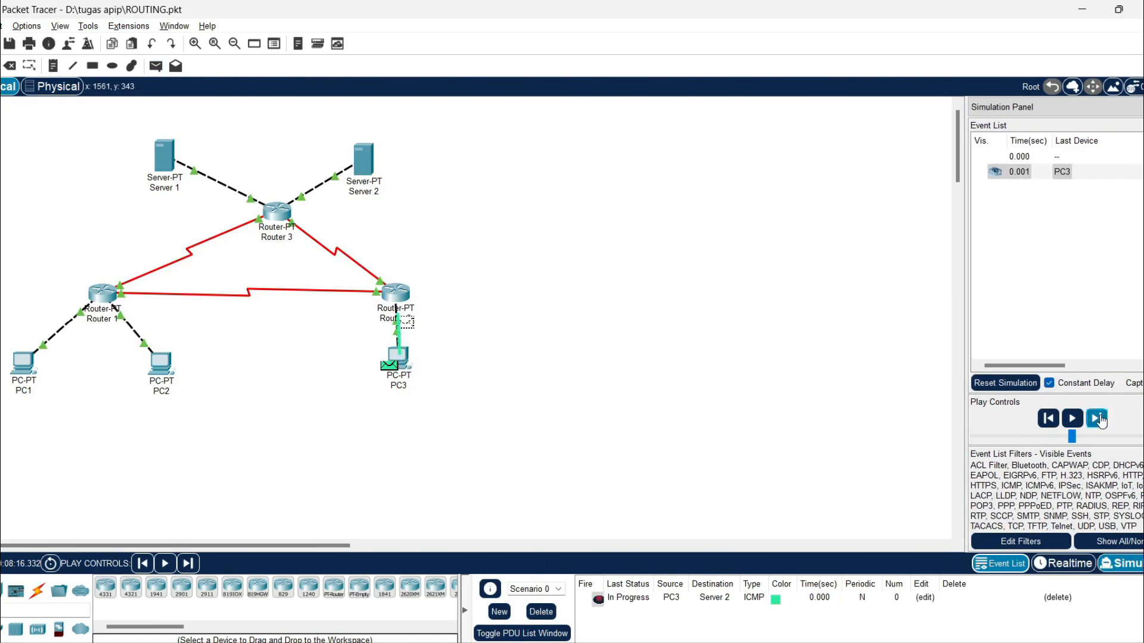
{"action": "left_click", "coordinate": [1098, 419]}
{"action": "left_click", "coordinate": [1098, 419]}
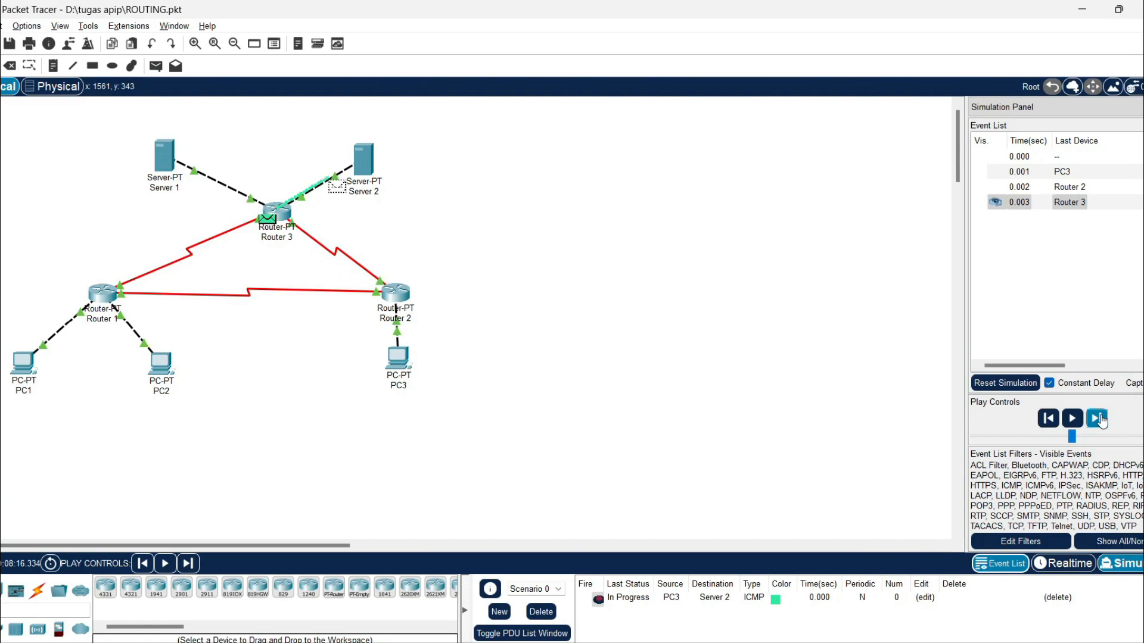
{"action": "left_click", "coordinate": [1098, 419]}
{"action": "left_click", "coordinate": [1098, 418]}
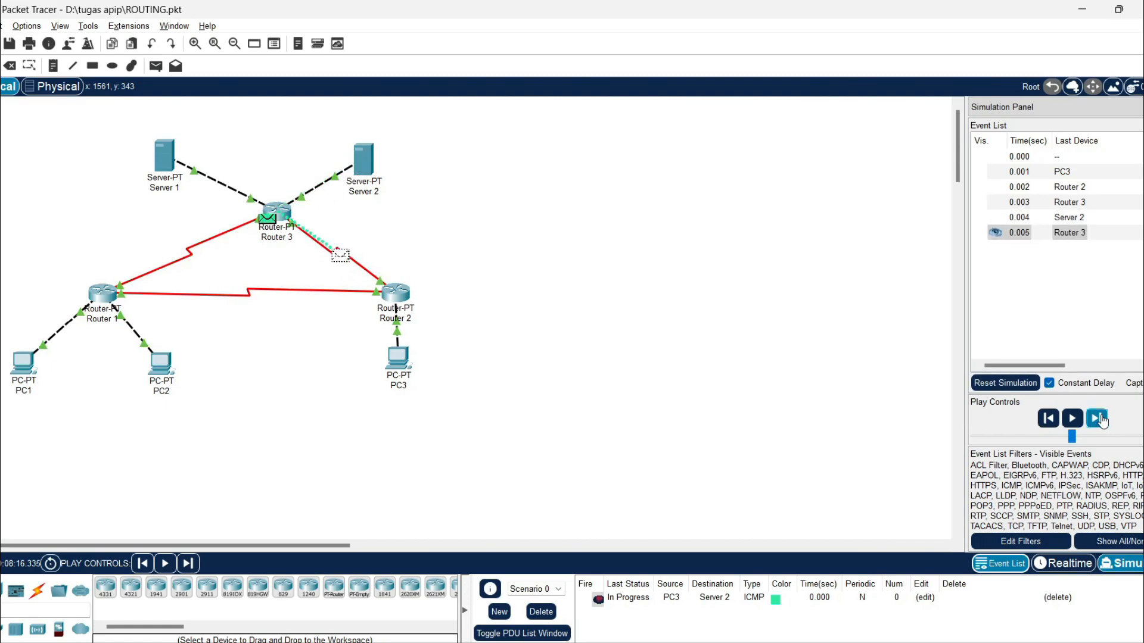
{"action": "left_click", "coordinate": [1098, 419]}
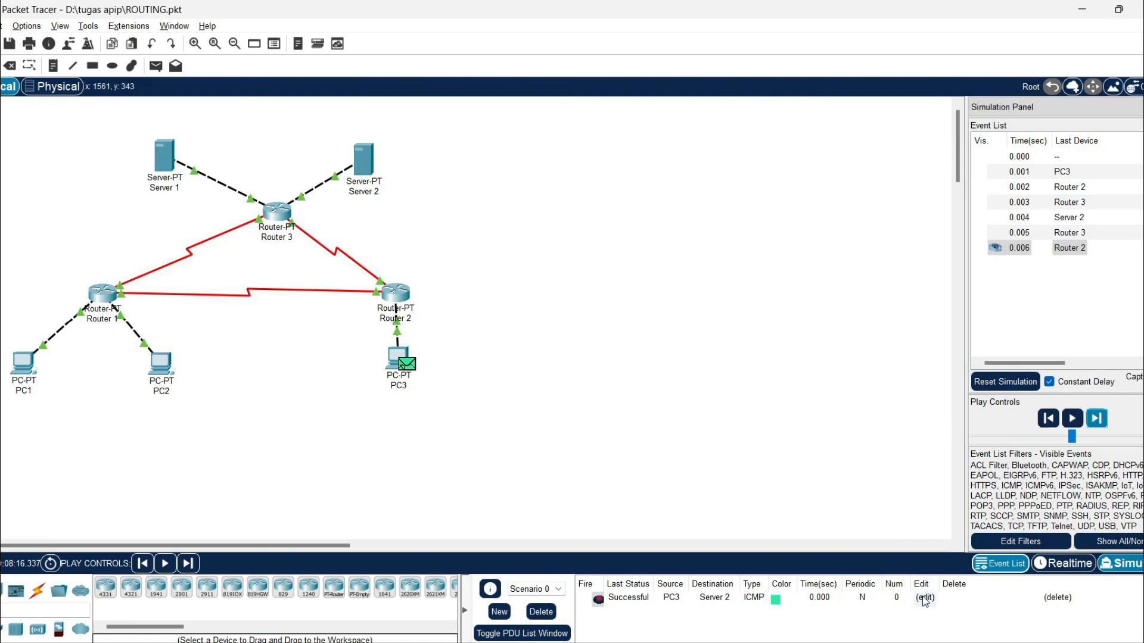
Delete the current PDU scenario and add a simple PDU from Server 1 to Server 2
{"action": "left_click", "coordinate": [541, 611]}
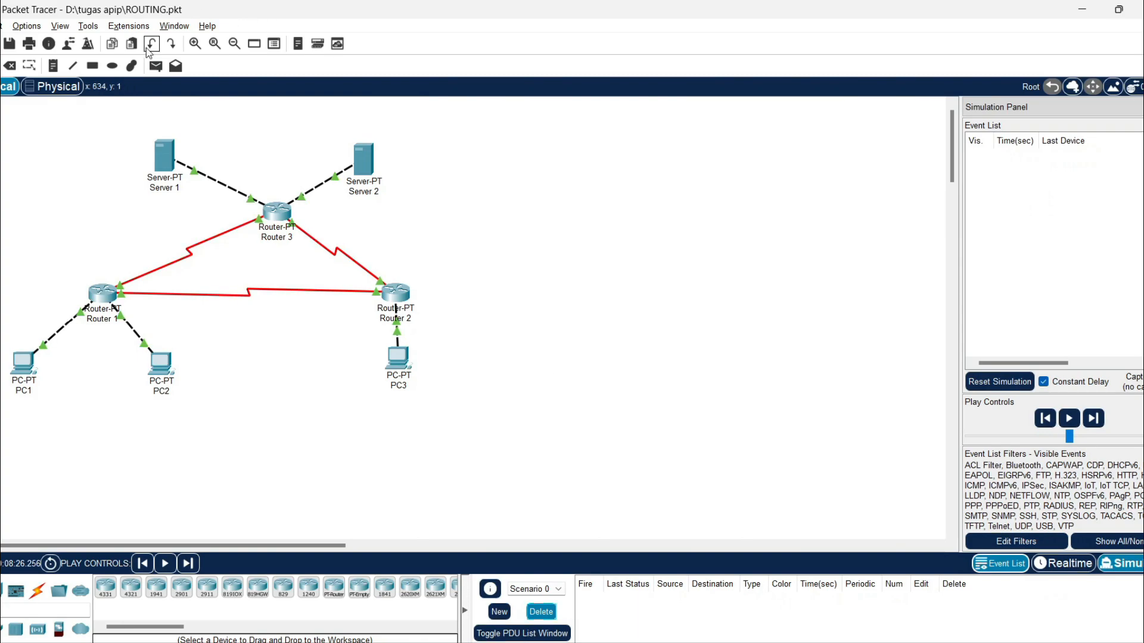
{"action": "left_click", "coordinate": [156, 66]}
{"action": "left_click", "coordinate": [167, 158]}
{"action": "left_click", "coordinate": [363, 178]}
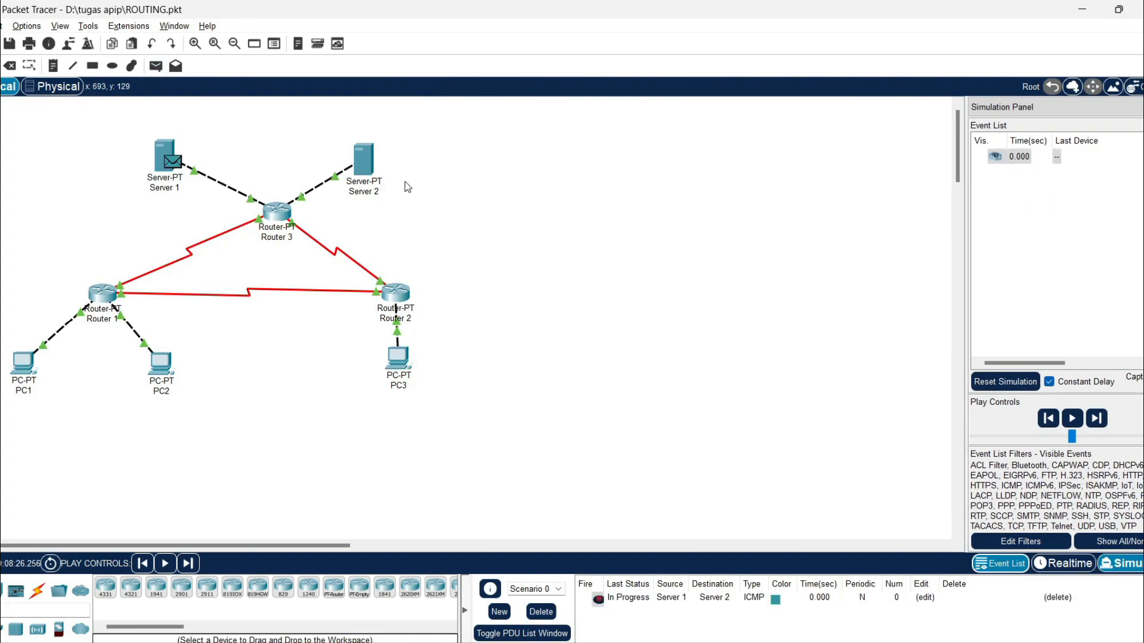
Advance the simulation event by event until the Server 1-to-Server 2 PDU's reply returns to Server 1, and dismiss the chat notification
{"action": "left_click", "coordinate": [1099, 419]}
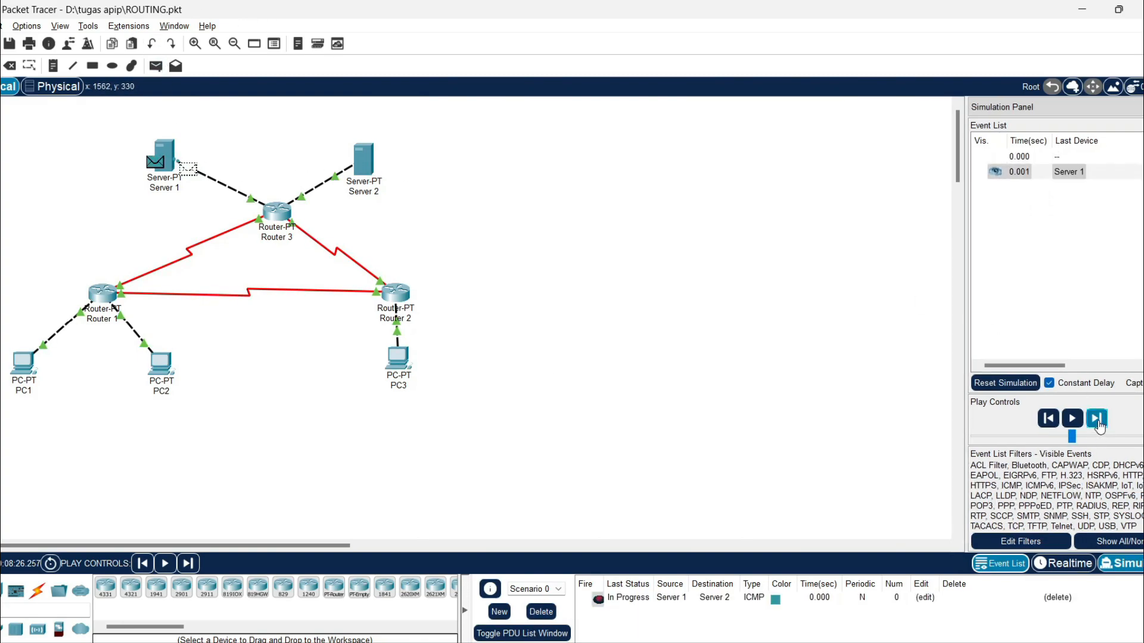
{"action": "left_click", "coordinate": [1099, 419]}
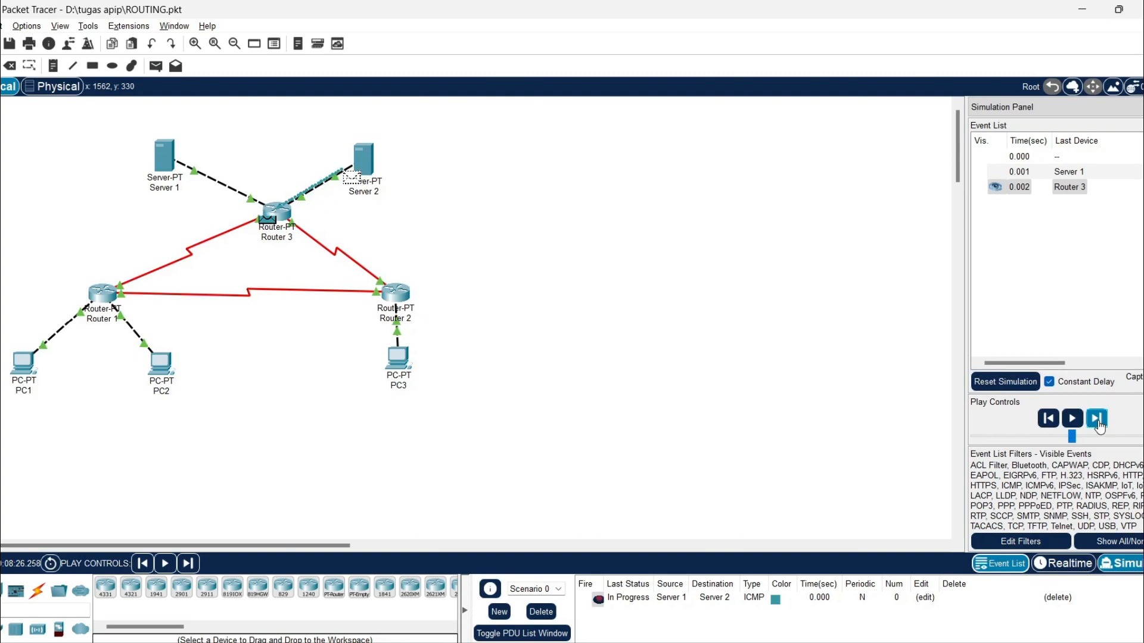
{"action": "left_click", "coordinate": [1098, 422]}
{"action": "left_click", "coordinate": [1099, 419]}
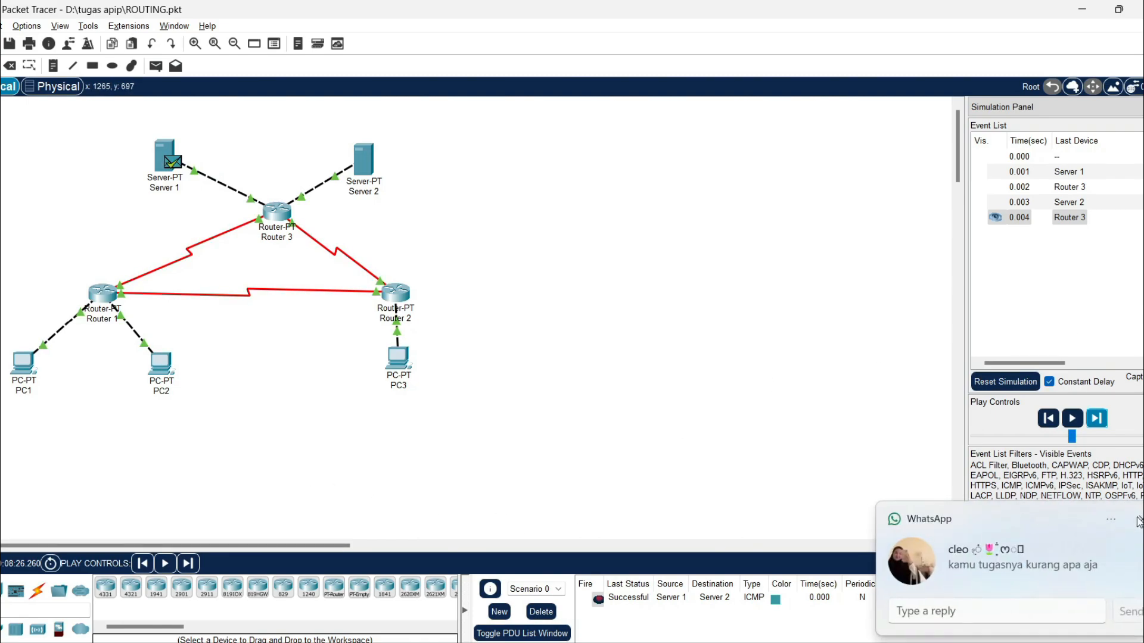
{"action": "left_click", "coordinate": [1137, 521]}
Delete the current PDU scenario and add a simple PDU from Server 1 to PC1
{"action": "left_click", "coordinate": [541, 611]}
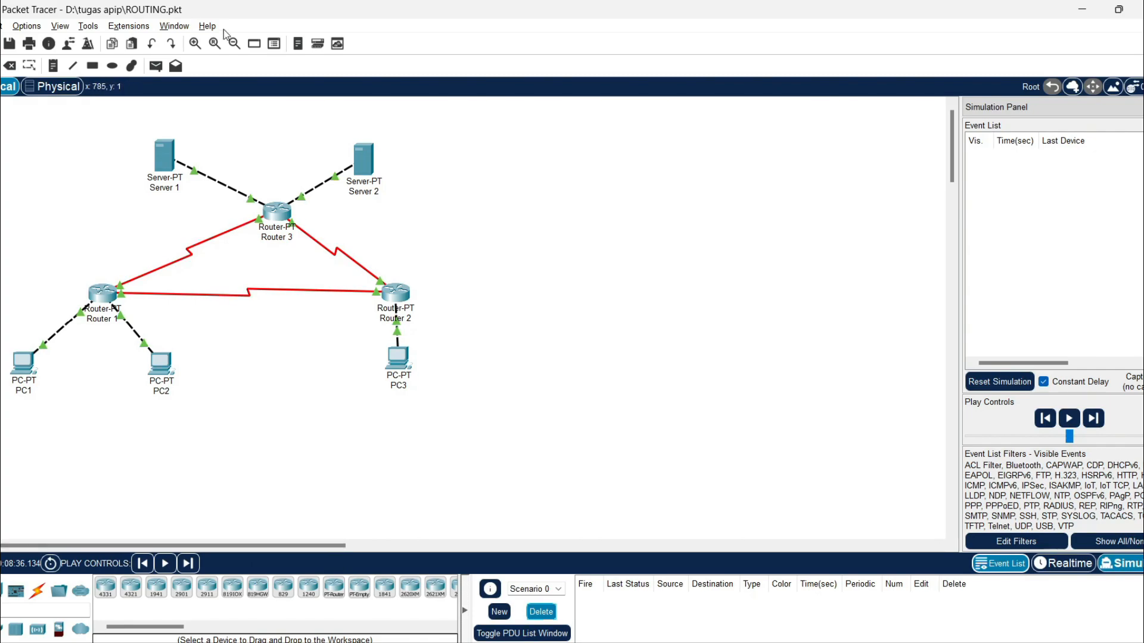
{"action": "left_click", "coordinate": [156, 66]}
{"action": "left_click", "coordinate": [166, 156]}
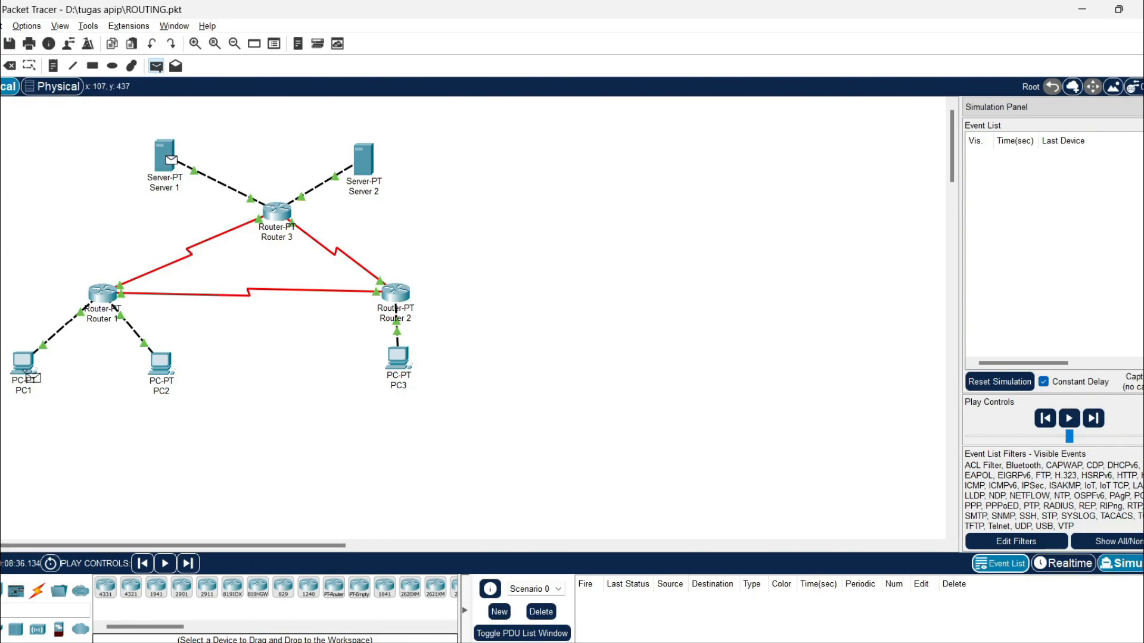
{"action": "left_click", "coordinate": [24, 364]}
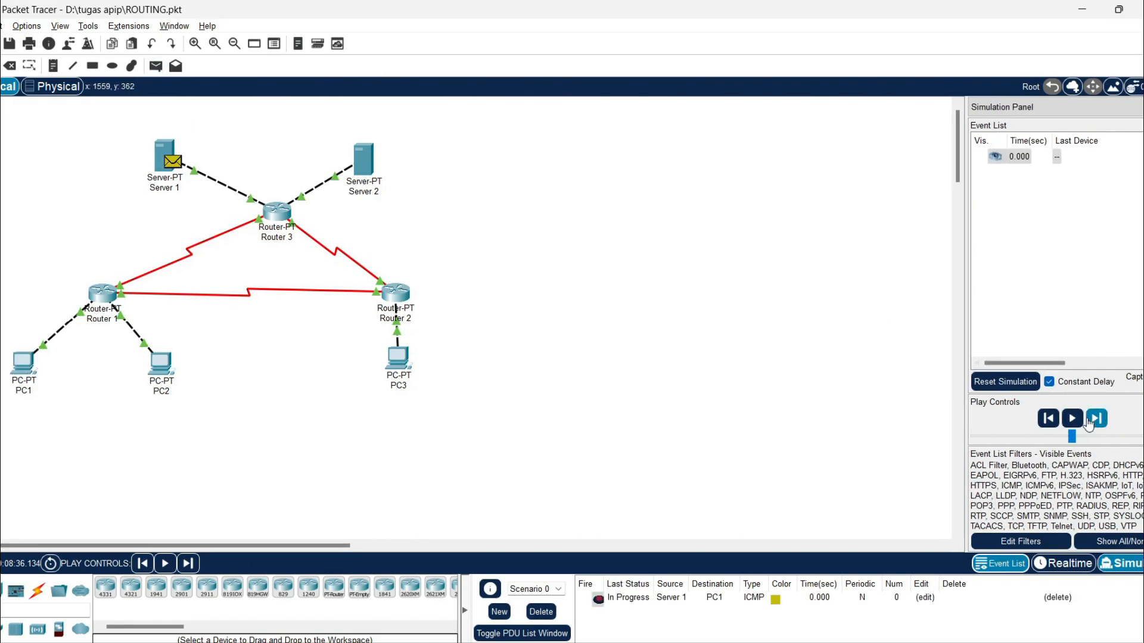
Advance the simulation event by event until the Server 1-to-PC1 PDU's reply returns to Server 1
{"action": "left_click", "coordinate": [1089, 422]}
{"action": "left_click", "coordinate": [1099, 421]}
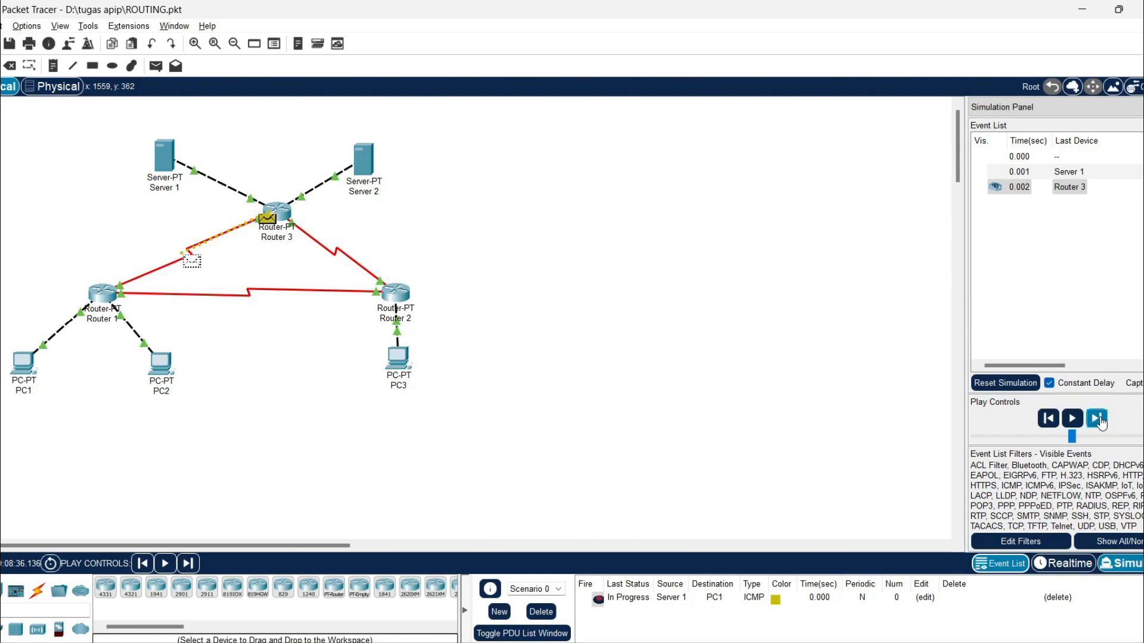
{"action": "left_click", "coordinate": [1099, 421]}
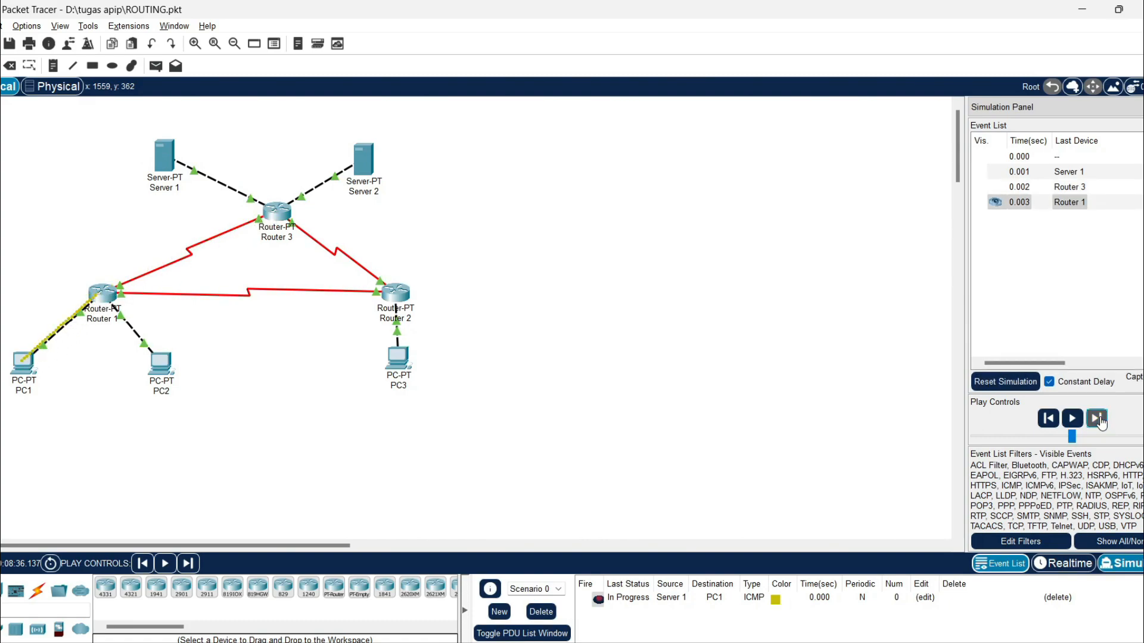
{"action": "left_click", "coordinate": [1099, 421]}
{"action": "left_click", "coordinate": [1099, 421]}
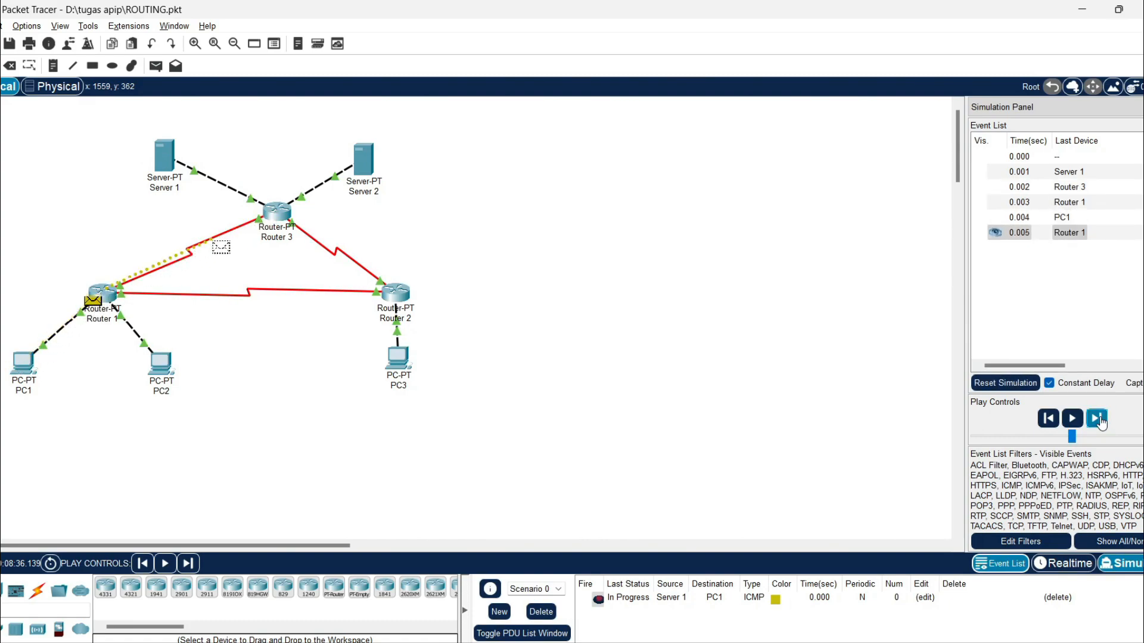
{"action": "left_click", "coordinate": [1100, 421]}
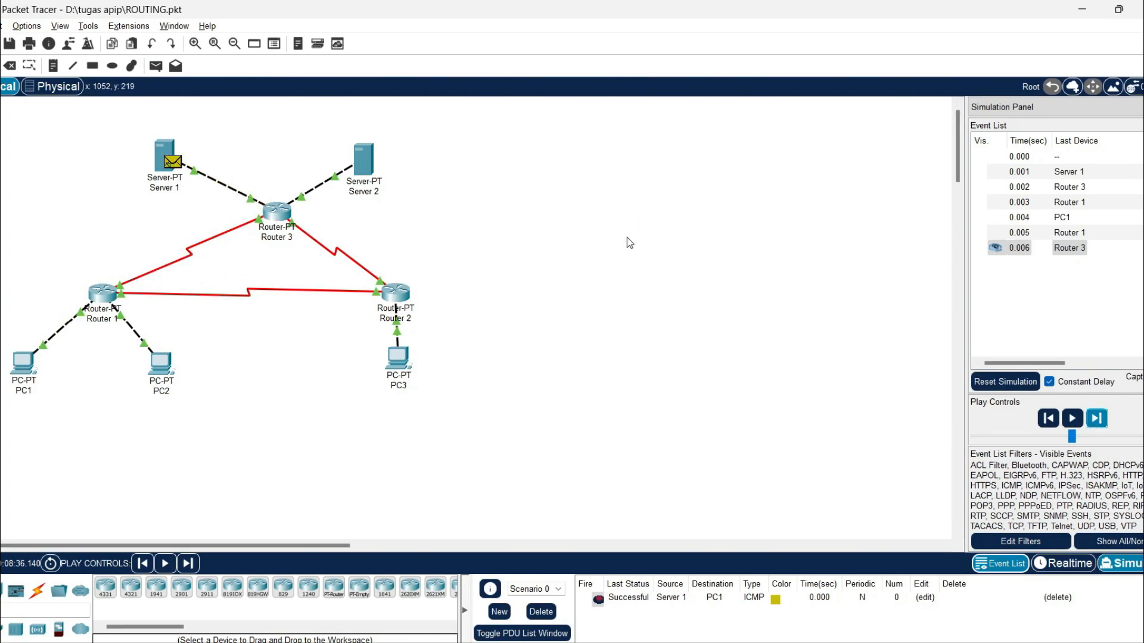
Delete the current PDU scenario and add a simple PDU from Server 1 to PC2
{"action": "left_click", "coordinate": [541, 612]}
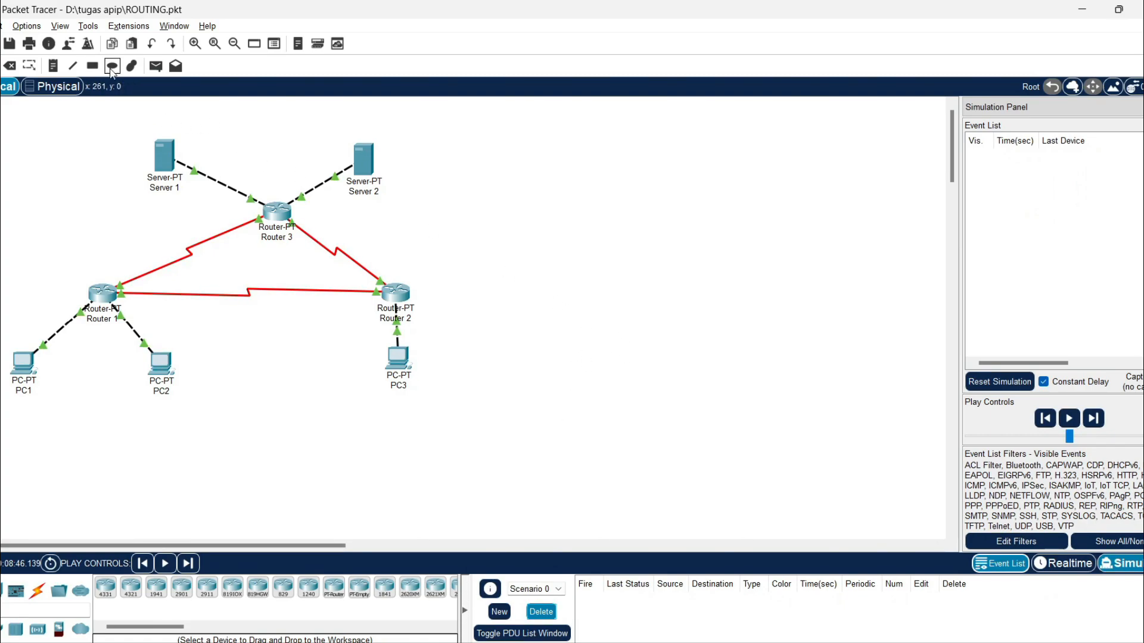
{"action": "left_click", "coordinate": [156, 65]}
{"action": "left_click", "coordinate": [165, 156]}
{"action": "left_click", "coordinate": [161, 363]}
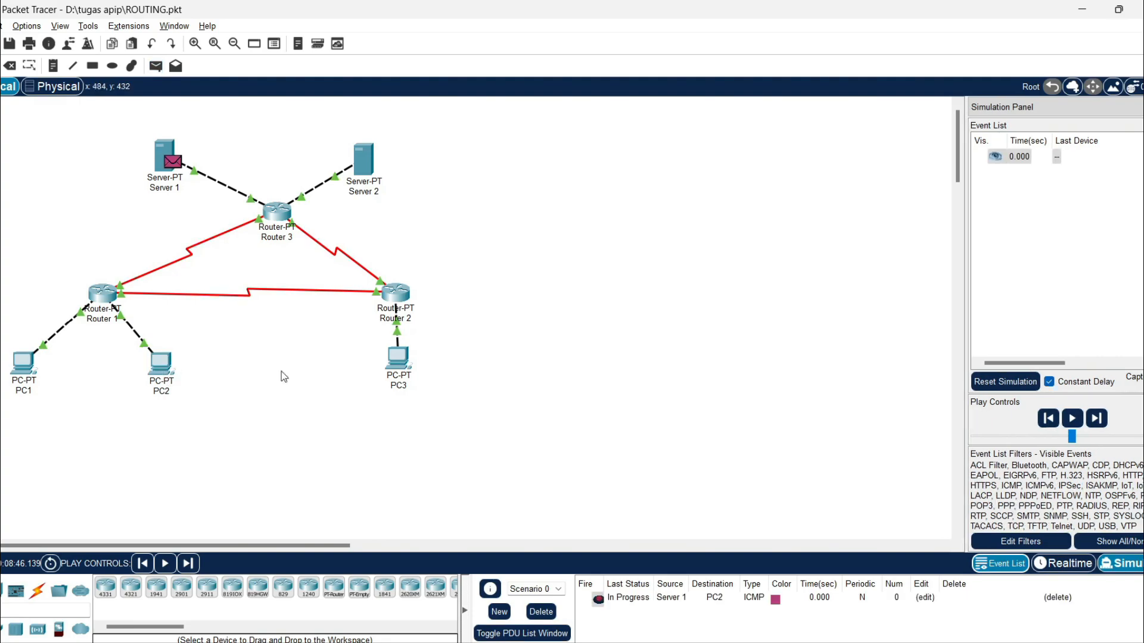
Advance the simulation event by event until the Server 1-to-PC2 PDU's reply returns to Server 1, and continue one event further
{"action": "left_click", "coordinate": [1095, 425]}
{"action": "left_click", "coordinate": [1094, 424]}
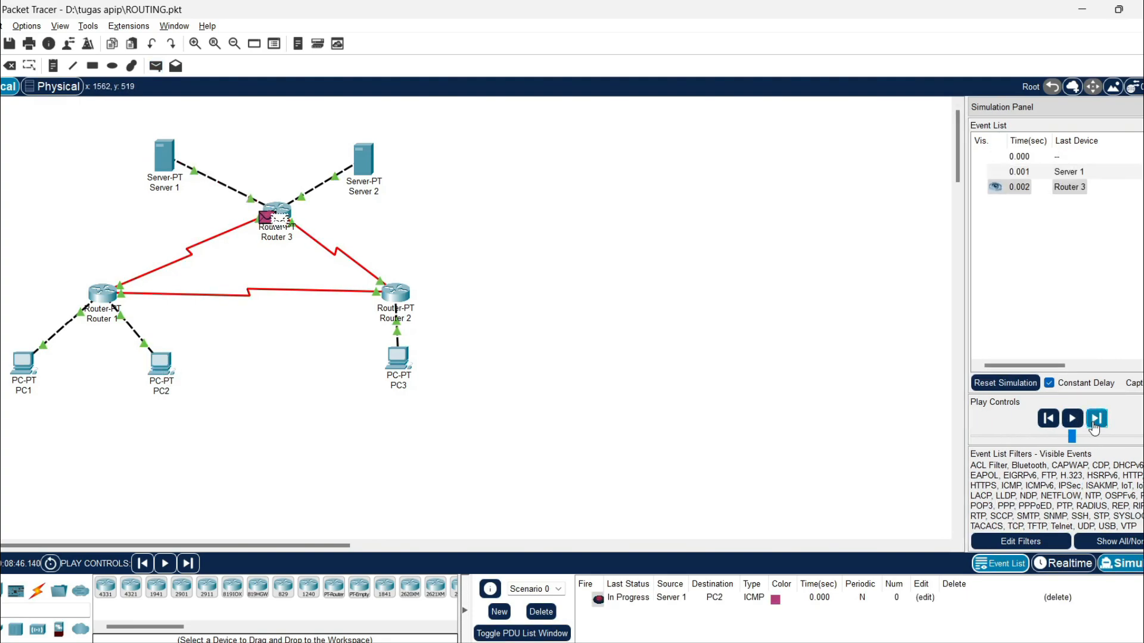
{"action": "left_click", "coordinate": [1095, 424]}
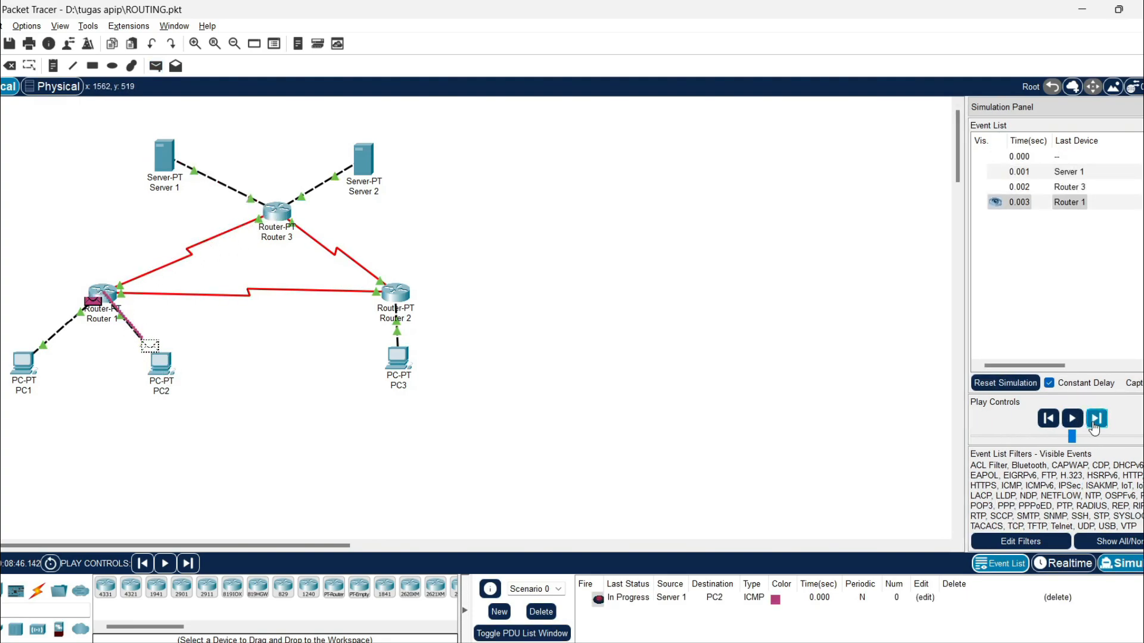
{"action": "left_click", "coordinate": [1095, 424]}
{"action": "left_click", "coordinate": [1095, 424]}
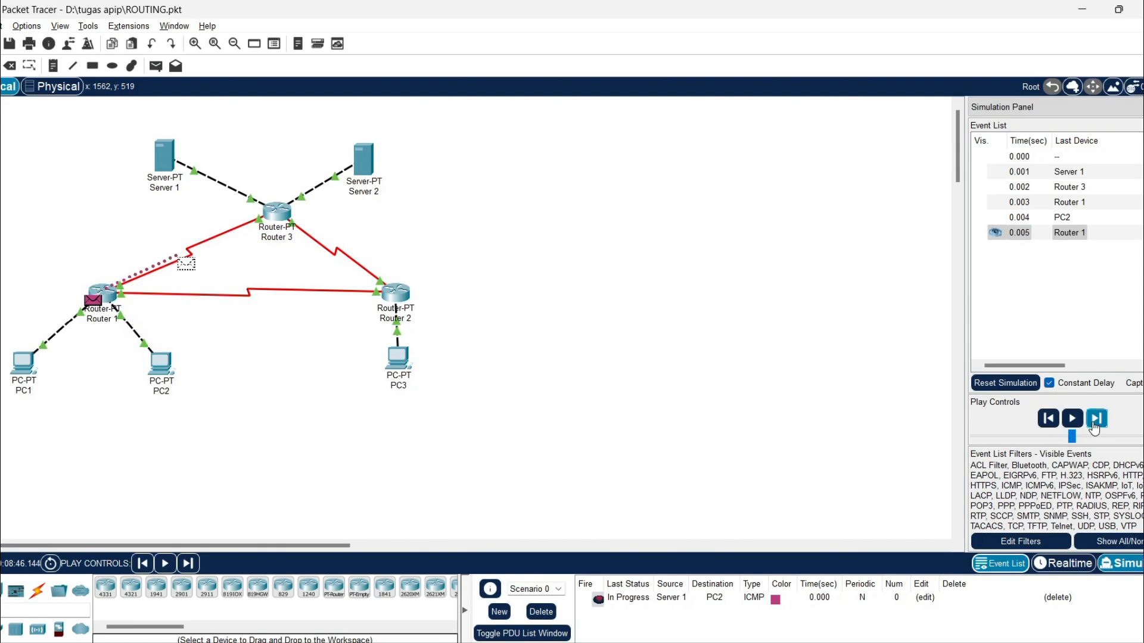
{"action": "left_click", "coordinate": [1095, 424]}
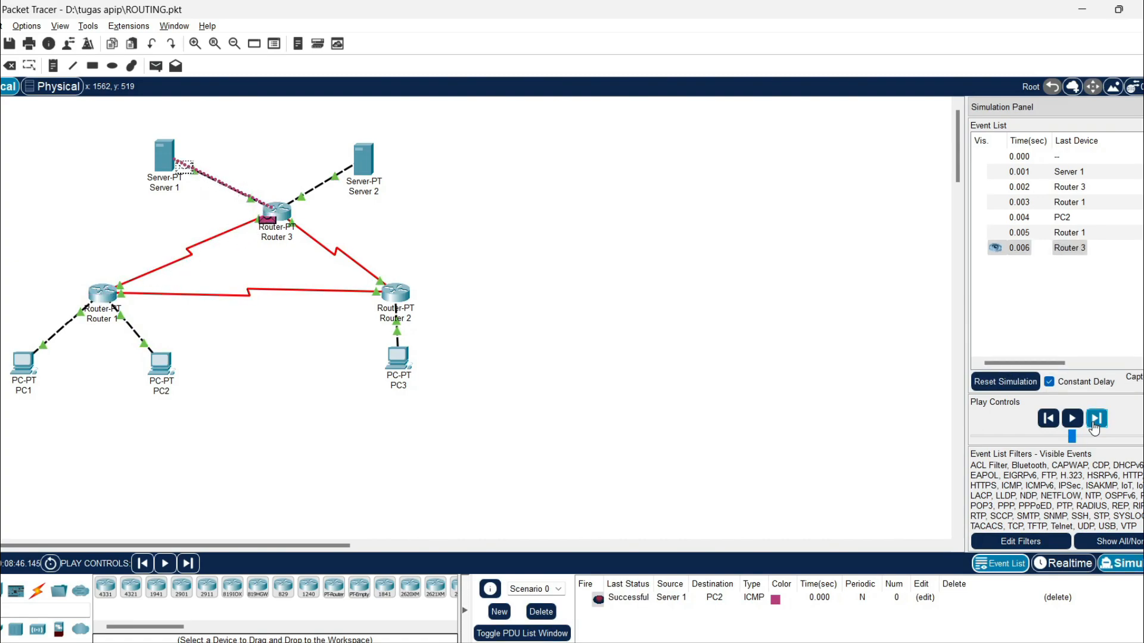
{"action": "left_click", "coordinate": [1095, 425]}
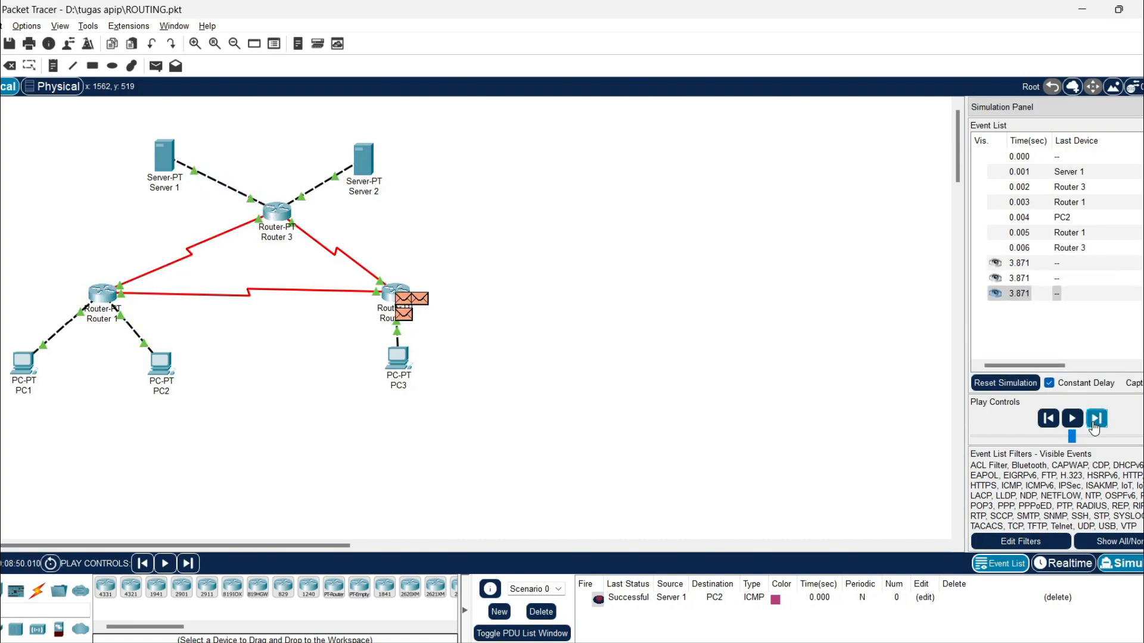
Delete the current PDU scenario and add a simple PDU from Server 1 to PC3
{"action": "left_click", "coordinate": [541, 612]}
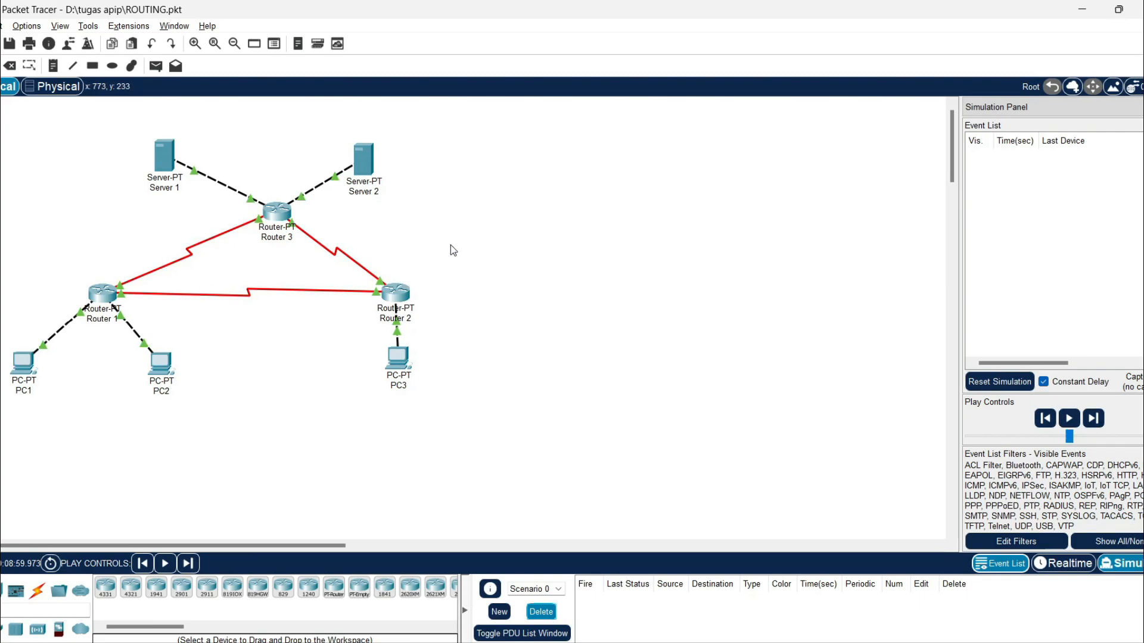
{"action": "left_click", "coordinate": [155, 66]}
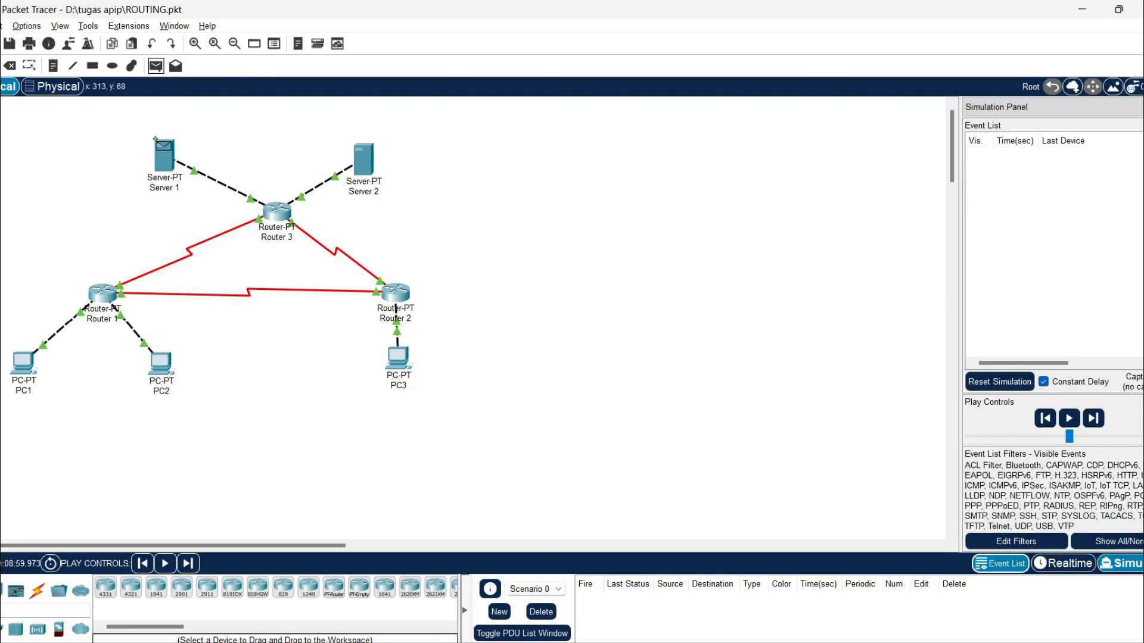
{"action": "left_click", "coordinate": [157, 143]}
{"action": "left_click", "coordinate": [397, 358]}
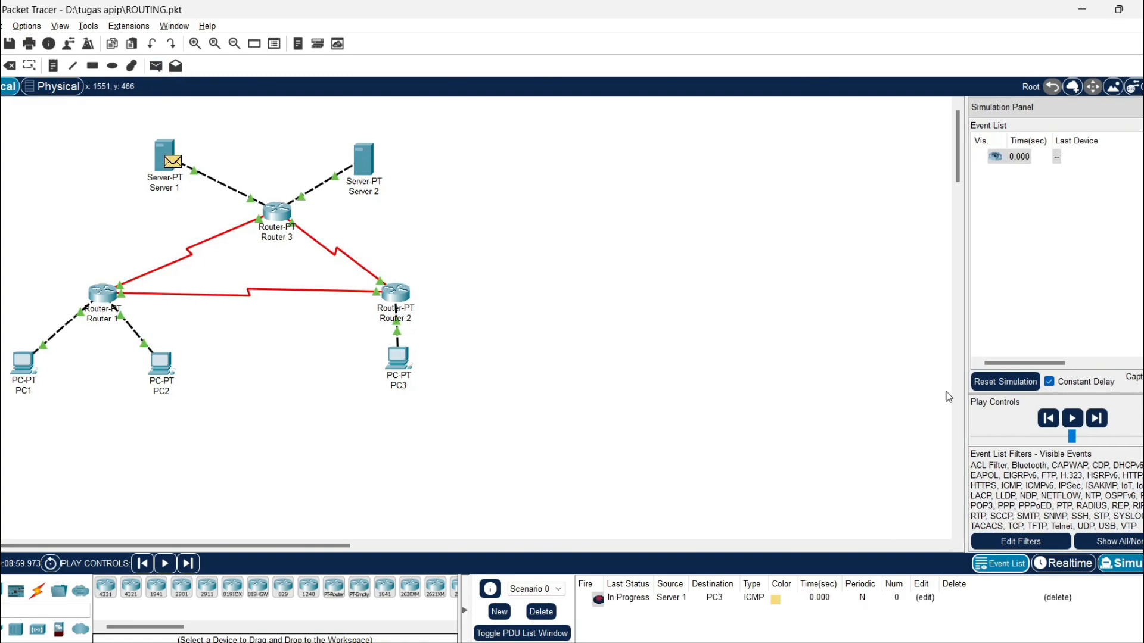
Advance the simulation event by event until the Server 1-to-PC3 PDU's reply returns to Server 1, and switch back to realtime mode
{"action": "left_click", "coordinate": [1097, 418]}
{"action": "left_click", "coordinate": [1099, 419]}
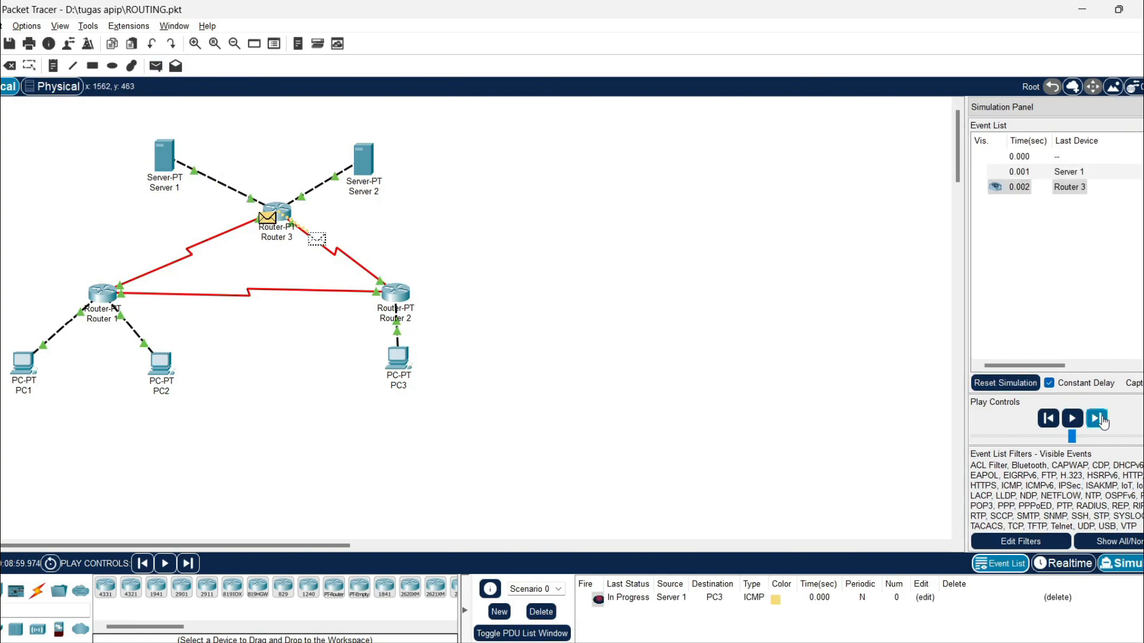
{"action": "left_click", "coordinate": [1103, 421]}
{"action": "left_click", "coordinate": [1105, 423]}
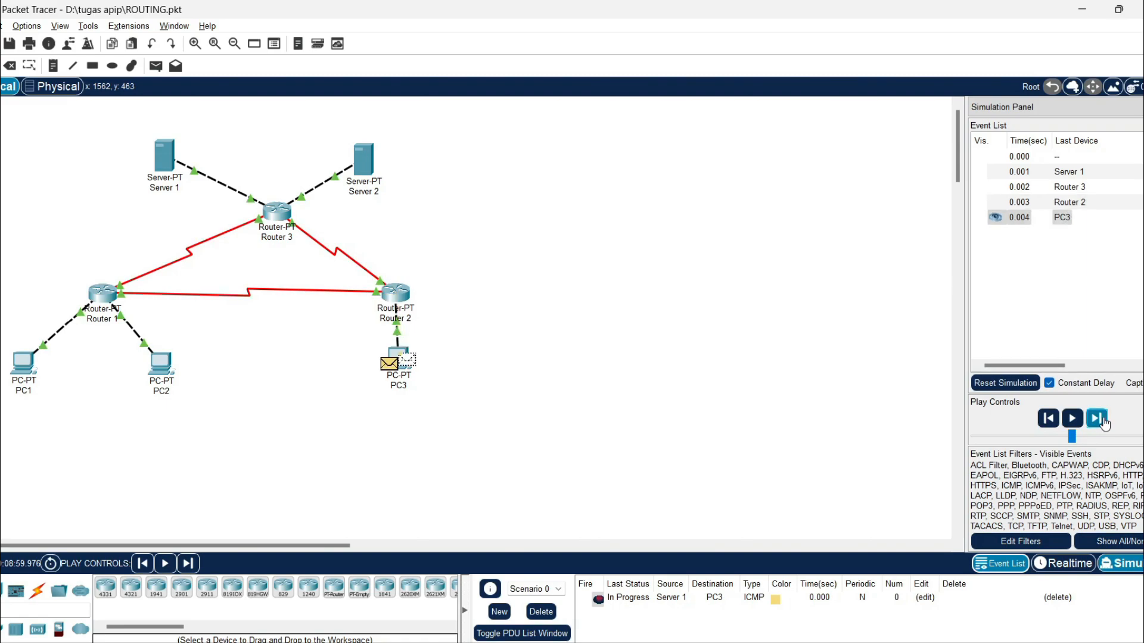
{"action": "left_click", "coordinate": [1105, 423]}
{"action": "left_click", "coordinate": [1104, 423]}
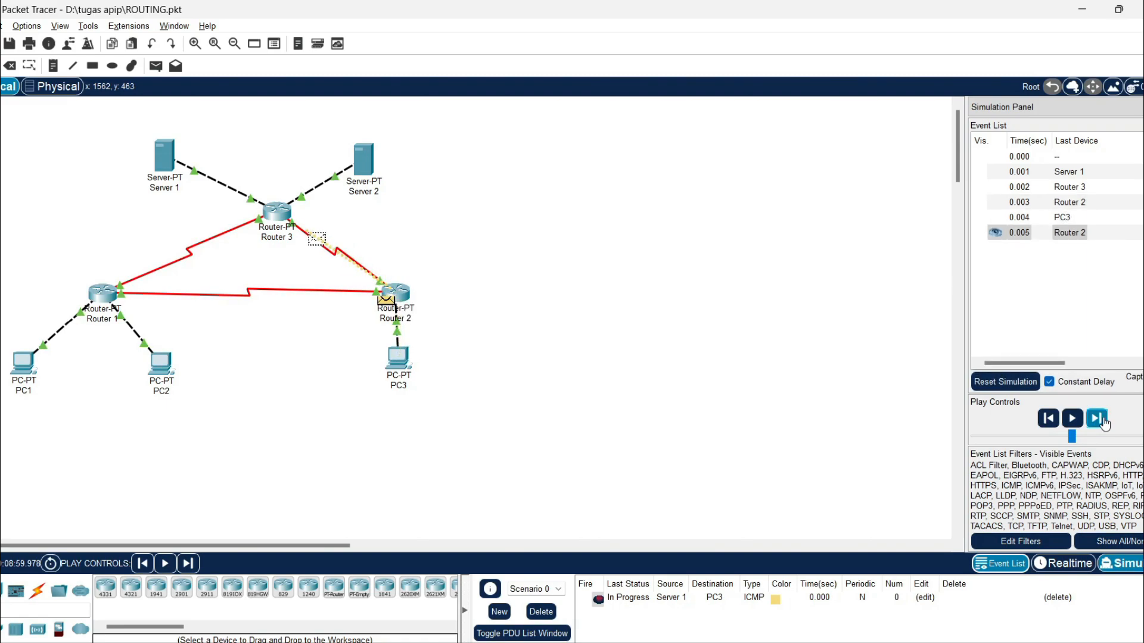
{"action": "left_click", "coordinate": [1103, 421]}
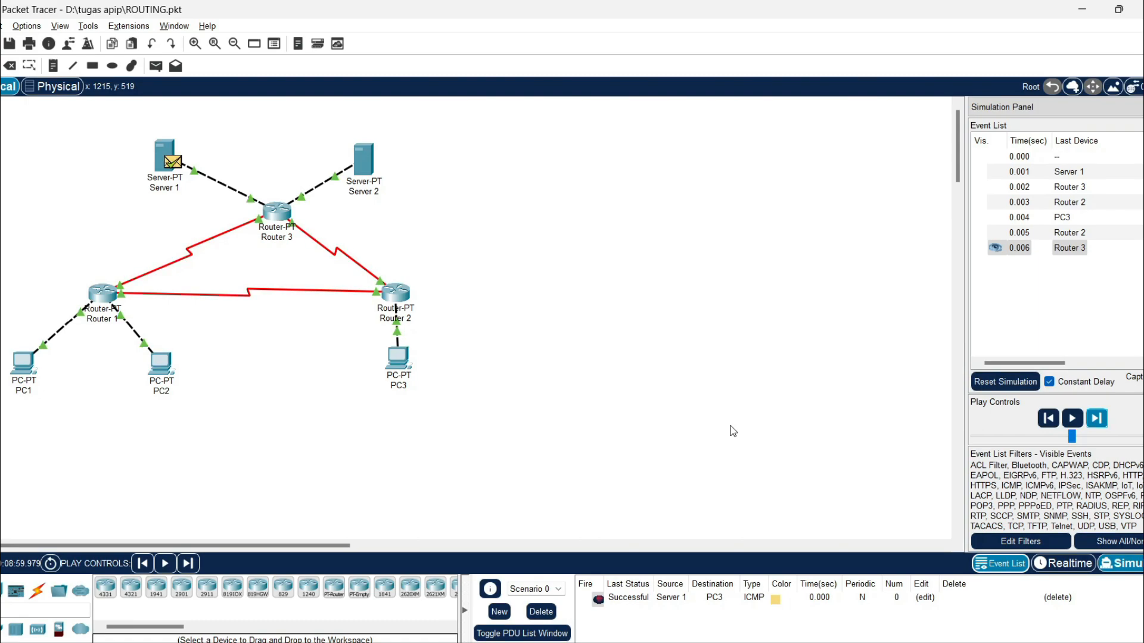
{"action": "left_click", "coordinate": [1066, 563]}
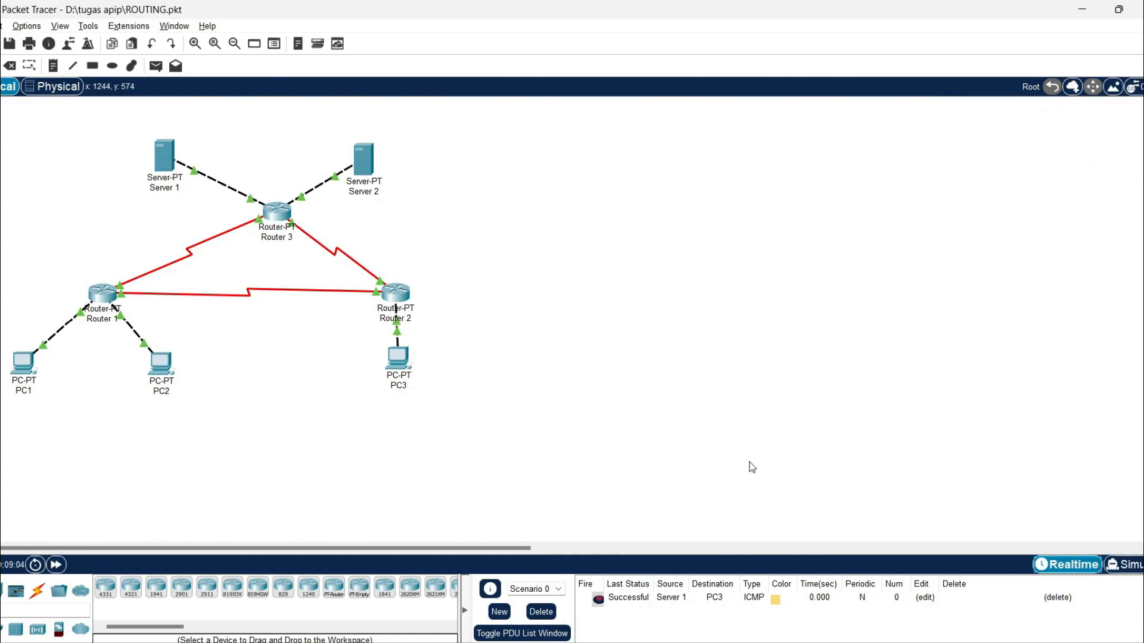
Open PC1's Command Prompt and trace the route to PC2 with tracert 192.168.1.65
{"action": "left_click", "coordinate": [27, 361]}
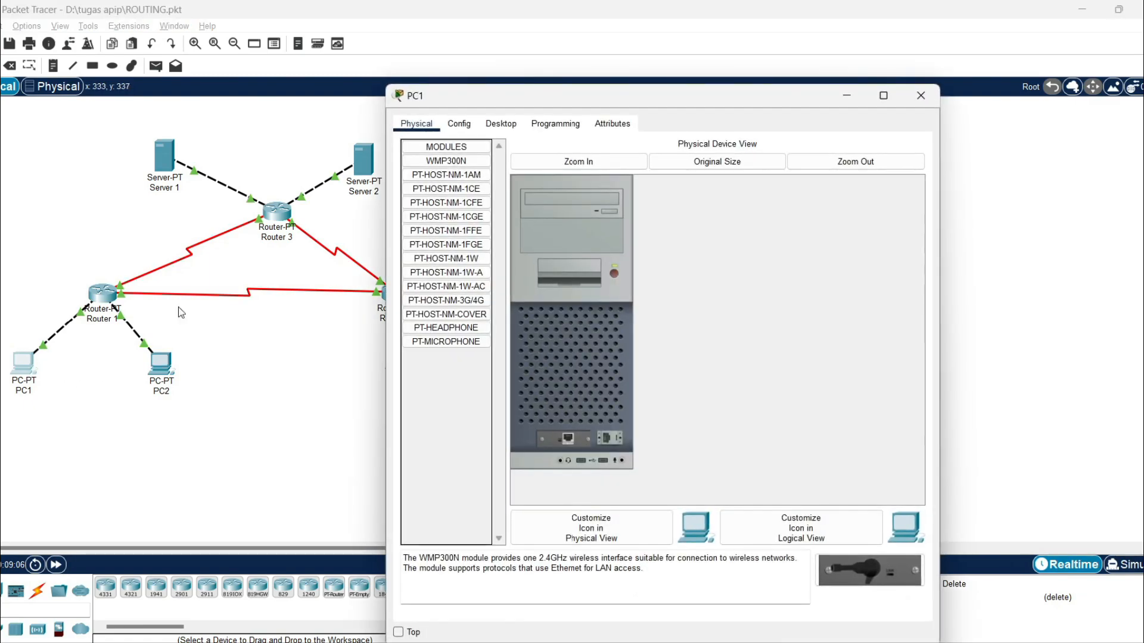
{"action": "left_click", "coordinate": [500, 123]}
{"action": "left_click", "coordinate": [773, 181]}
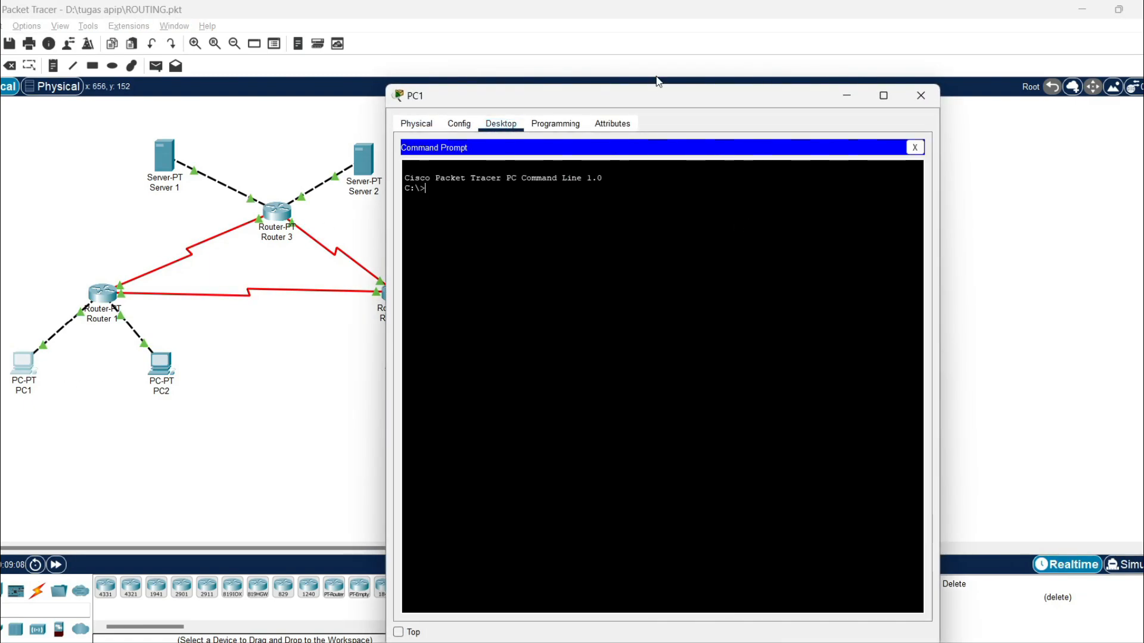
{"action": "left_click_drag", "start_coordinate": [669, 95], "coordinate": [702, 48]}
{"action": "type", "text": "tr"}
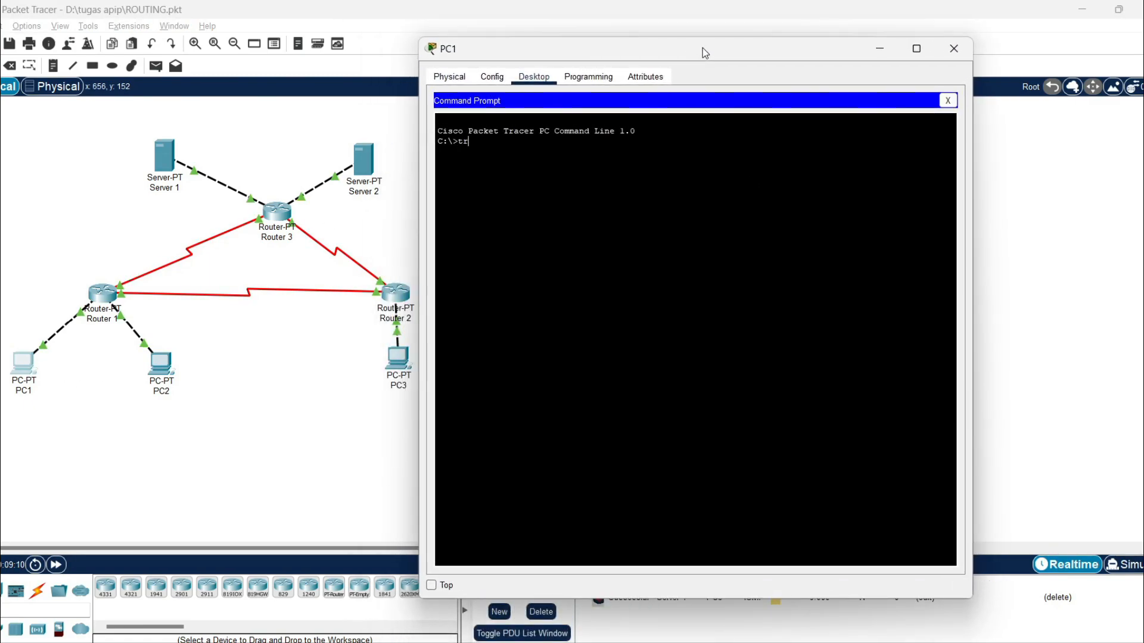
{"action": "type", "text": "acert 192.168.1."}
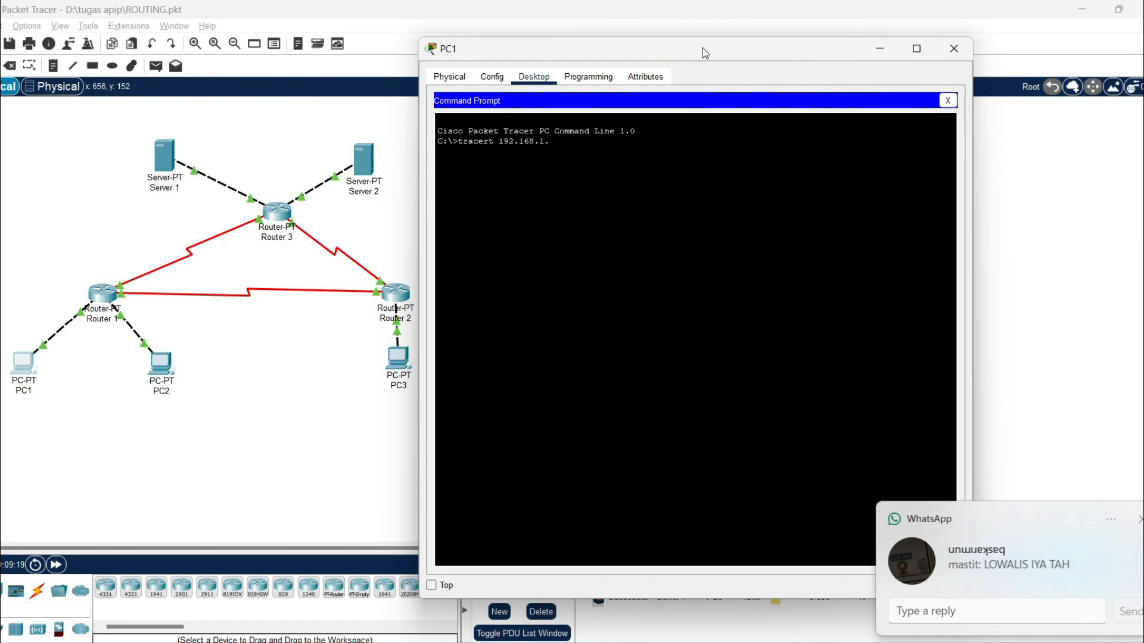
{"action": "type", "text": "56"}
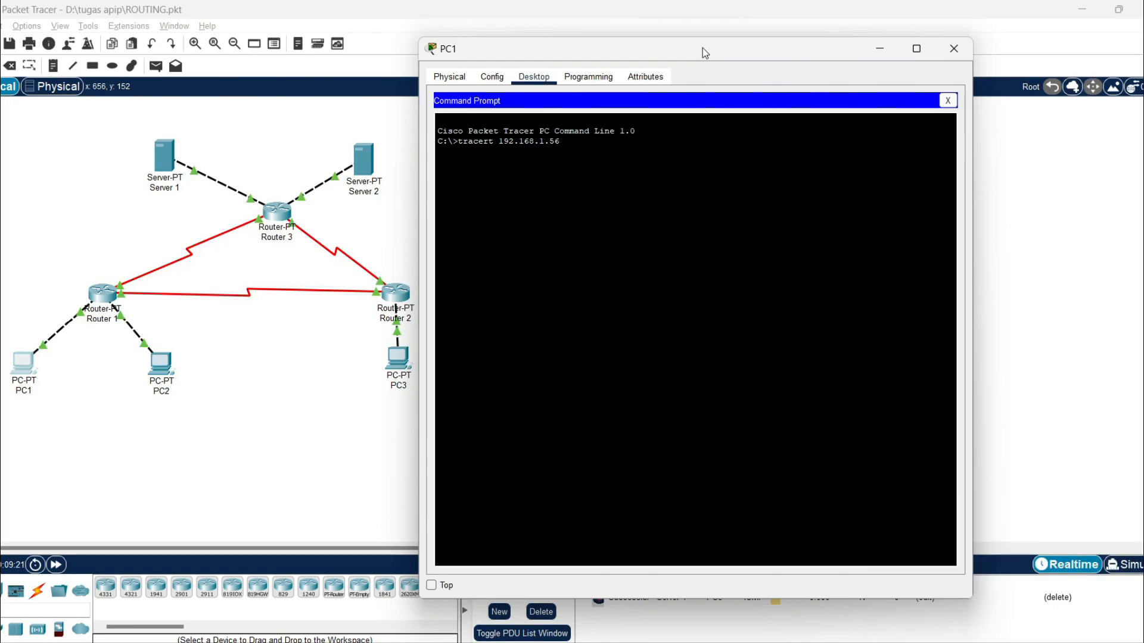
{"action": "key", "text": "BackSpace"}
{"action": "key", "text": "BackSpace"}
{"action": "type", "text": "65"}
{"action": "key", "text": "Return"}
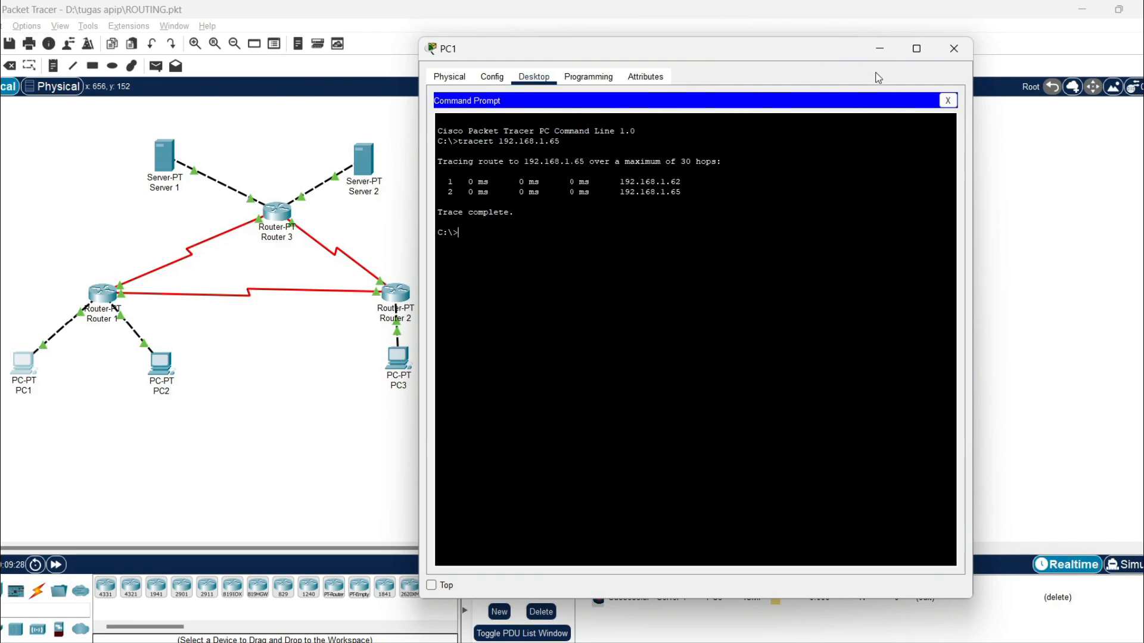
Trace the route from PC1 to PC3 with tracert 192.168.1.253
{"action": "type", "text": "trace"}
{"action": "type", "text": "rt 192"}
{"action": "type", "text": ".1."}
{"action": "type", "text": "2.1"}
{"action": "key", "text": "BackSpace"}
{"action": "key", "text": "BackSpace"}
{"action": "type", "text": "8.1.253"}
{"action": "key", "text": "Return"}
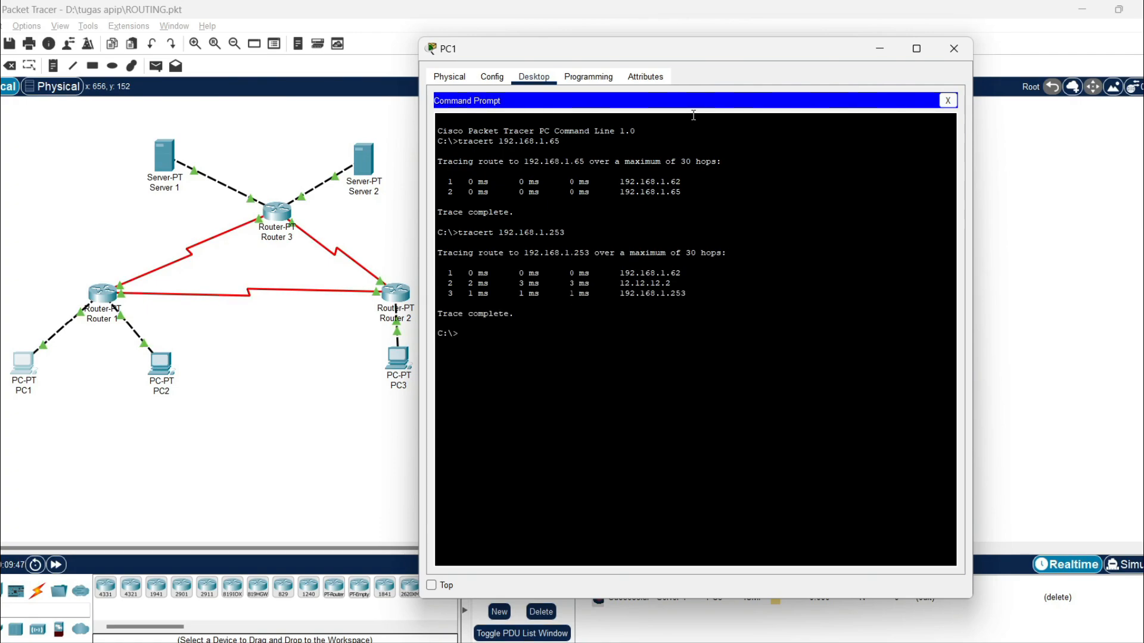
Trace the routes from PC1 to the servers at 33.33.33.1 and 43.43.43.1, and close PC1's window
{"action": "type", "text": "tracert 33.33.33.1"}
{"action": "key", "text": "Return"}
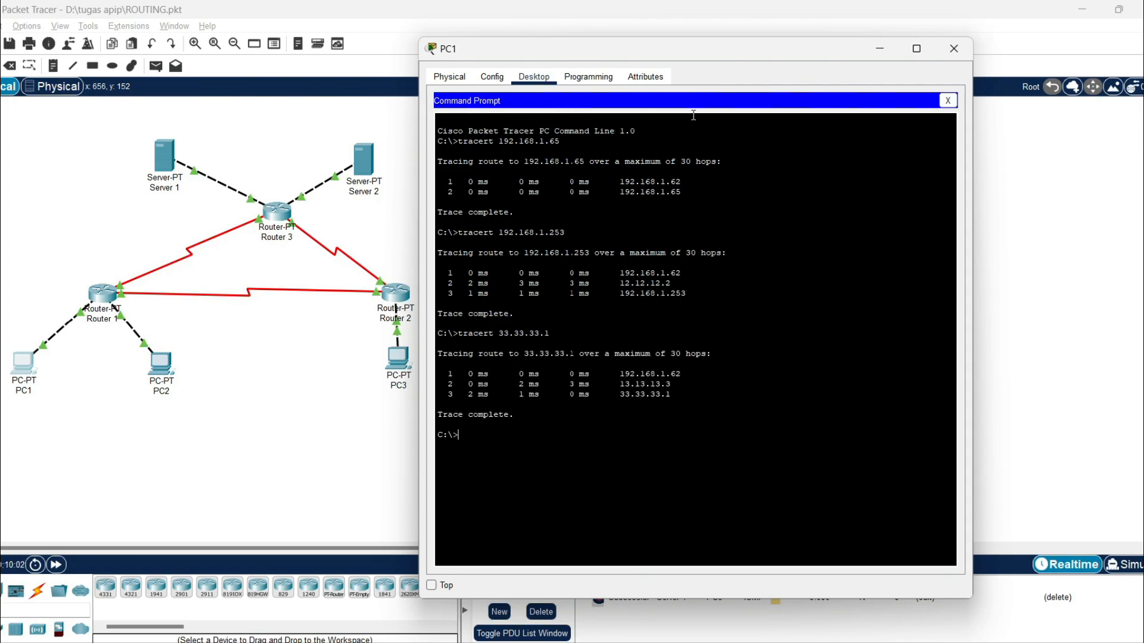
{"action": "type", "text": "tracert 43.43.43.1"}
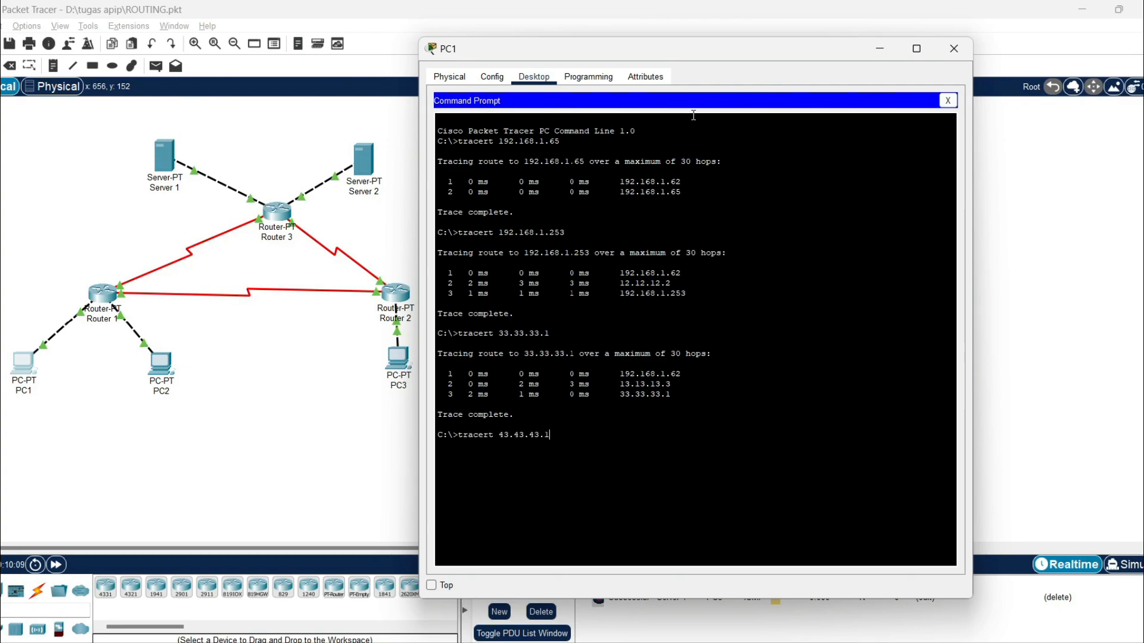
{"action": "key", "text": "Return"}
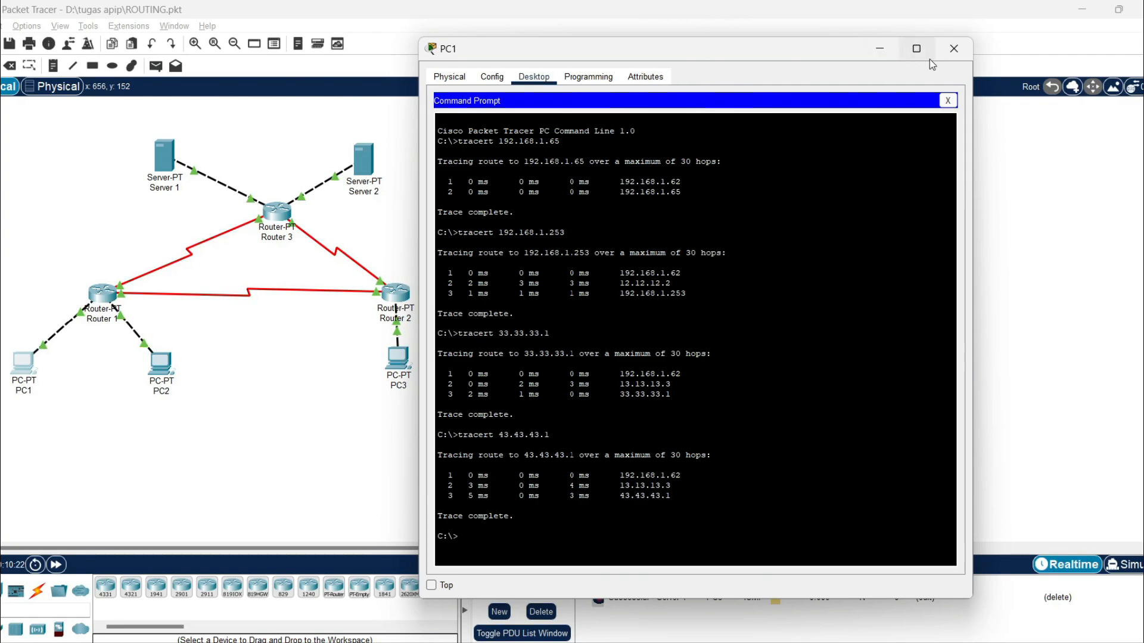
{"action": "left_click", "coordinate": [953, 48]}
Open PC3's Command Prompt and trace the routes to 192.168.1.1 and 192.168.1.65
{"action": "left_click", "coordinate": [398, 359]}
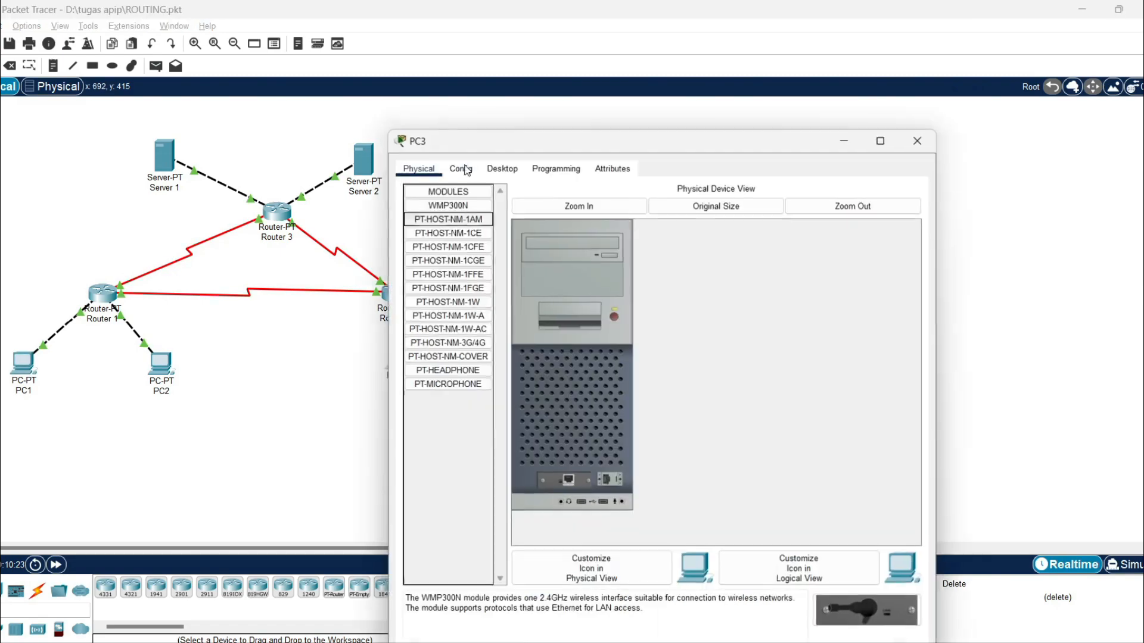
{"action": "left_click", "coordinate": [506, 169]}
{"action": "left_click", "coordinate": [773, 226]}
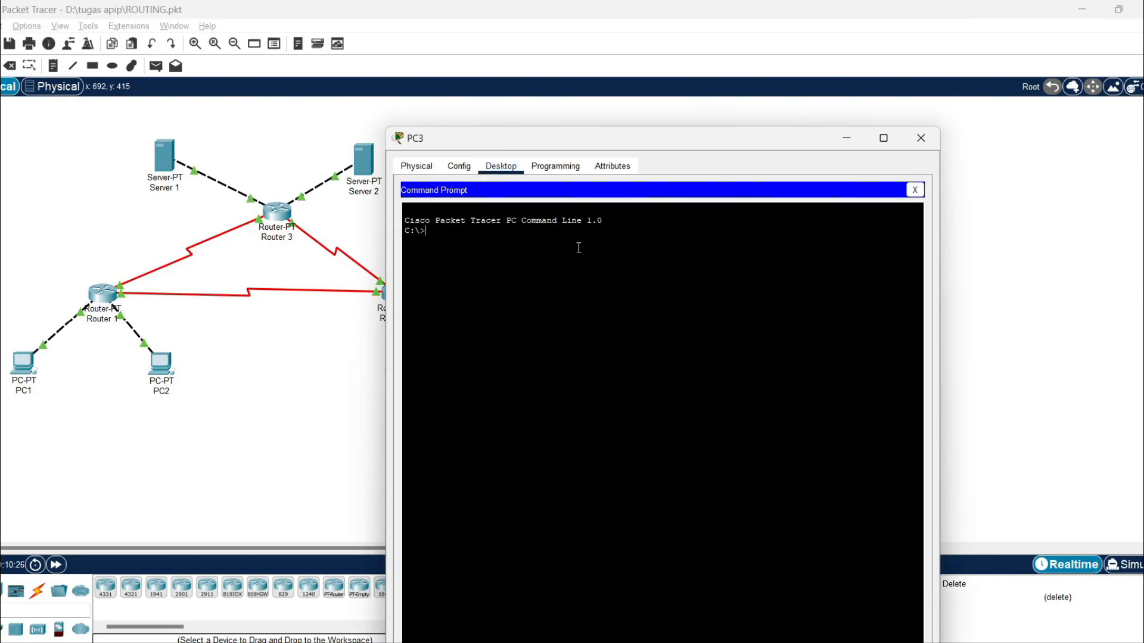
{"action": "left_click_drag", "start_coordinate": [634, 145], "coordinate": [652, 66]}
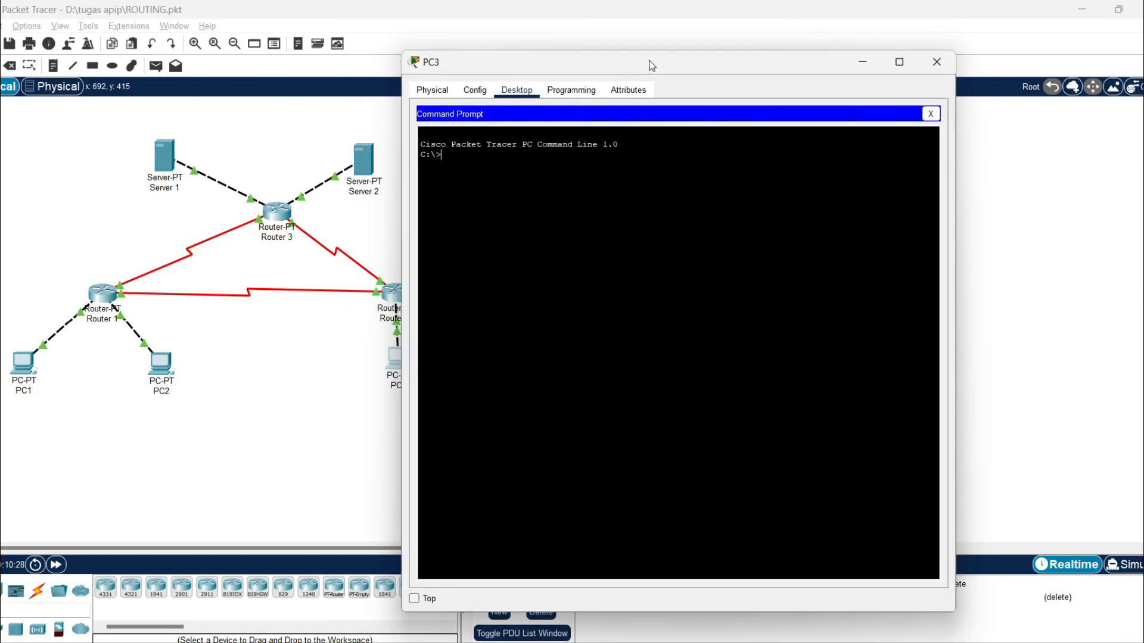
{"action": "type", "text": "tracert 192.168.1.1"}
{"action": "key", "text": "Return"}
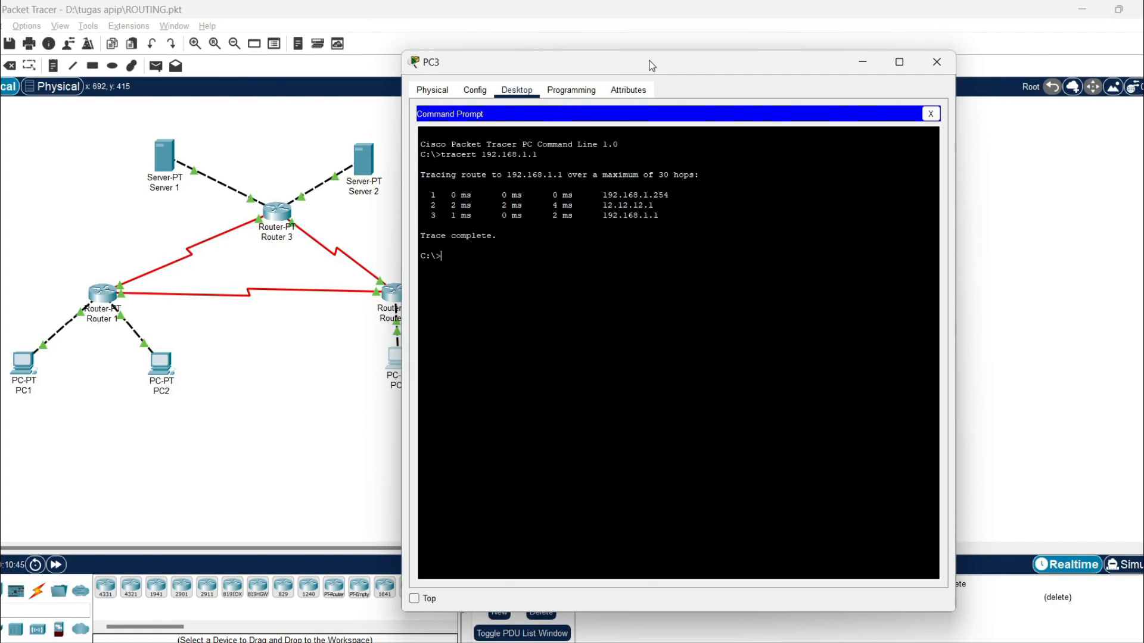
{"action": "type", "text": "tracert 192.168.1.65"}
{"action": "key", "text": "Return"}
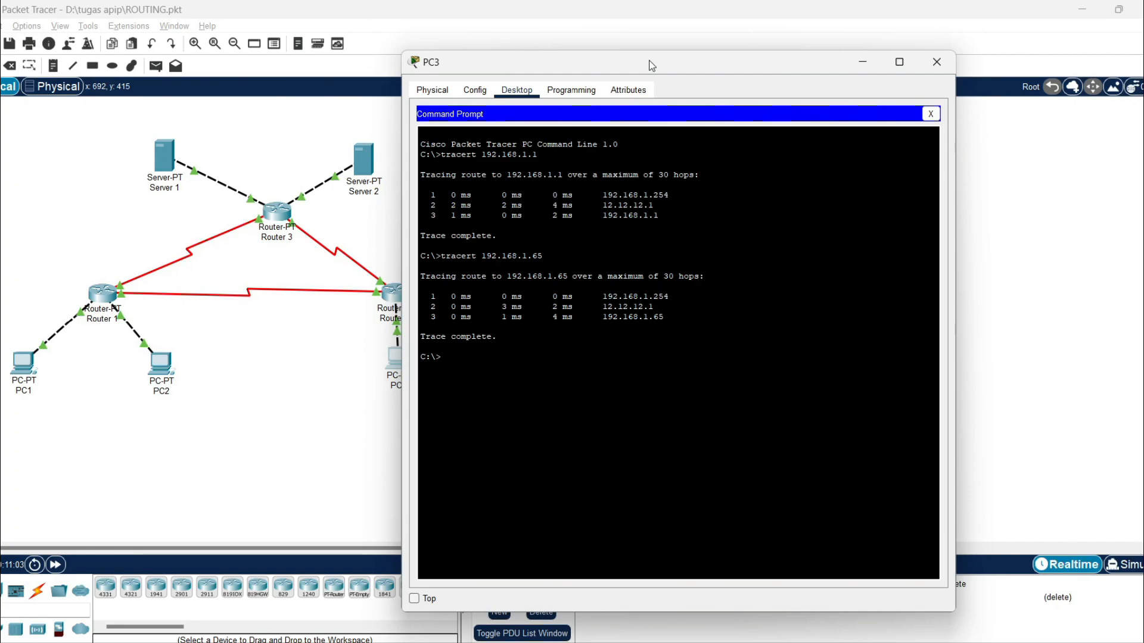
Trace the routes from PC3 to the servers at 33.33.33.1 and 43.43.43.1, and close PC3's window
{"action": "type", "text": "tracert 33.33.33.1"}
{"action": "key", "text": "Return"}
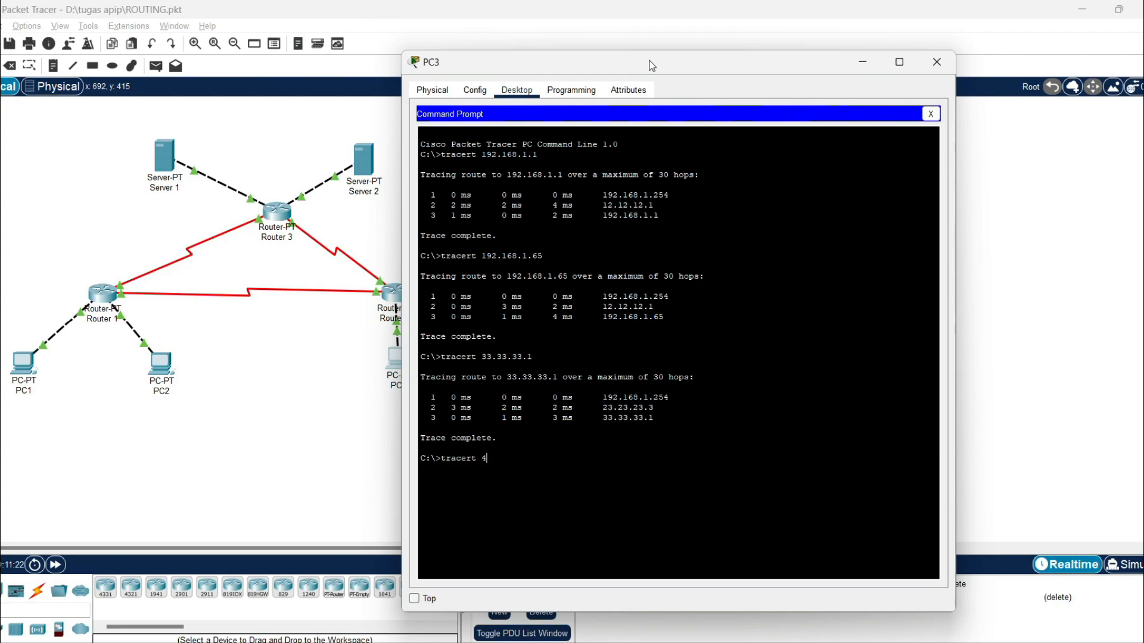
{"action": "type", "text": "43"}
{"action": "type", "text": ".43.1"}
{"action": "key", "text": "Return"}
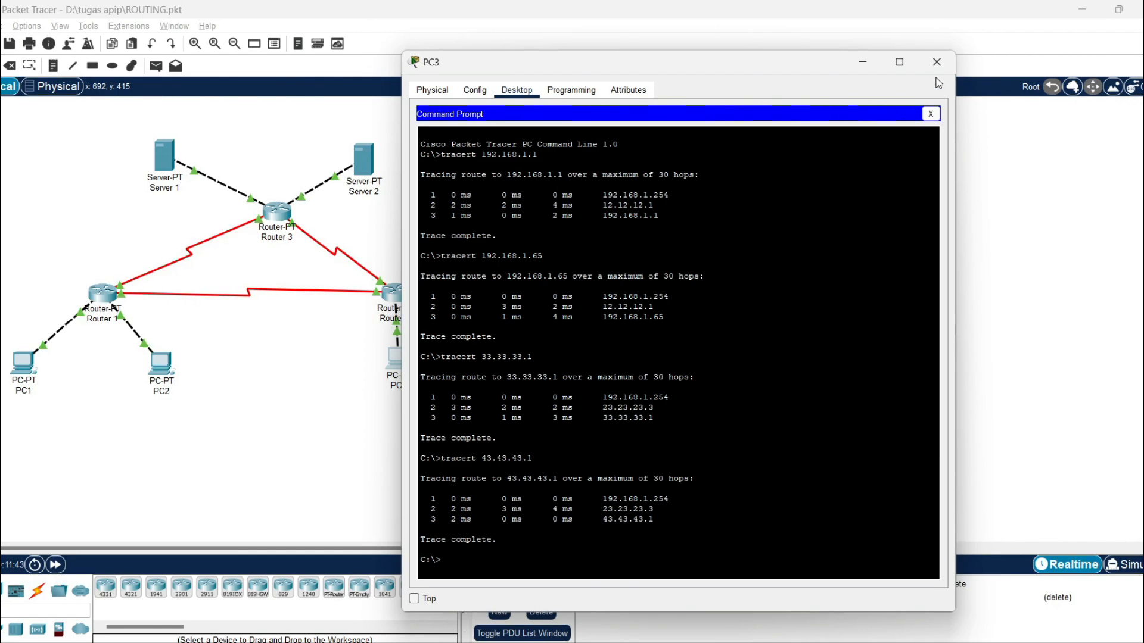
{"action": "left_click", "coordinate": [937, 62]}
Open Server 1's Command Prompt and trace the routes to 43.43.43.1 and 192.168.1.1
{"action": "left_click", "coordinate": [164, 156]}
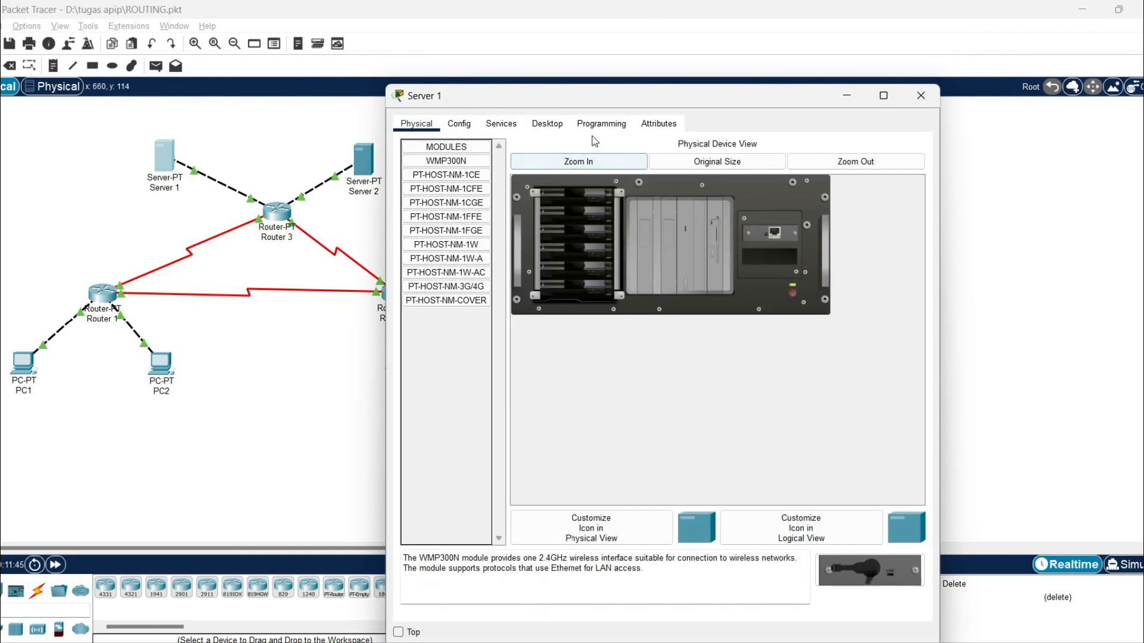
{"action": "left_click", "coordinate": [548, 123]}
{"action": "left_click", "coordinate": [670, 184]}
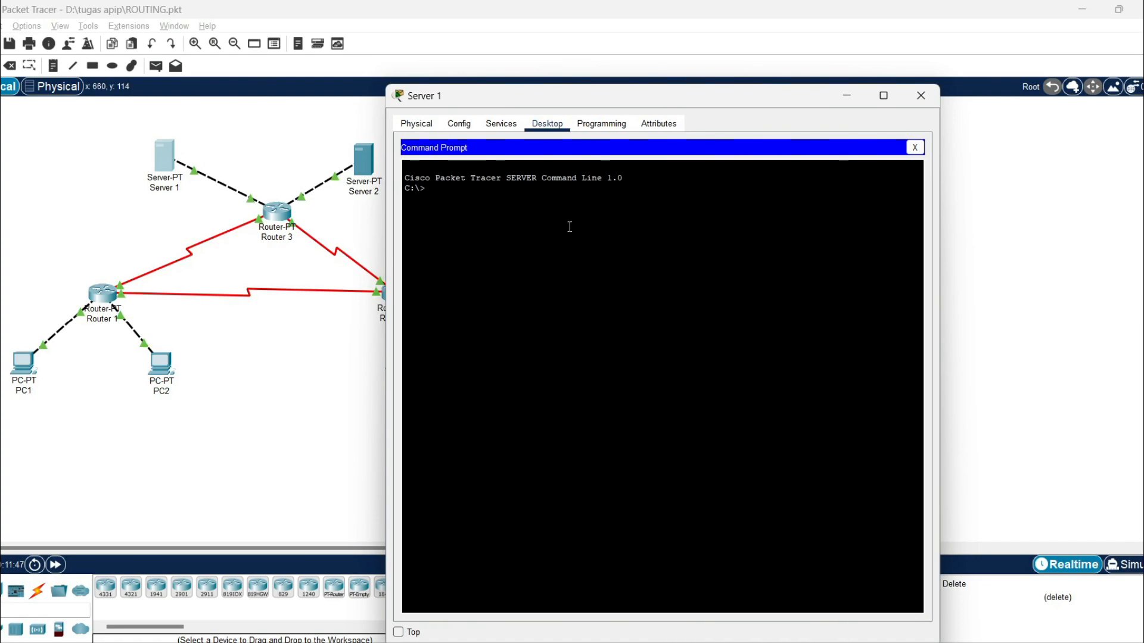
{"action": "type", "text": "tracert 43.43.43.1"}
{"action": "key", "text": "Return"}
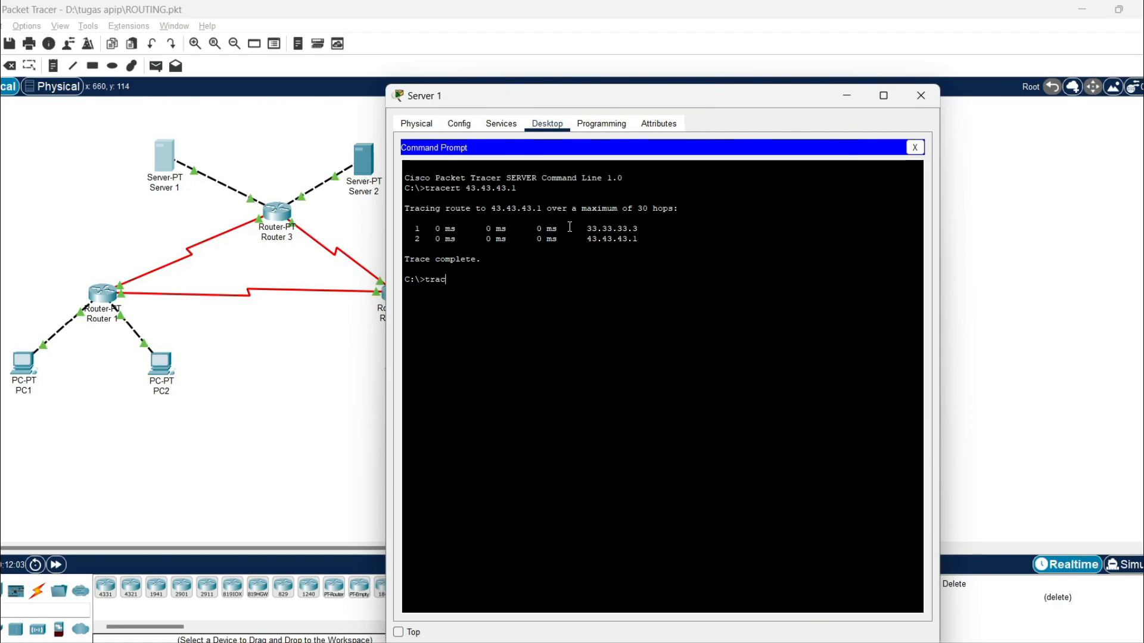
{"action": "type", "text": "92"}
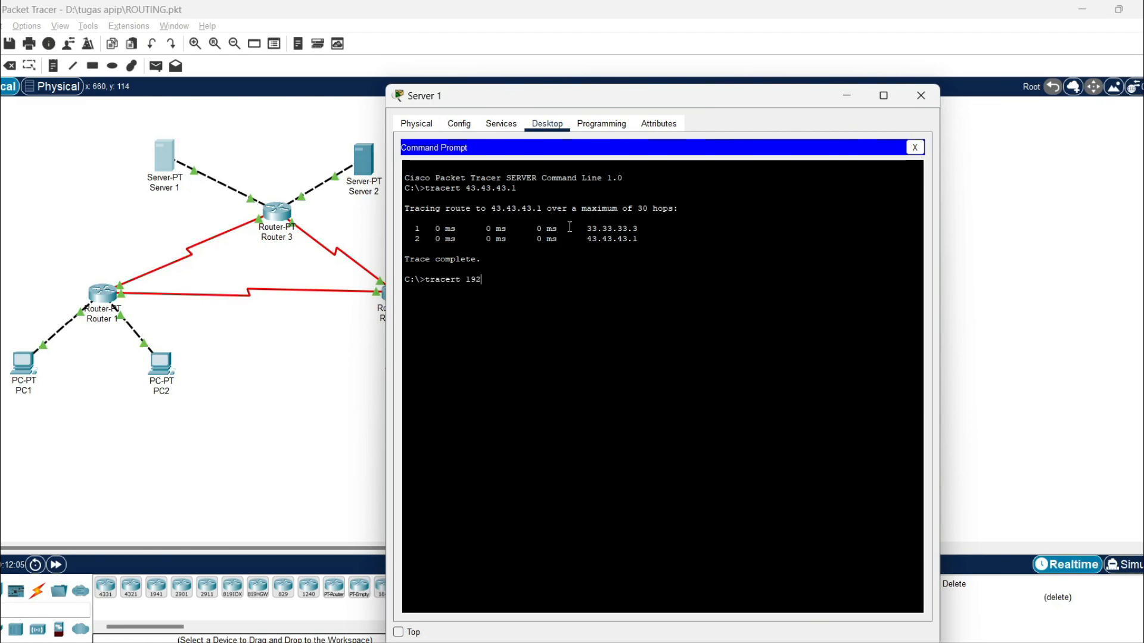
{"action": "type", "text": ".168.1.1"}
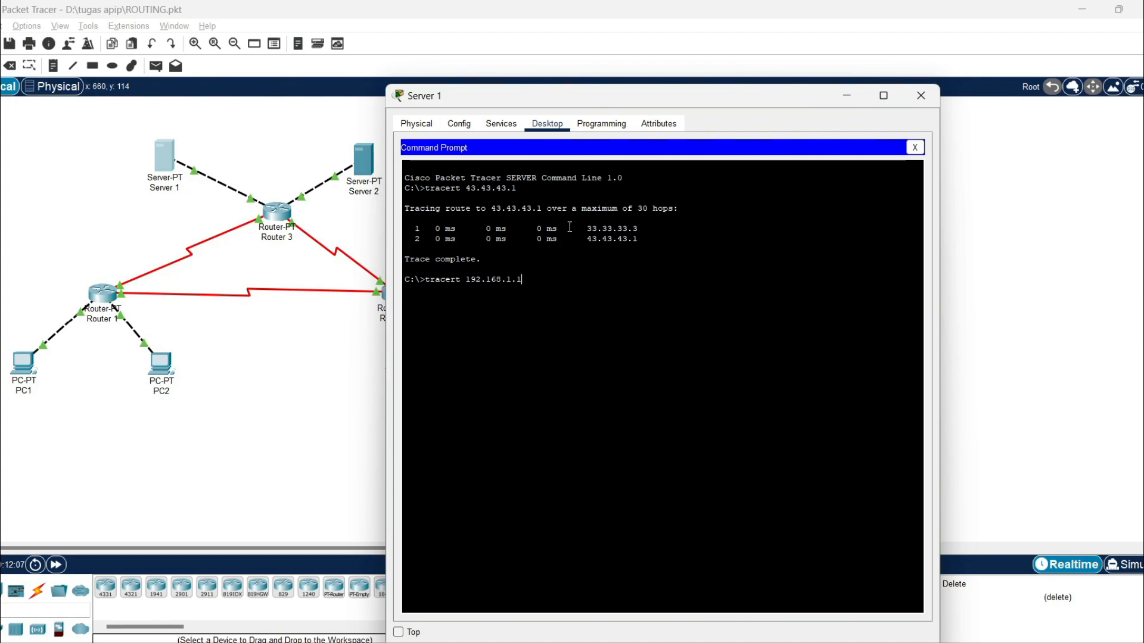
{"action": "key", "text": "Return"}
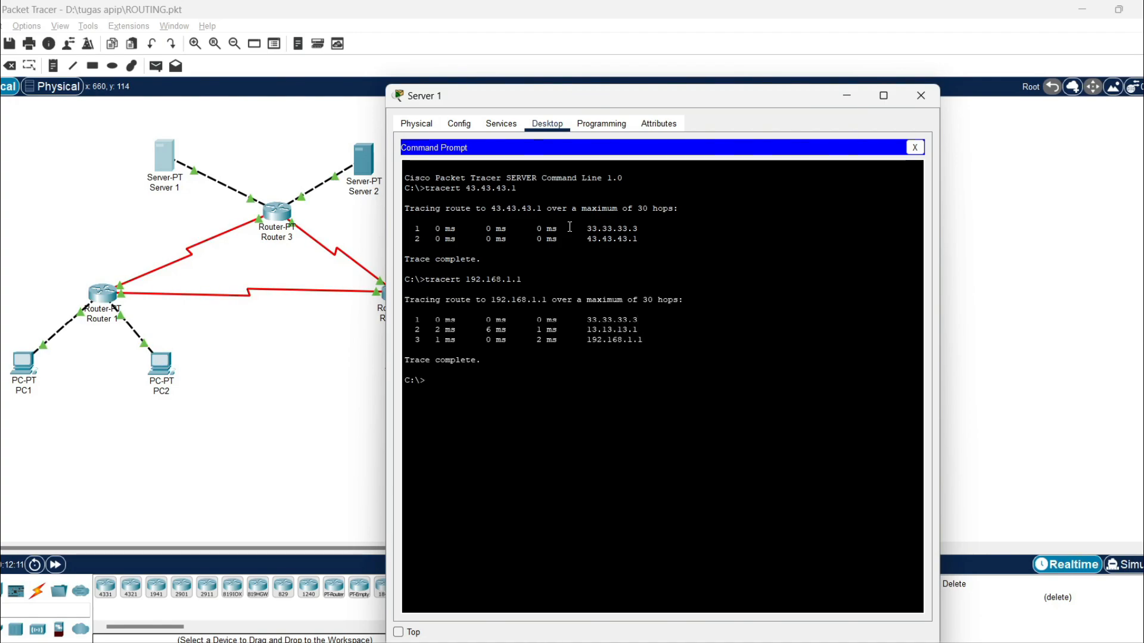
Trace the routes from Server 1 to 192.168.1.65 and 192.168.1.253, and close Server 1's window
{"action": "type", "text": "tracert 192.168.1.65"}
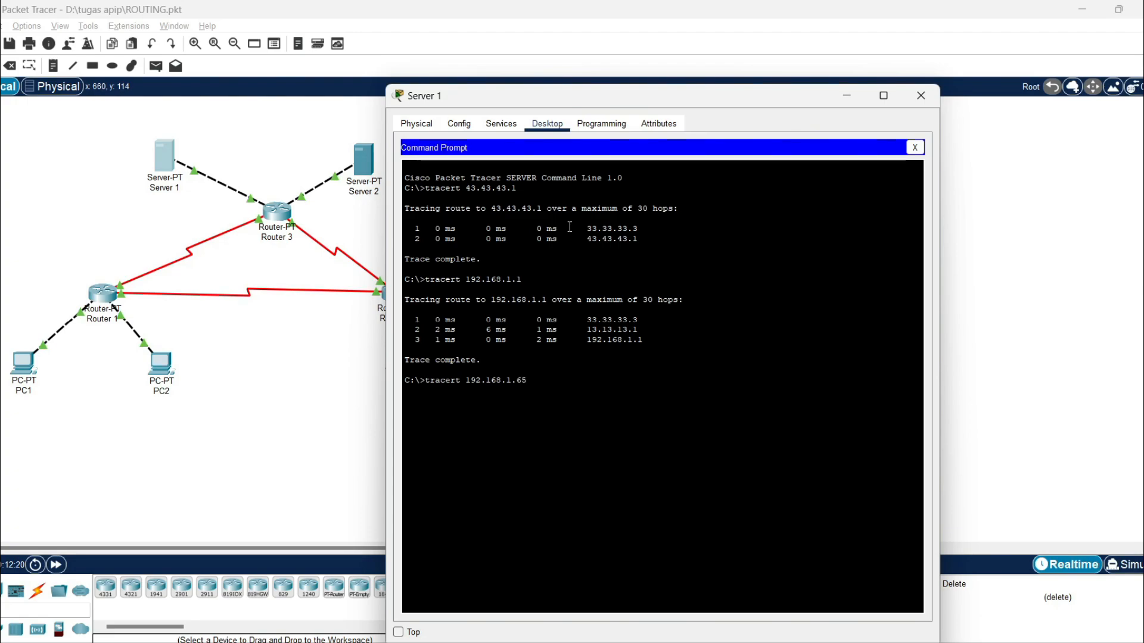
{"action": "key", "text": "Return"}
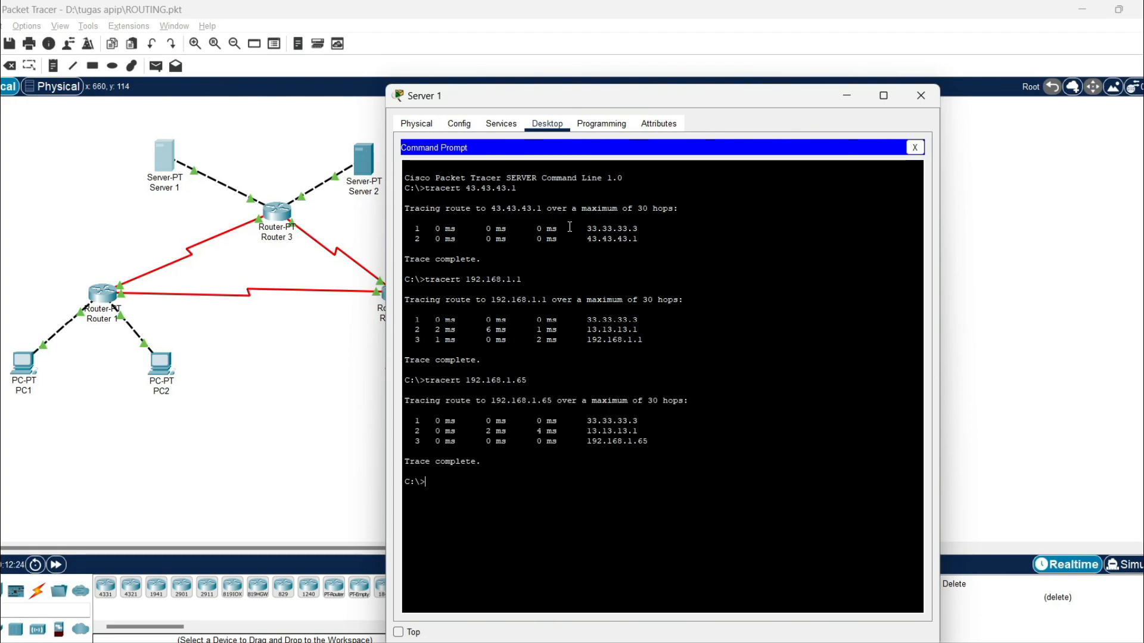
{"action": "type", "text": "tracert 192.168.1.253"}
{"action": "key", "text": "Return"}
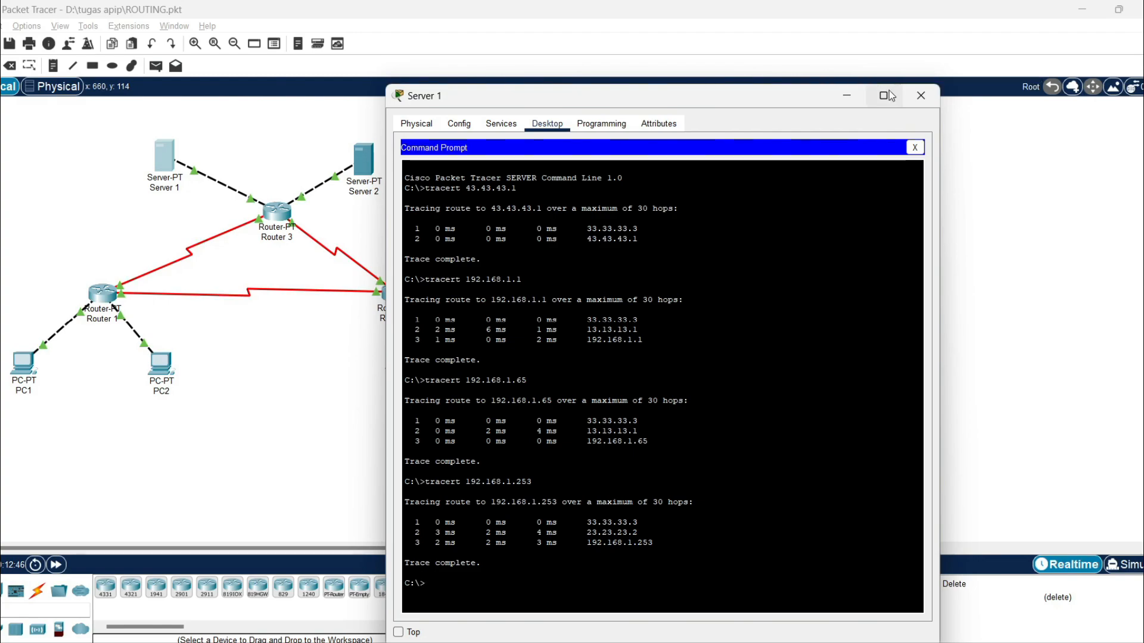
{"action": "left_click", "coordinate": [920, 95]}
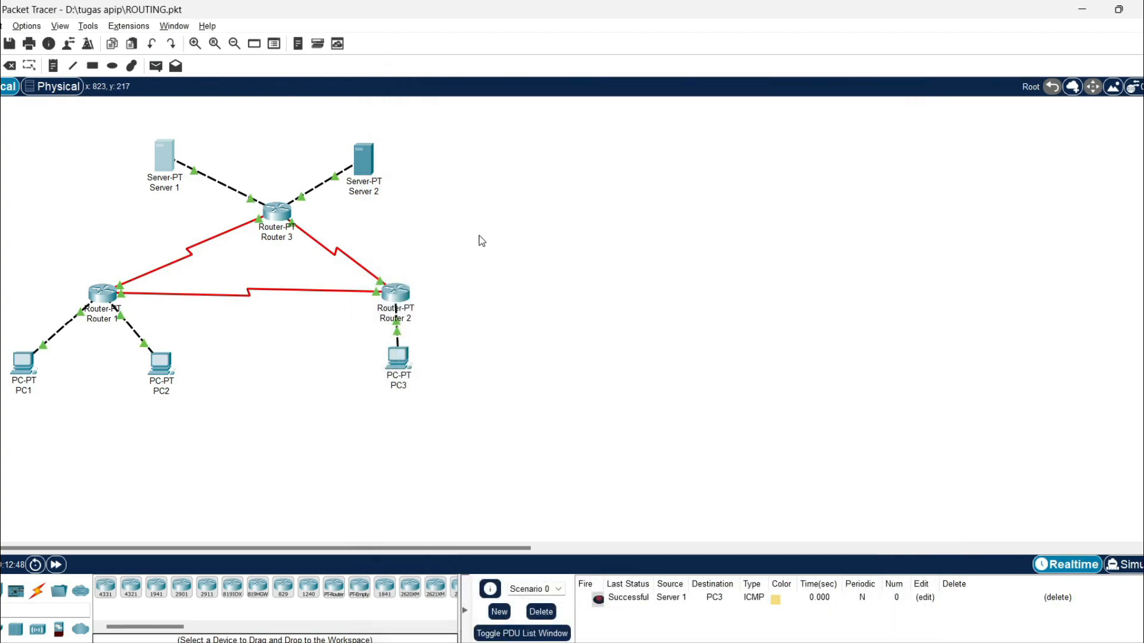
Delete the serial link between Router 1 and Router 3 and leave delete mode
{"action": "left_click", "coordinate": [9, 67]}
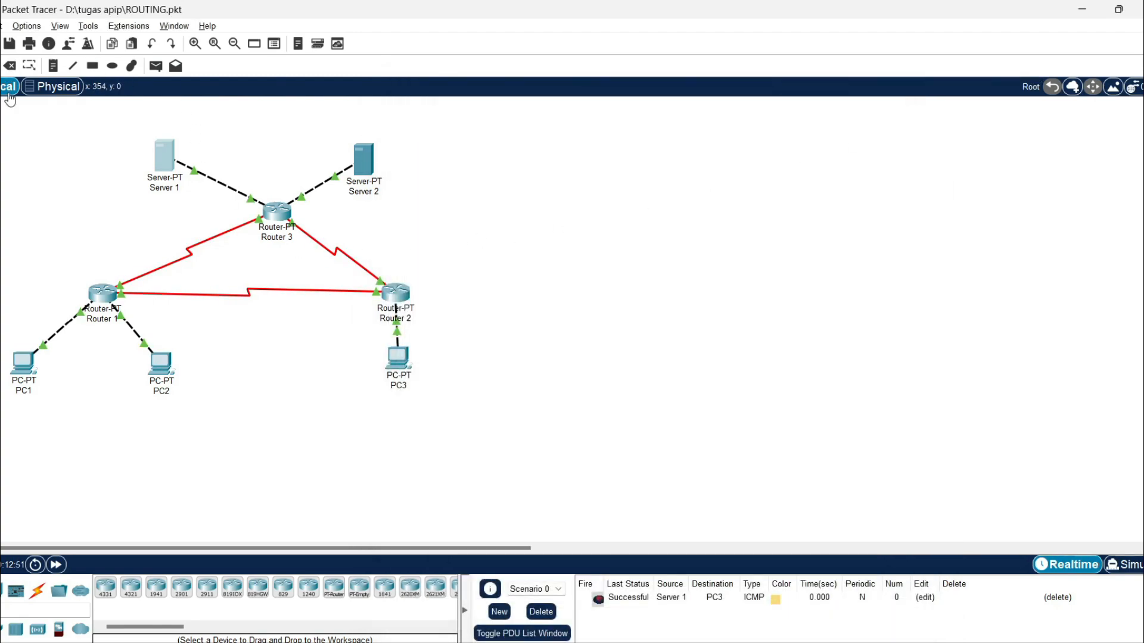
{"action": "left_click", "coordinate": [190, 250]}
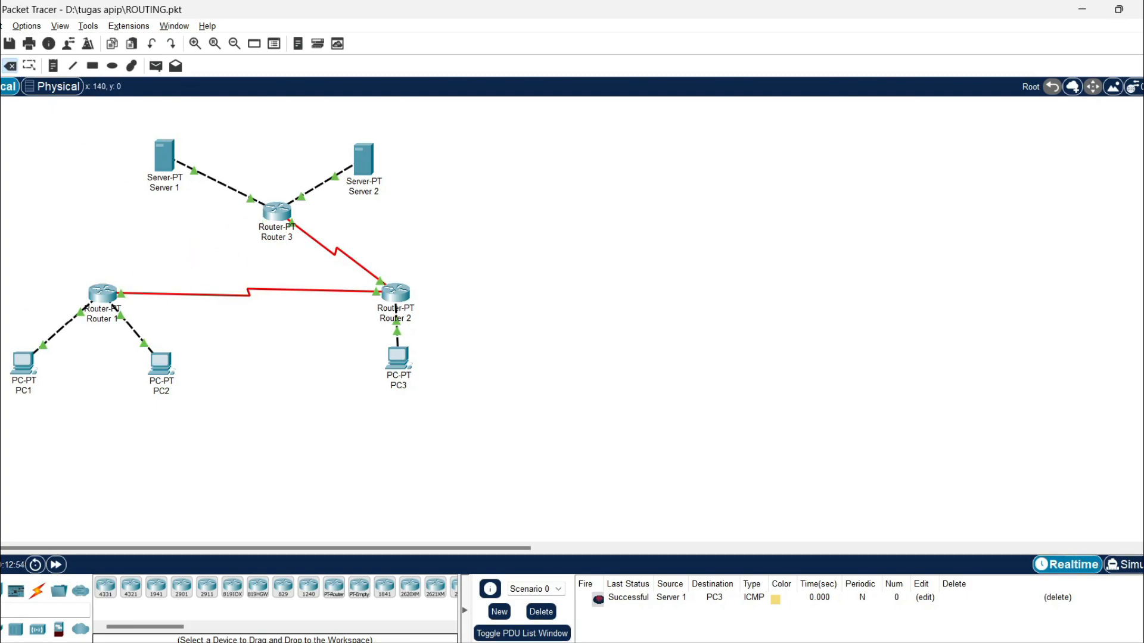
{"action": "key", "text": "Escape"}
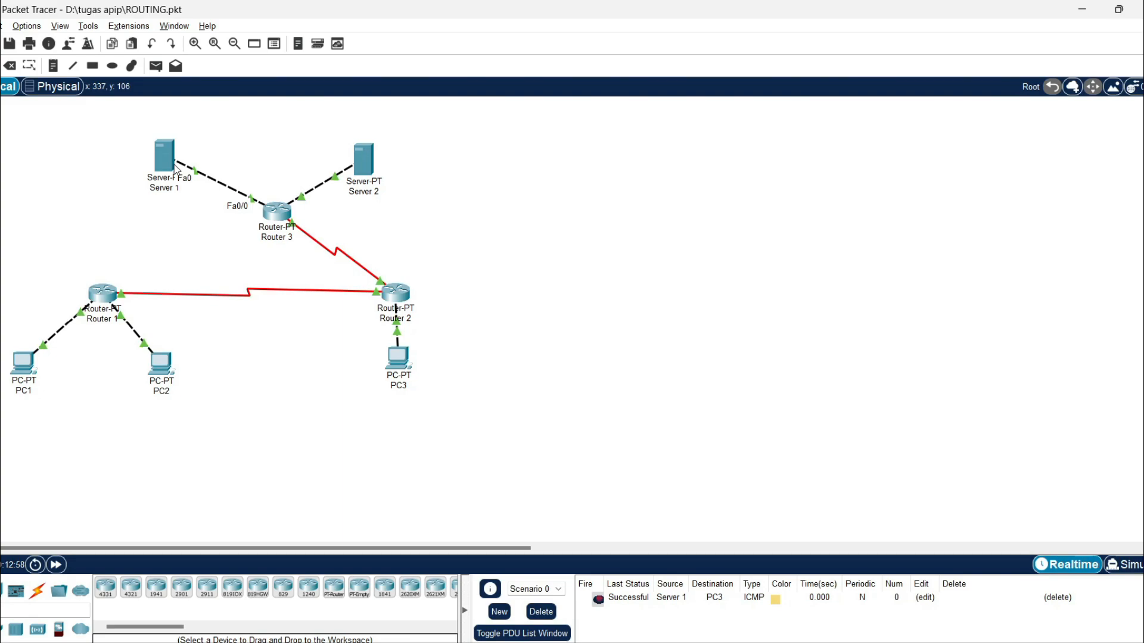
Clear the existing scenario and, in Simulation mode, add a simple PDU from PC1 to PC2
{"action": "left_click", "coordinate": [541, 611]}
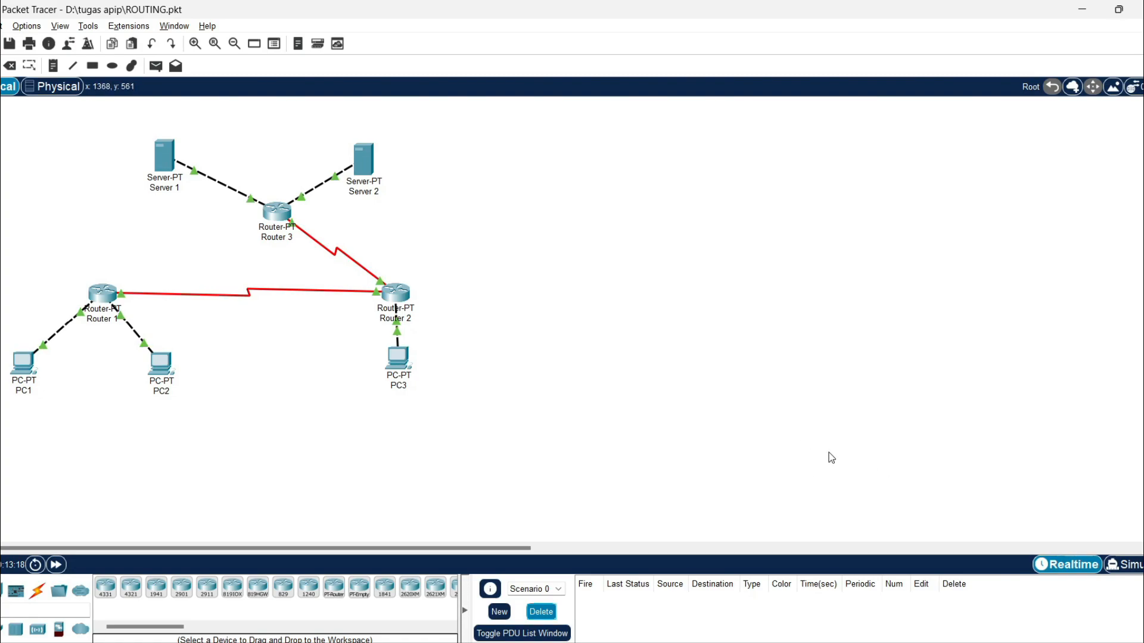
{"action": "left_click", "coordinate": [1123, 564]}
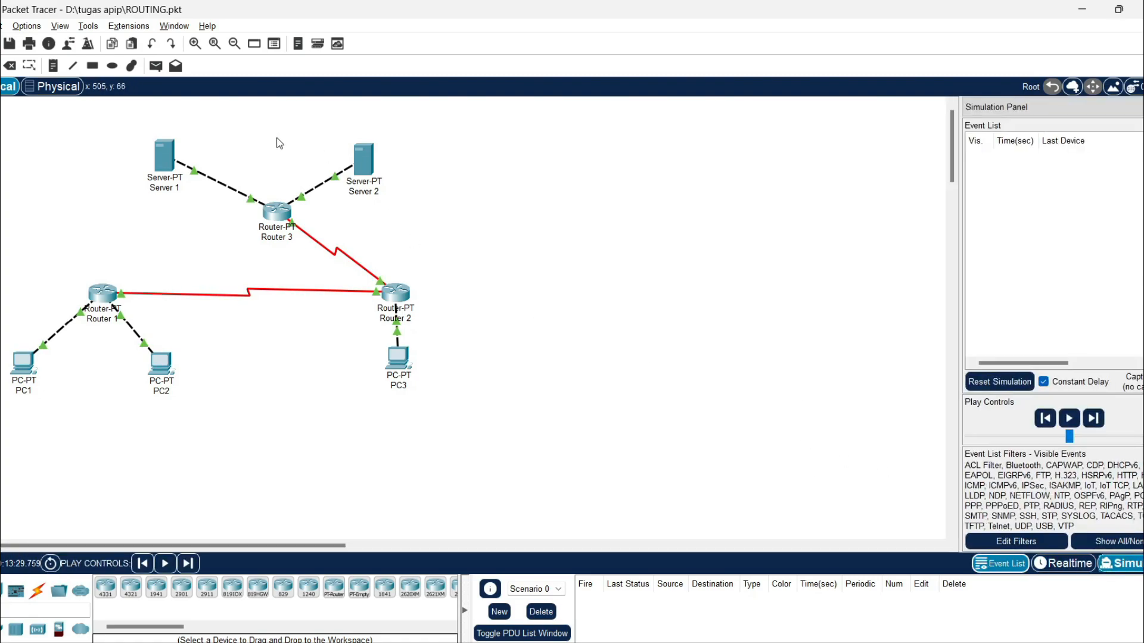
{"action": "left_click", "coordinate": [159, 70]}
{"action": "left_click", "coordinate": [27, 369]}
{"action": "left_click", "coordinate": [162, 364]}
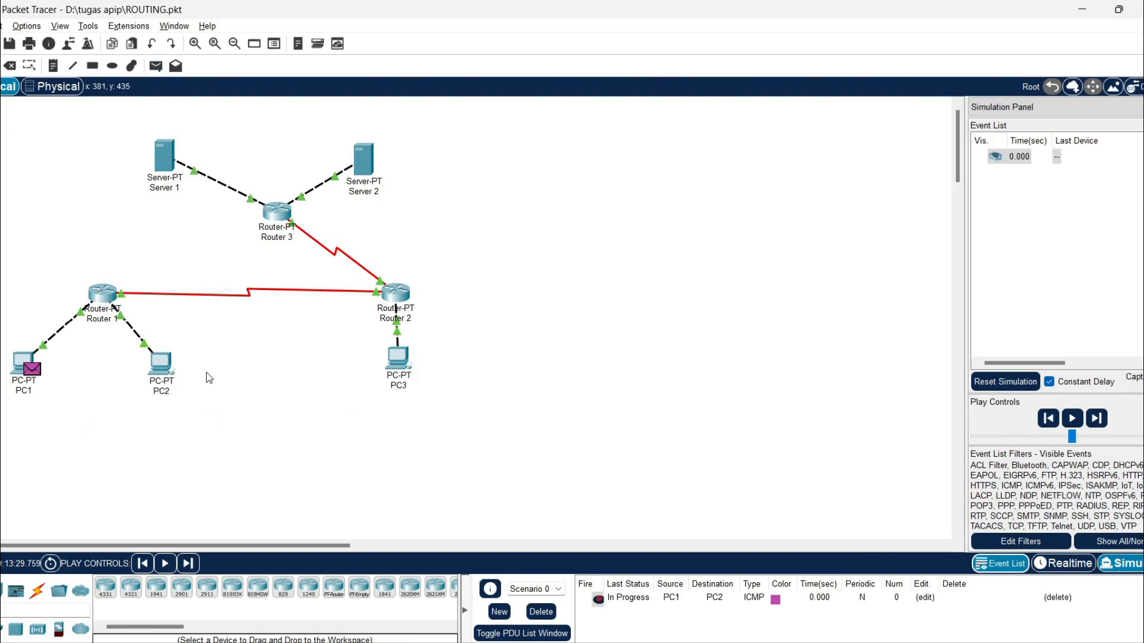
Step the PC1-to-PC2 PDU forward through its round trip and delete the scenario
{"action": "left_click", "coordinate": [1107, 420]}
{"action": "left_click", "coordinate": [1106, 420]}
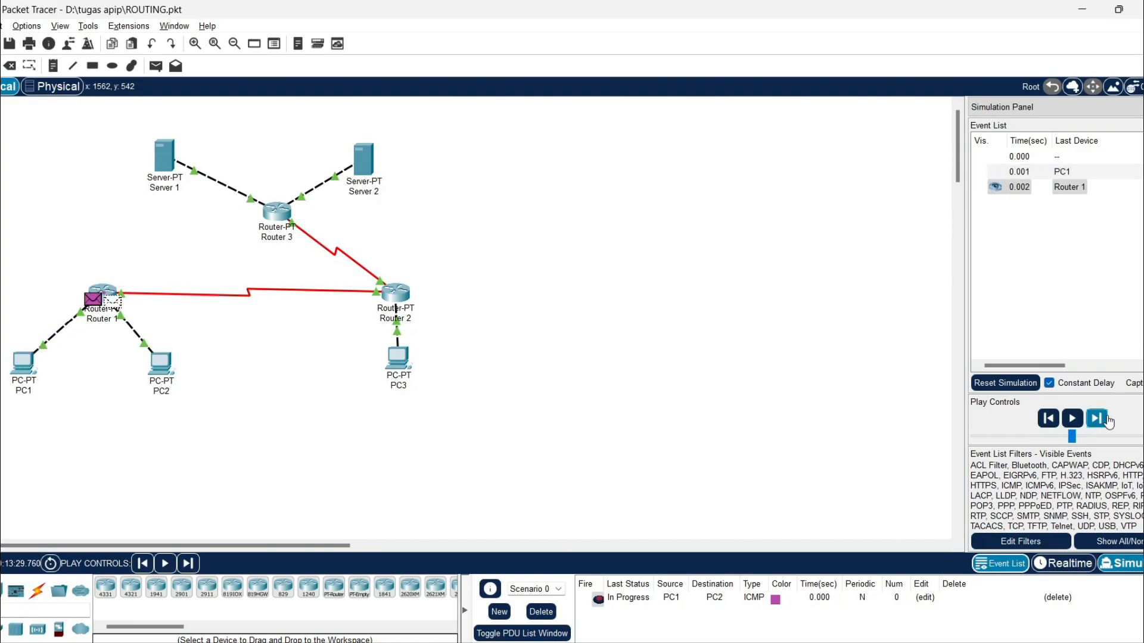
{"action": "left_click", "coordinate": [1106, 419]}
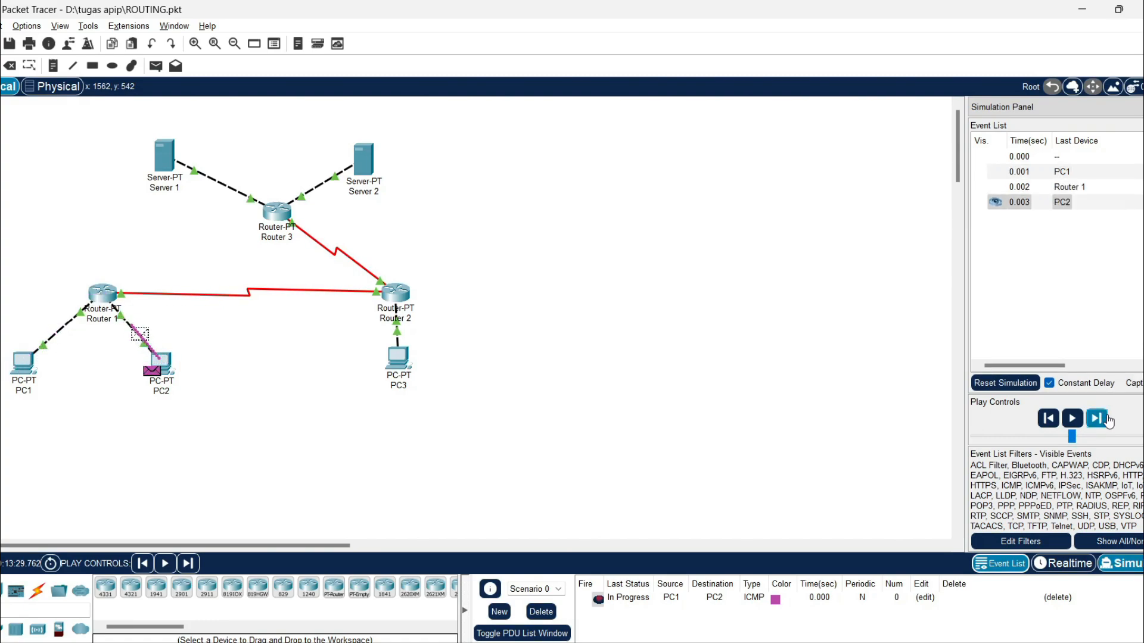
{"action": "left_click", "coordinate": [1107, 419]}
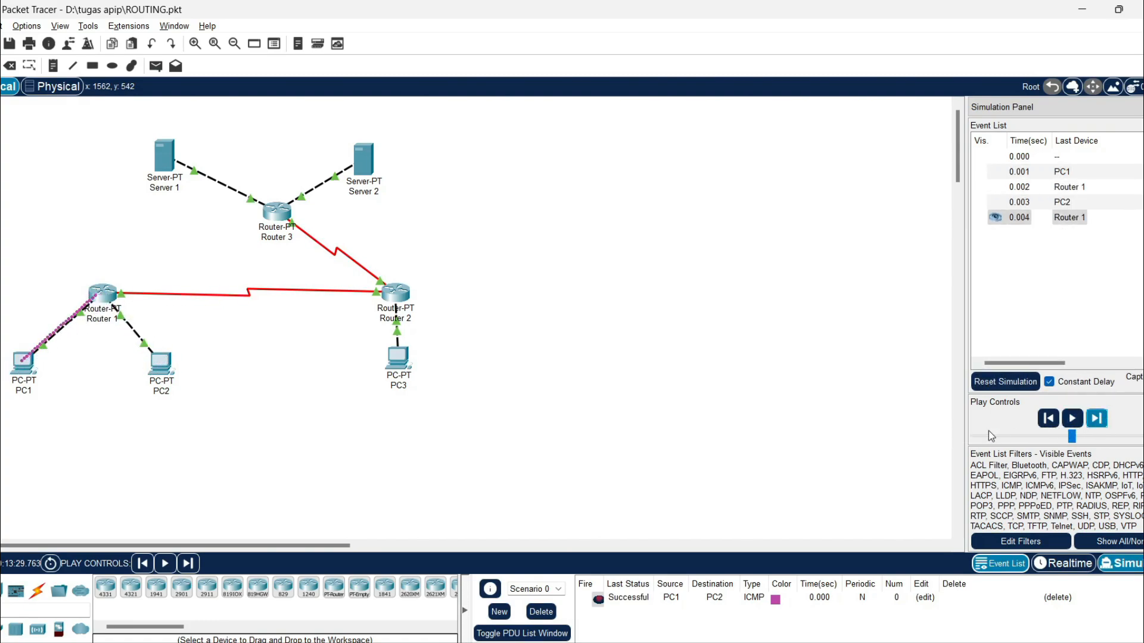
{"action": "left_click", "coordinate": [541, 612]}
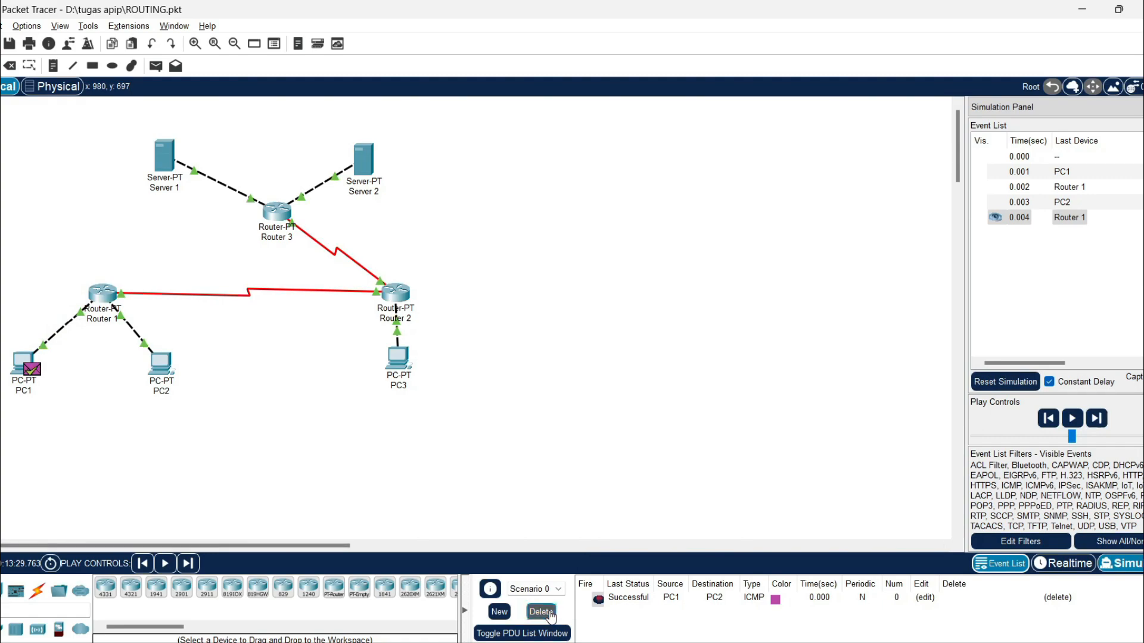
Test PC1 to PC3 with a simple PDU advanced event by event, and delete the scenario
{"action": "left_click", "coordinate": [156, 65]}
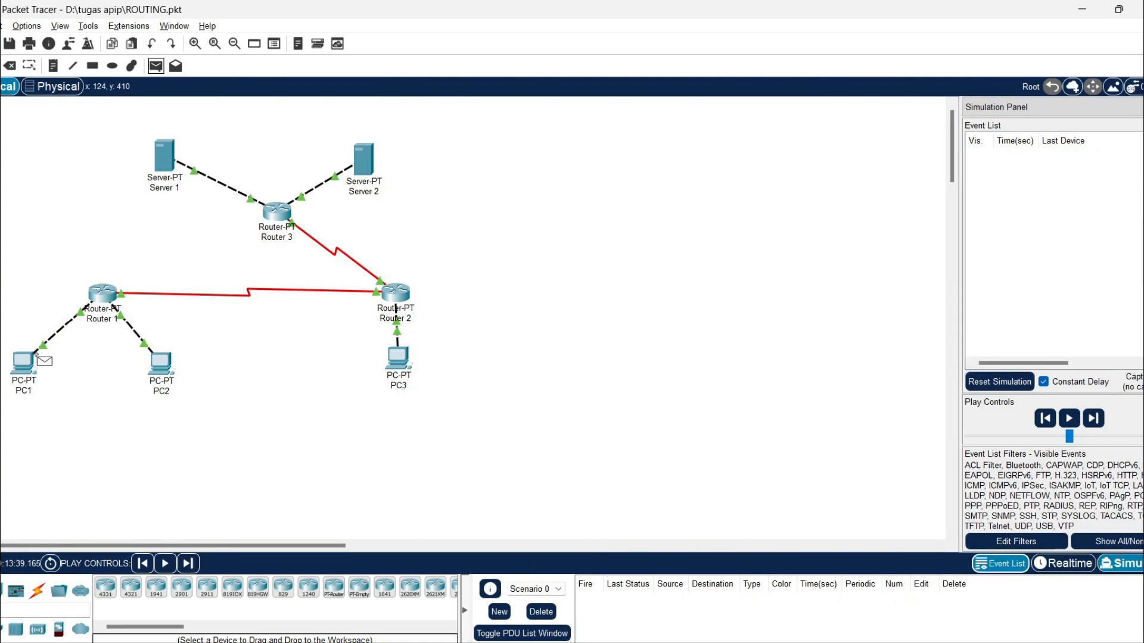
{"action": "left_click", "coordinate": [25, 364]}
{"action": "left_click", "coordinate": [398, 358]}
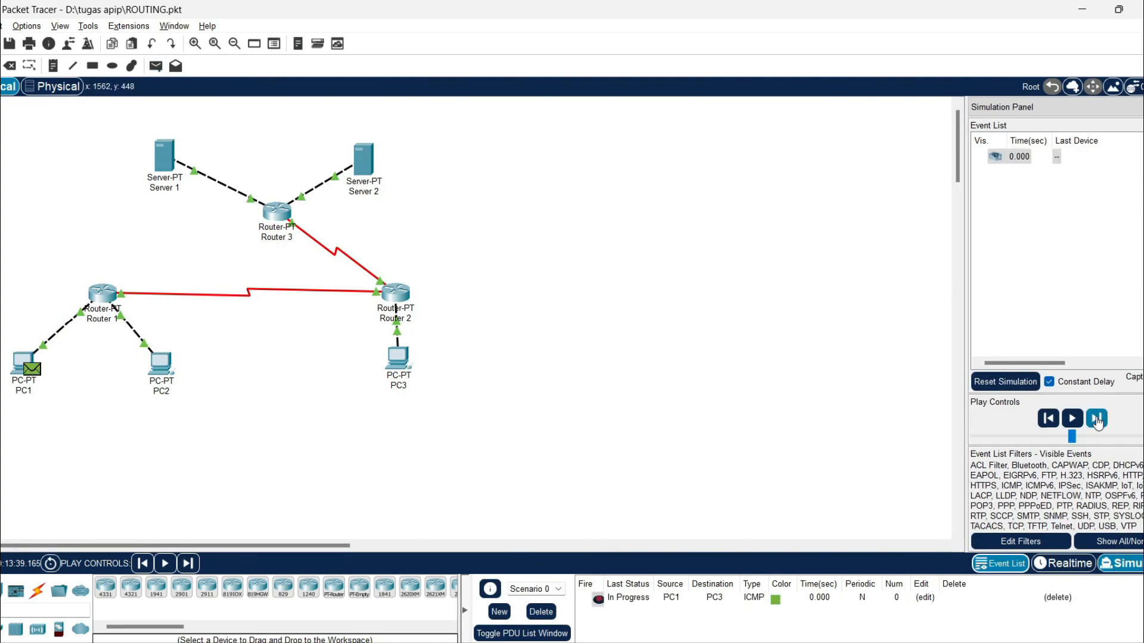
{"action": "left_click", "coordinate": [1097, 419]}
{"action": "left_click", "coordinate": [1097, 418]}
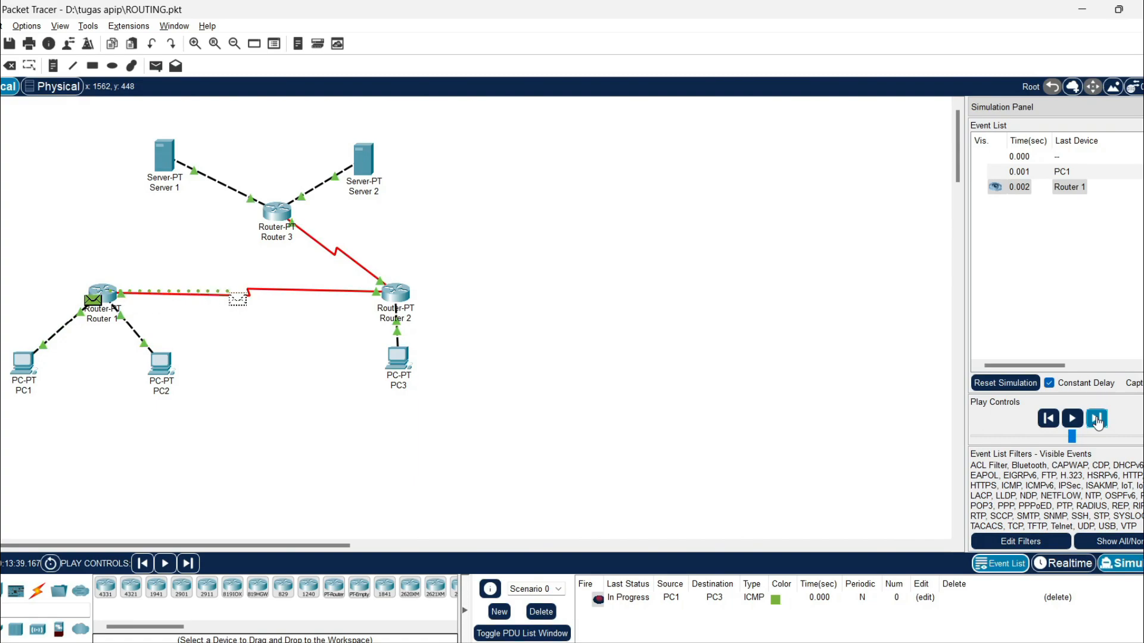
{"action": "left_click", "coordinate": [1096, 418]}
{"action": "left_click", "coordinate": [1096, 419]}
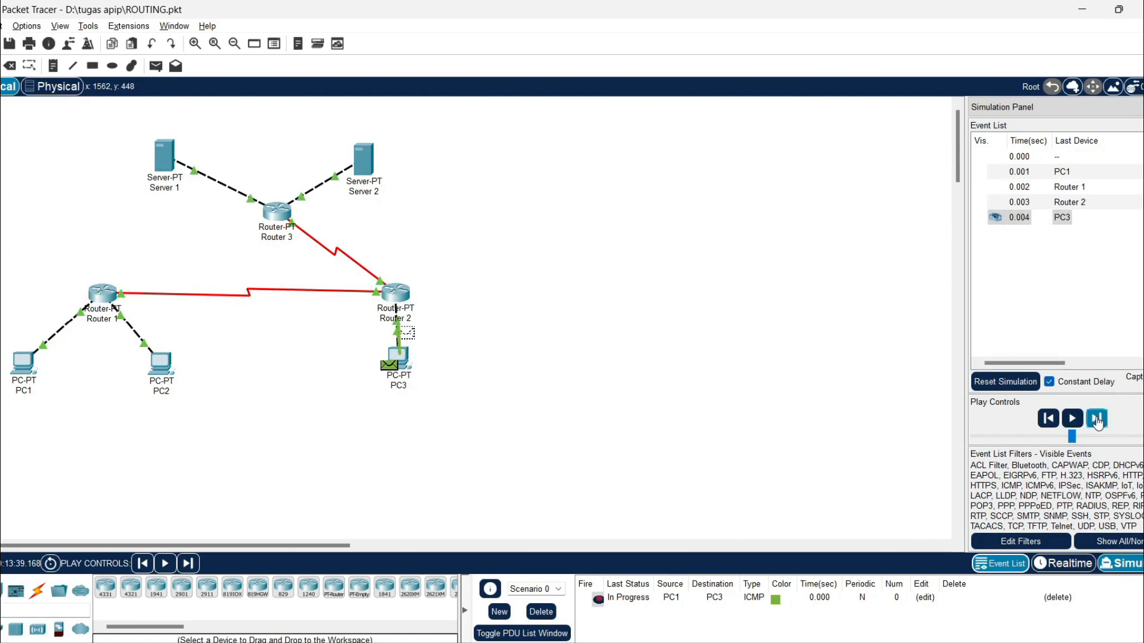
{"action": "left_click", "coordinate": [1096, 419]}
{"action": "left_click", "coordinate": [1096, 419]}
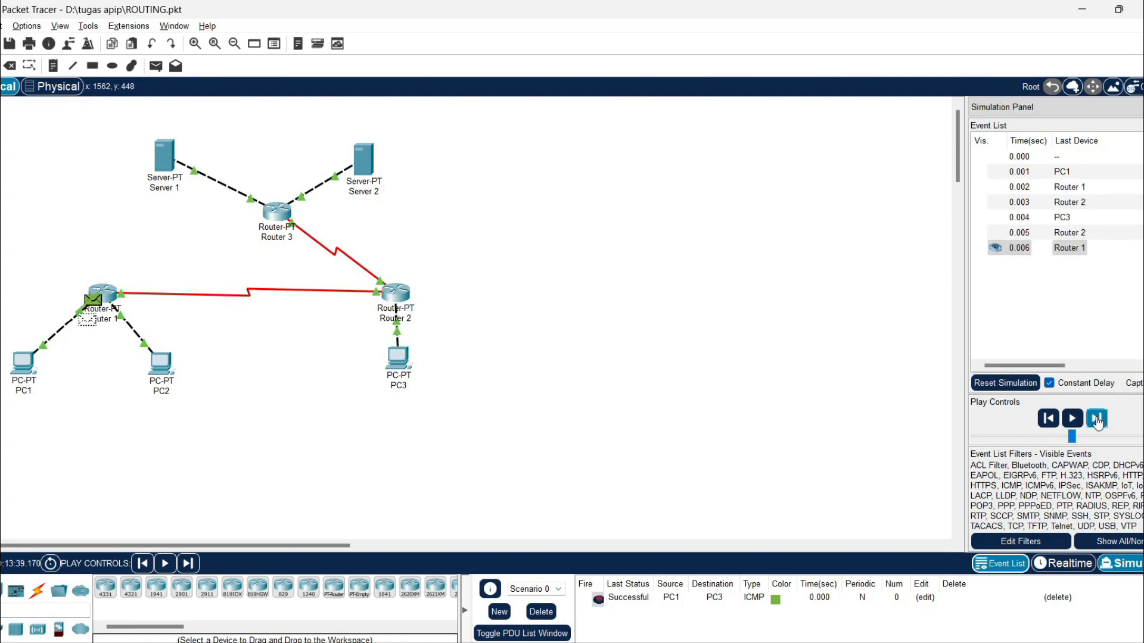
{"action": "left_click", "coordinate": [541, 612]}
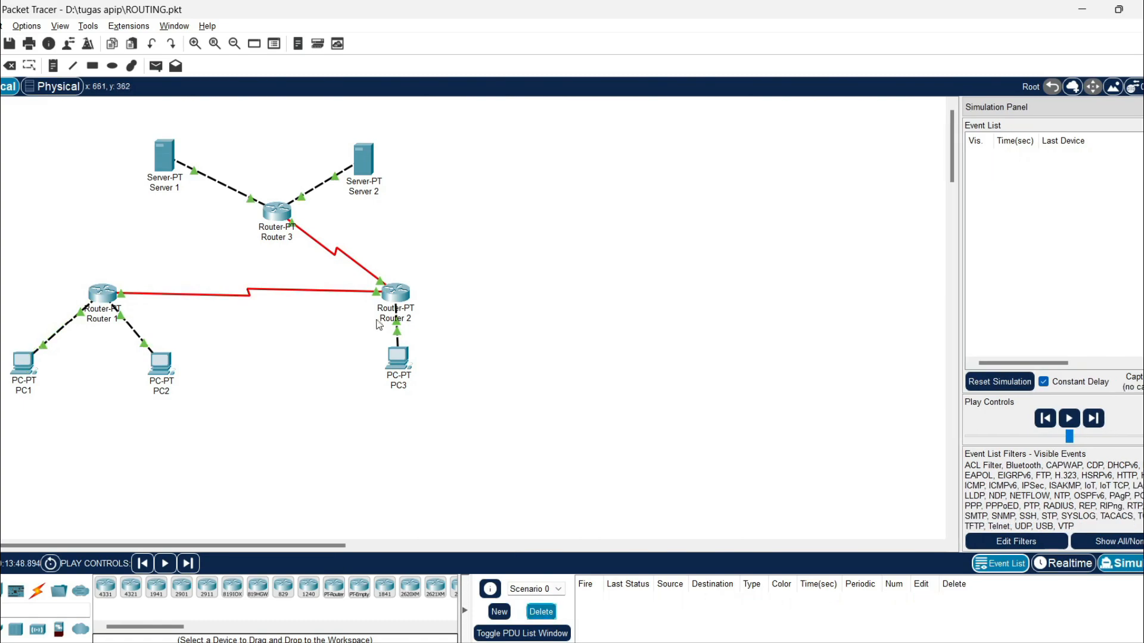
Test PC1 to Server 1 with a simple PDU advanced event by event through its round trip, and delete the scenario
{"action": "left_click", "coordinate": [157, 66]}
{"action": "left_click", "coordinate": [30, 362]}
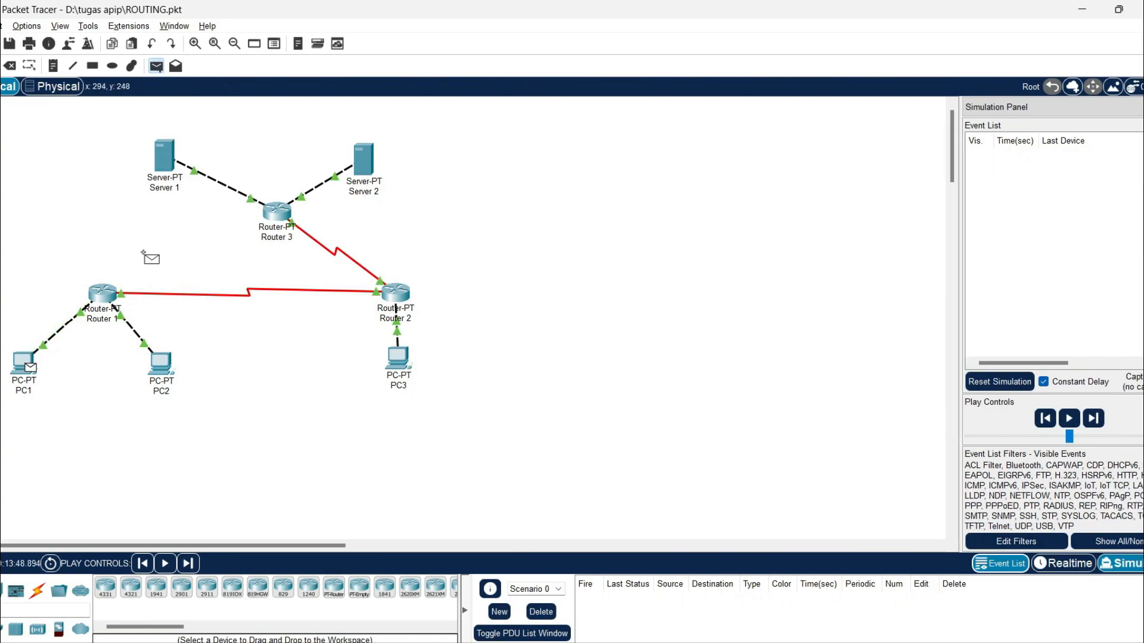
{"action": "left_click", "coordinate": [167, 152]}
{"action": "left_click", "coordinate": [1096, 419]}
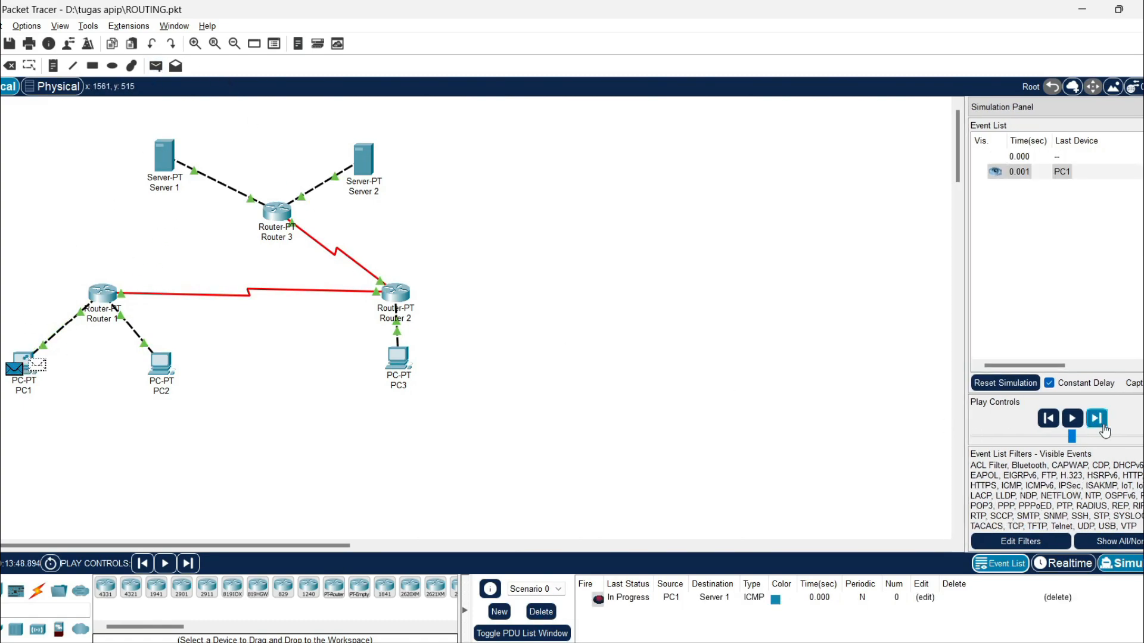
{"action": "left_click", "coordinate": [1103, 425]}
{"action": "left_click", "coordinate": [1102, 426]}
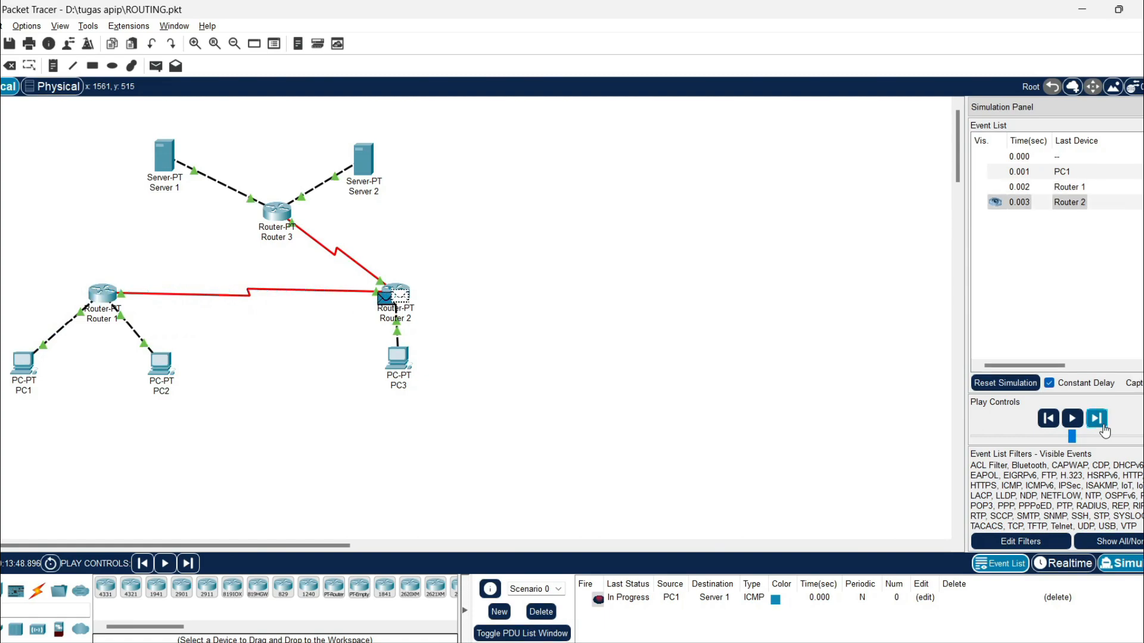
{"action": "left_click", "coordinate": [1103, 426]}
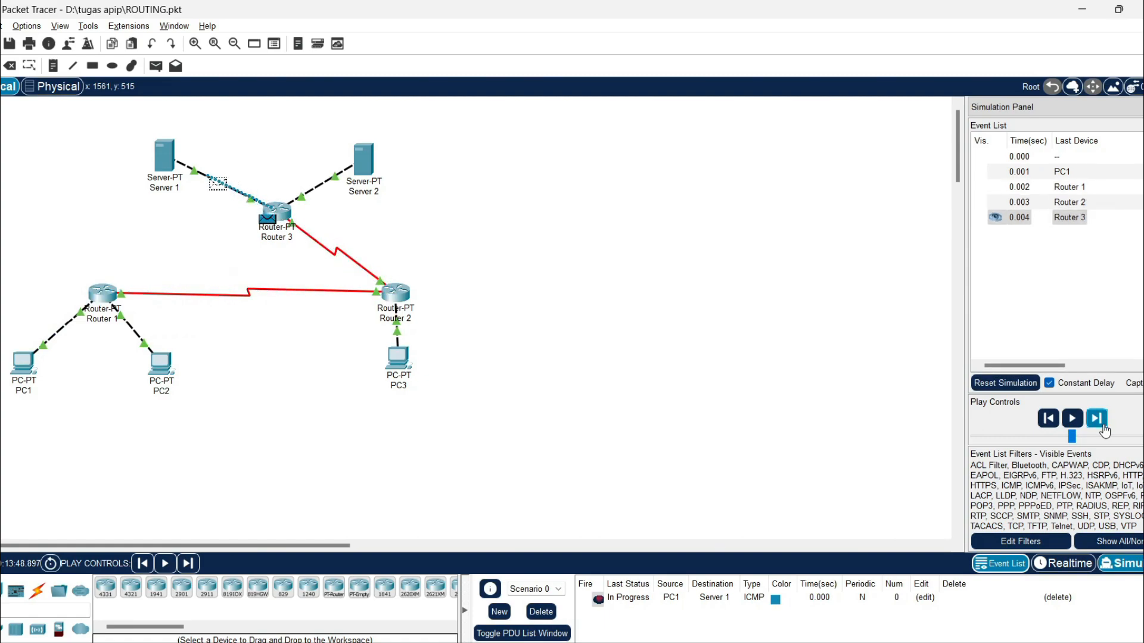
{"action": "left_click", "coordinate": [1102, 426]}
{"action": "left_click", "coordinate": [1103, 426]}
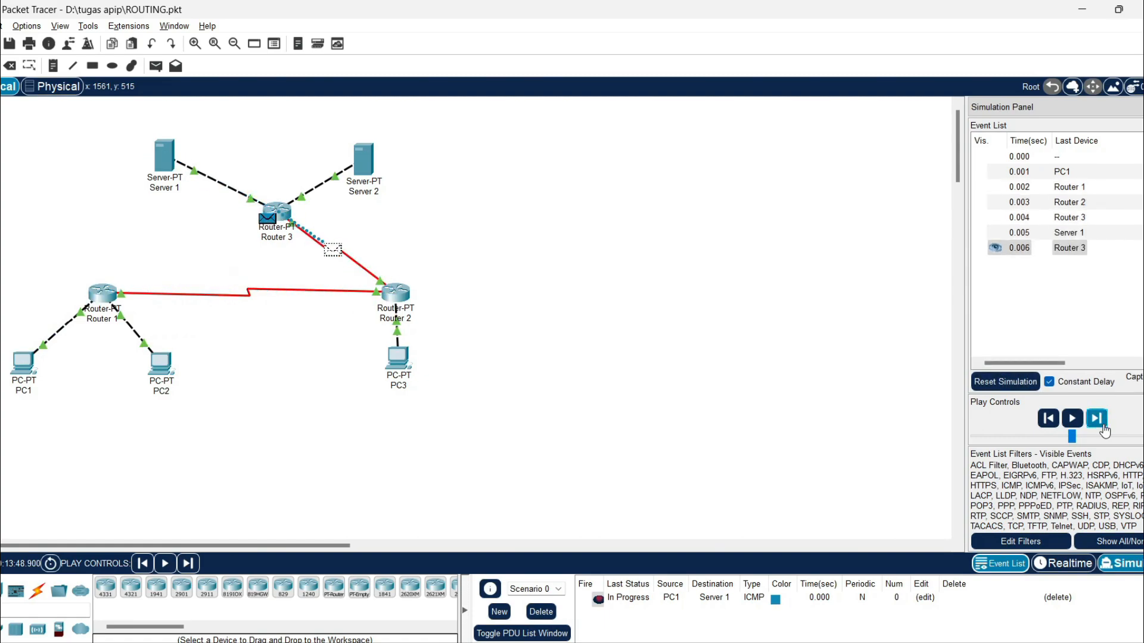
{"action": "left_click", "coordinate": [1103, 427]}
{"action": "left_click", "coordinate": [1103, 427]}
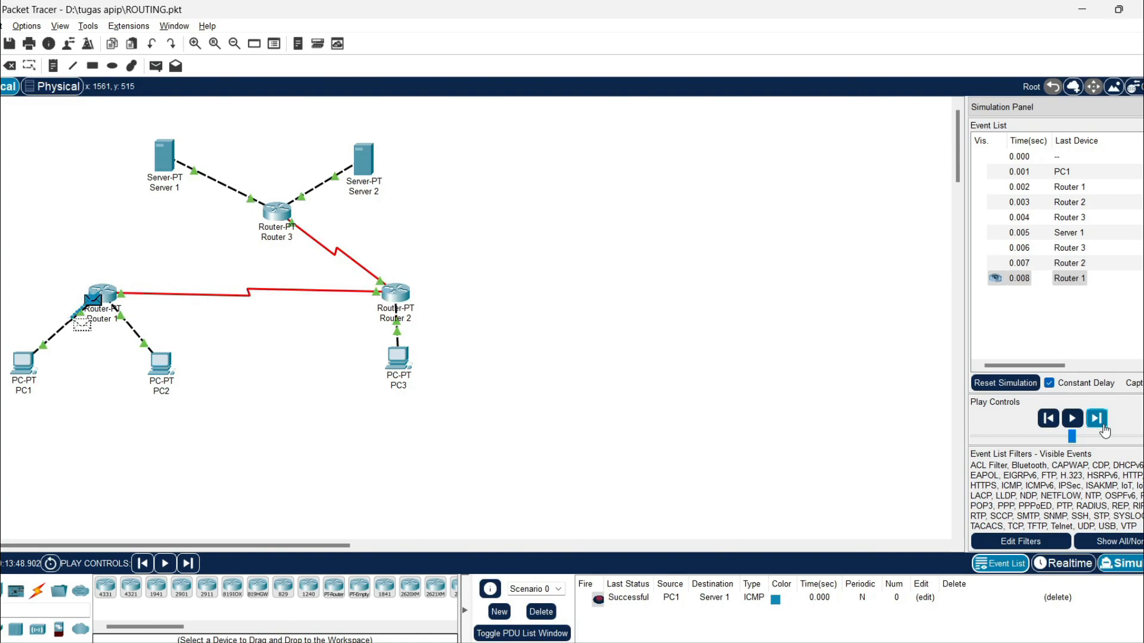
{"action": "left_click", "coordinate": [540, 612]}
Test PC1 to Server 2 with a simple PDU advanced event by event through its round trip, and delete the scenario
{"action": "left_click", "coordinate": [156, 65]}
{"action": "left_click", "coordinate": [27, 363]}
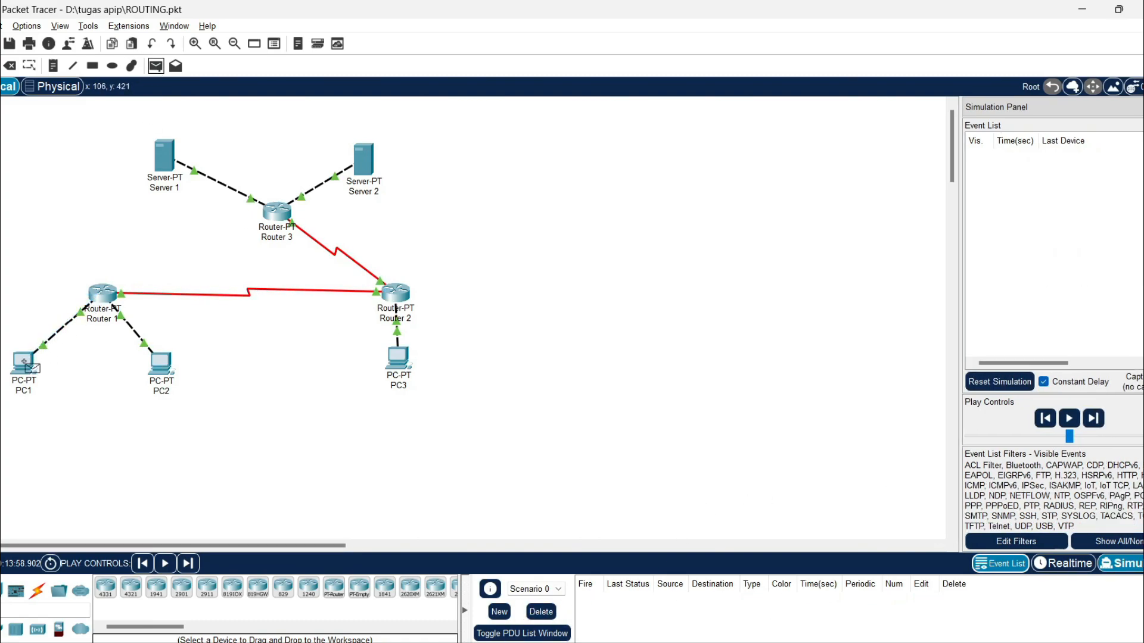
{"action": "left_click", "coordinate": [363, 160]}
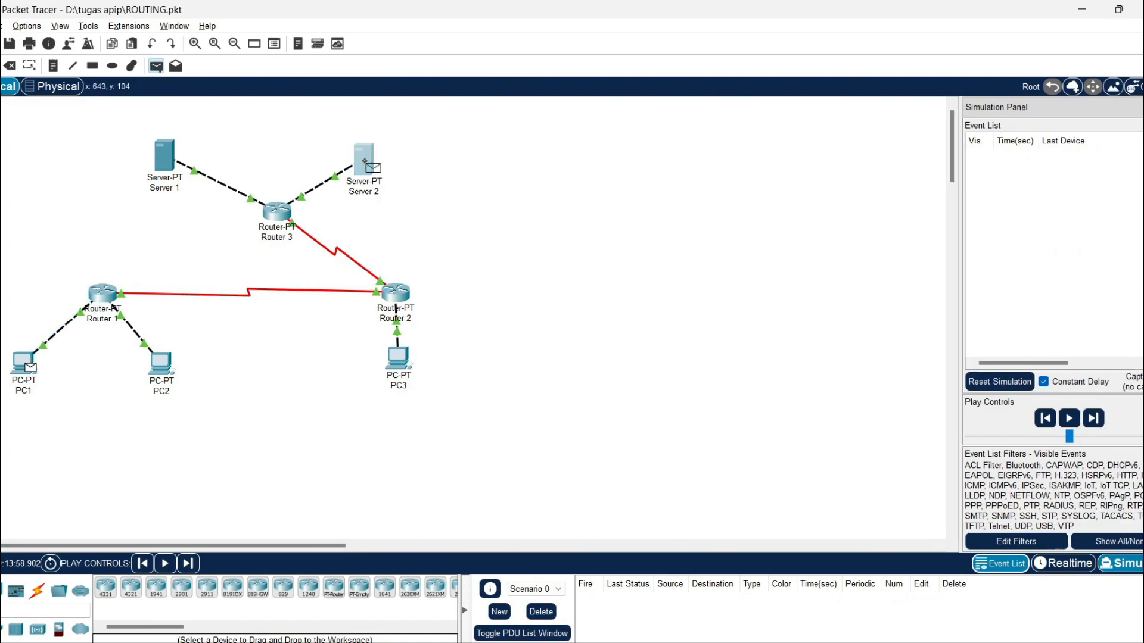
{"action": "left_click", "coordinate": [1098, 418]}
{"action": "left_click", "coordinate": [1097, 419]}
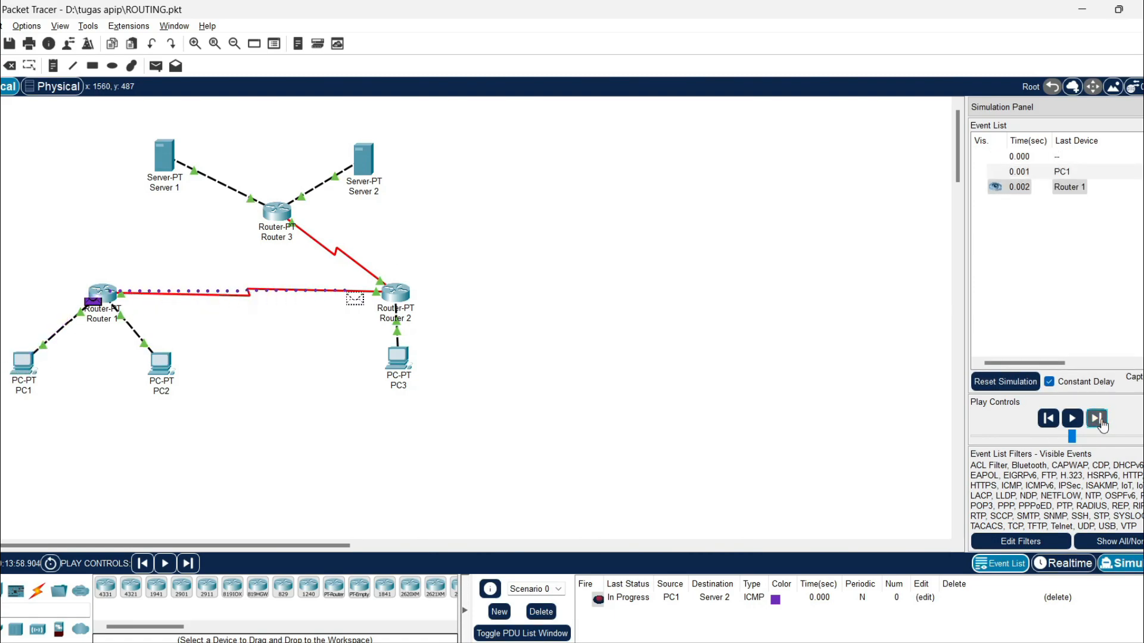
{"action": "left_click", "coordinate": [1098, 419]}
{"action": "left_click", "coordinate": [1097, 419]}
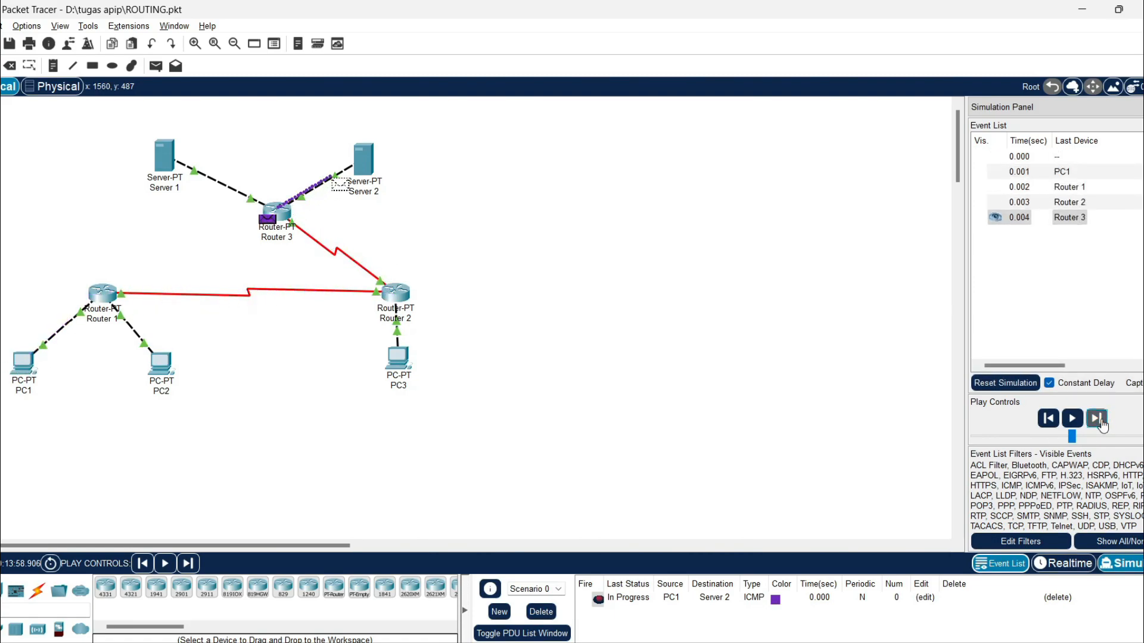
{"action": "left_click", "coordinate": [1098, 419]}
{"action": "left_click", "coordinate": [1097, 419]}
{"action": "left_click", "coordinate": [1097, 419]}
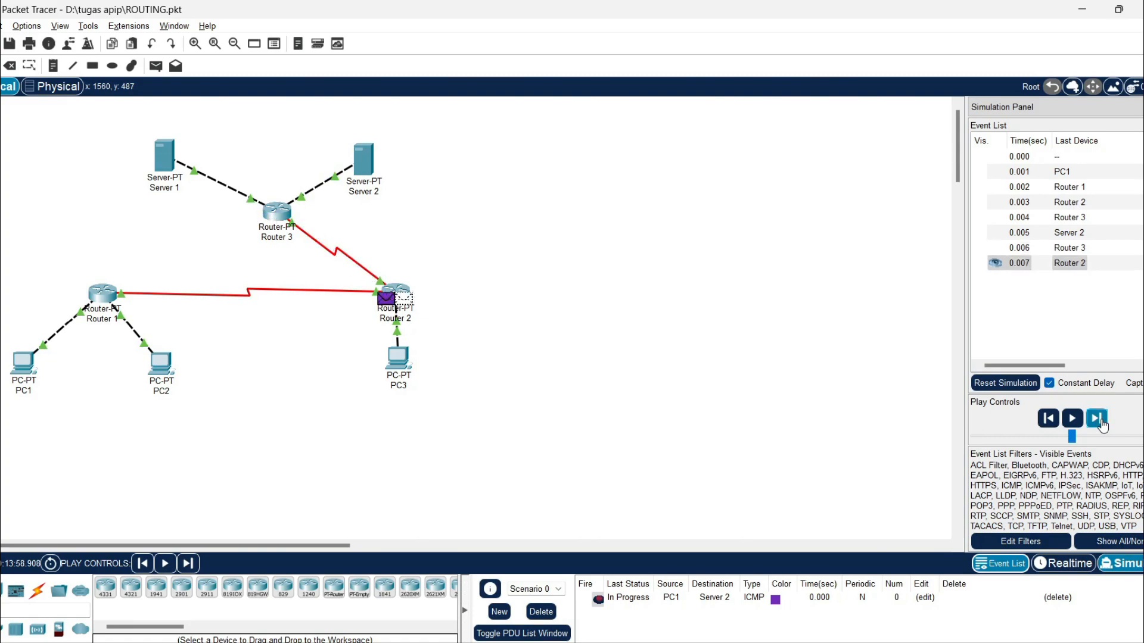
{"action": "left_click", "coordinate": [1097, 418]}
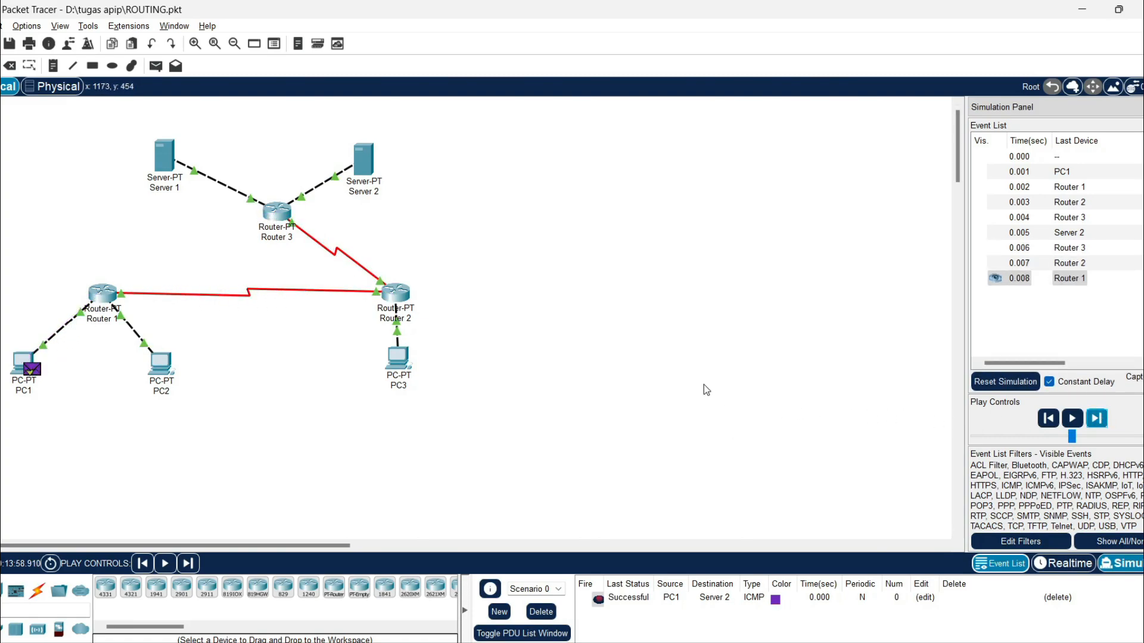
{"action": "left_click", "coordinate": [540, 613]}
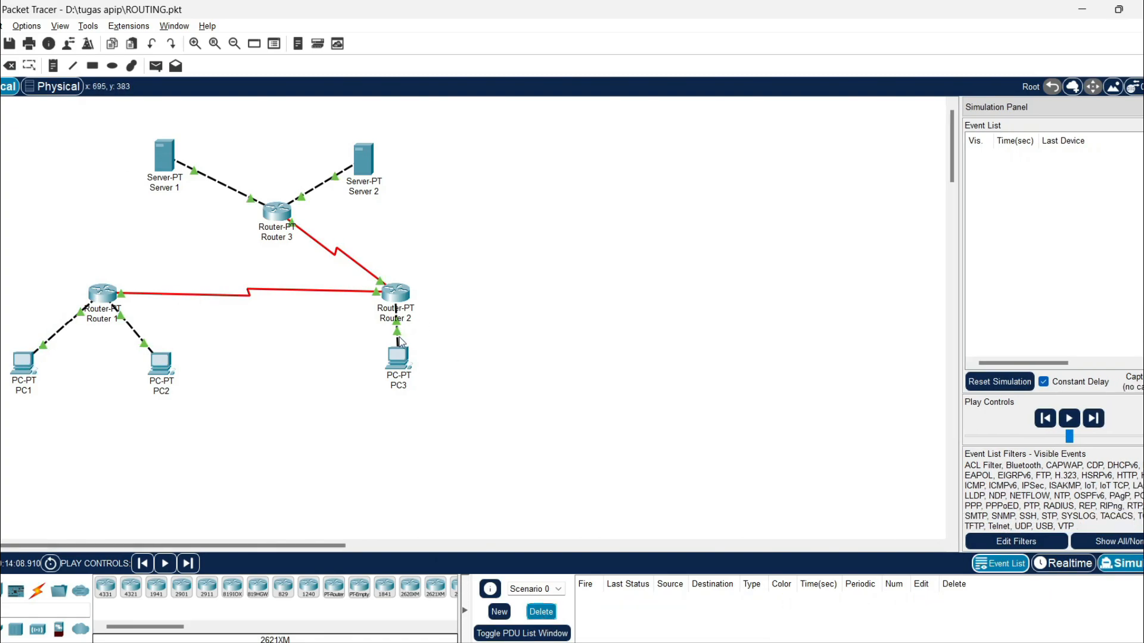
Test Server 1 to PC1 with a simple PDU advanced event by event through its round trip, and delete the scenario
{"action": "left_click", "coordinate": [156, 65]}
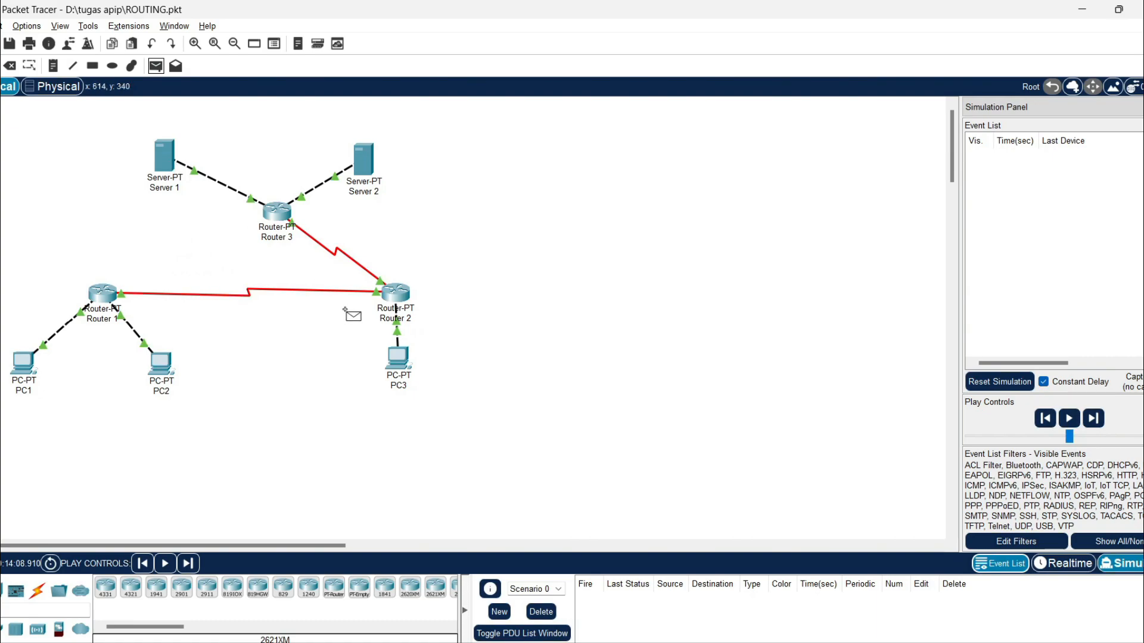
{"action": "left_click", "coordinate": [162, 156]}
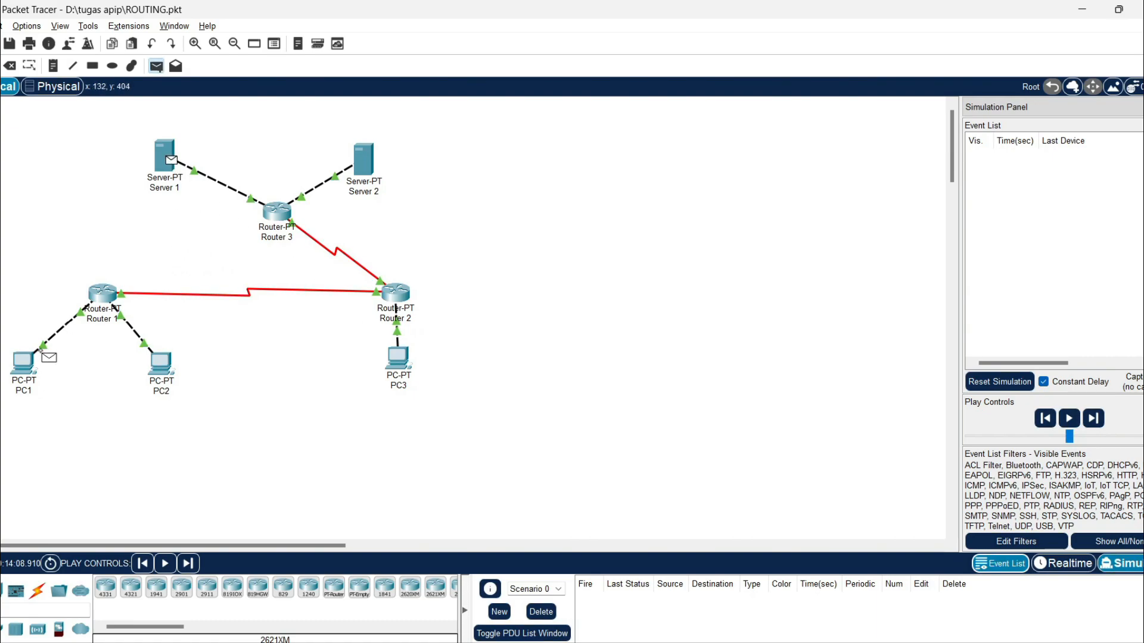
{"action": "left_click", "coordinate": [25, 363]}
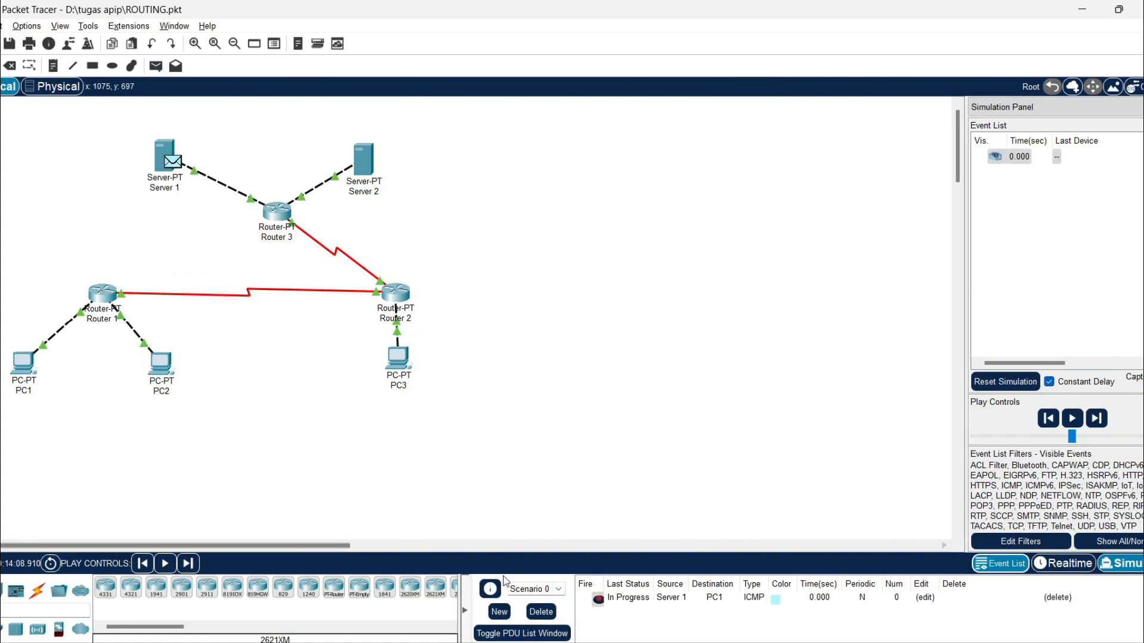
{"action": "left_click", "coordinate": [1097, 419]}
{"action": "left_click", "coordinate": [1098, 420]}
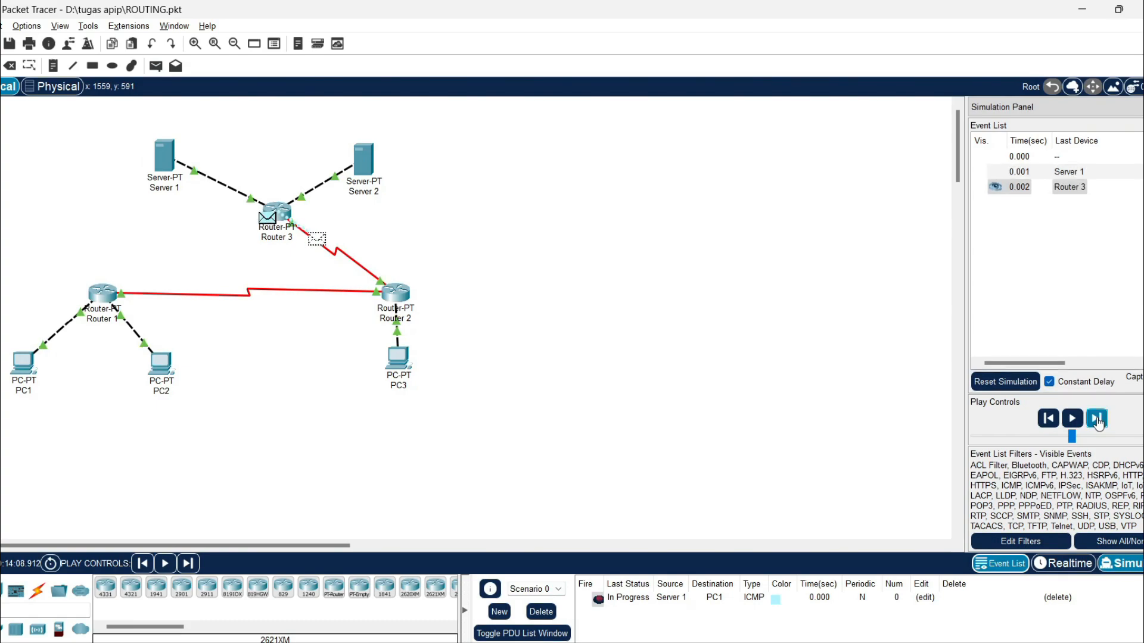
{"action": "left_click", "coordinate": [1098, 420]}
{"action": "left_click", "coordinate": [1098, 420]}
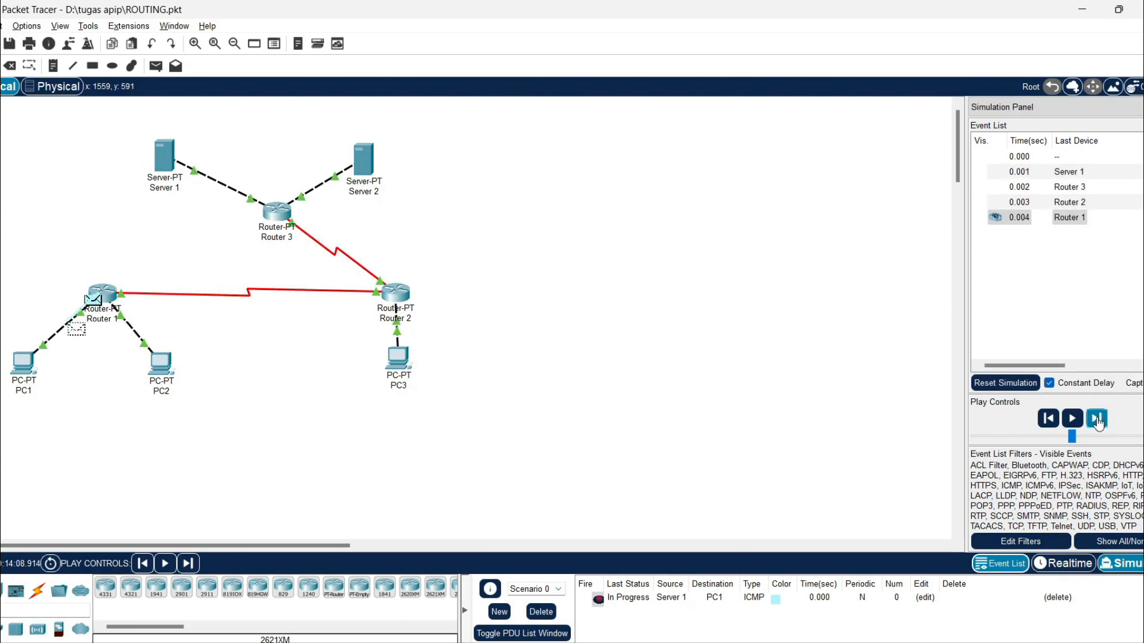
{"action": "left_click", "coordinate": [1097, 420]}
{"action": "left_click", "coordinate": [1098, 420]}
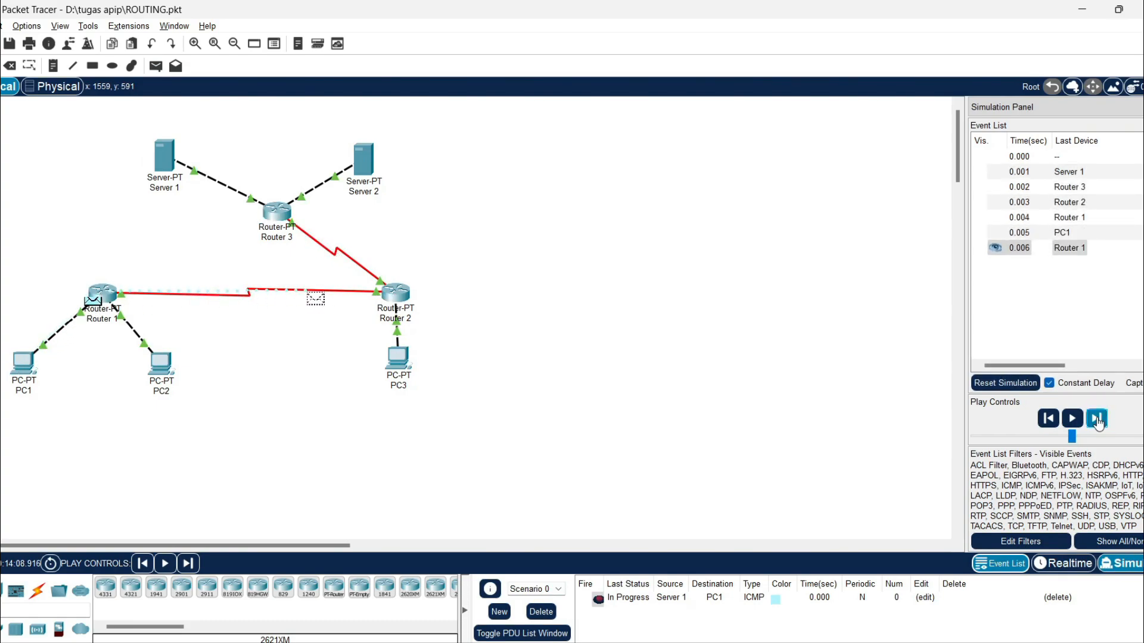
{"action": "left_click", "coordinate": [1098, 420]}
{"action": "left_click", "coordinate": [1098, 420]}
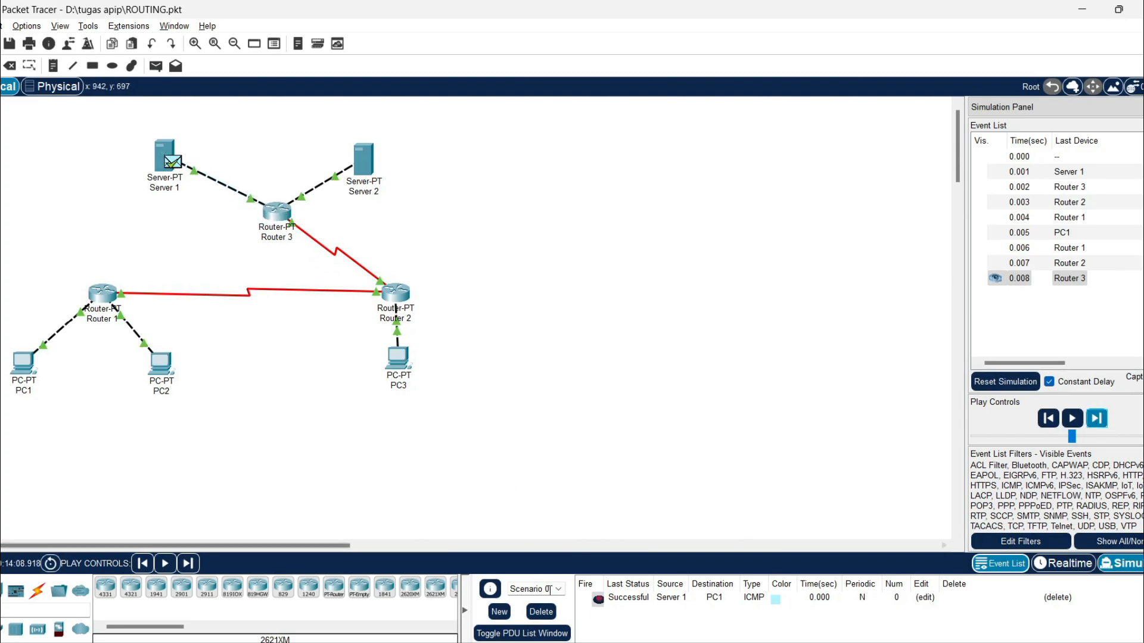
{"action": "left_click", "coordinate": [541, 612]}
Test Server 1 to PC2 with a simple PDU advanced event by event through its round trip, and delete the scenario
{"action": "left_click", "coordinate": [156, 65]}
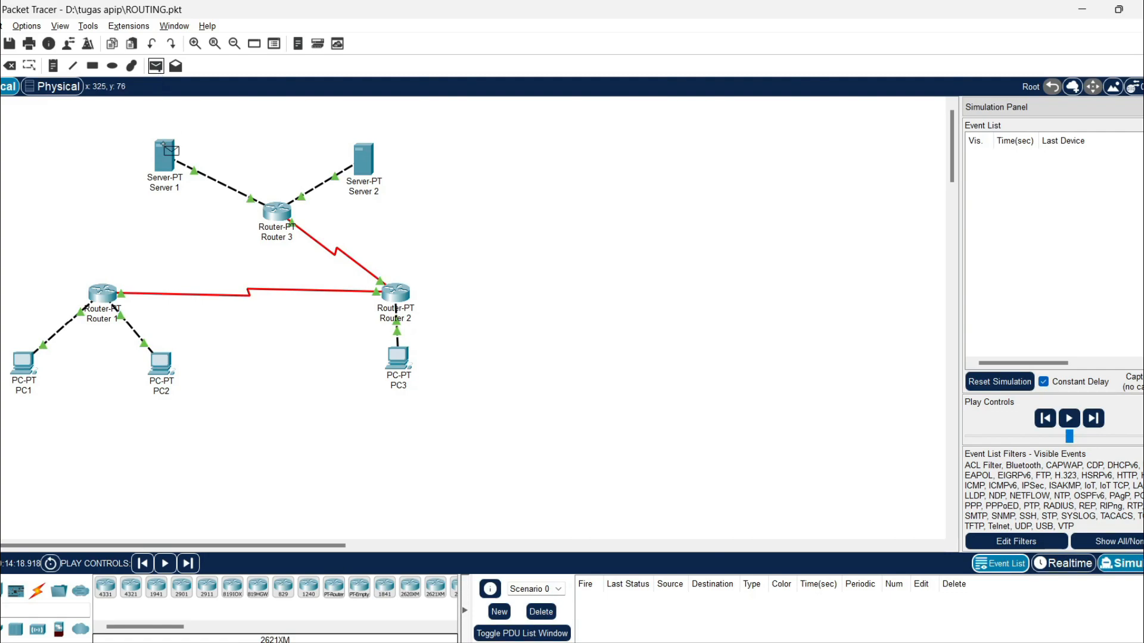
{"action": "left_click", "coordinate": [167, 154]}
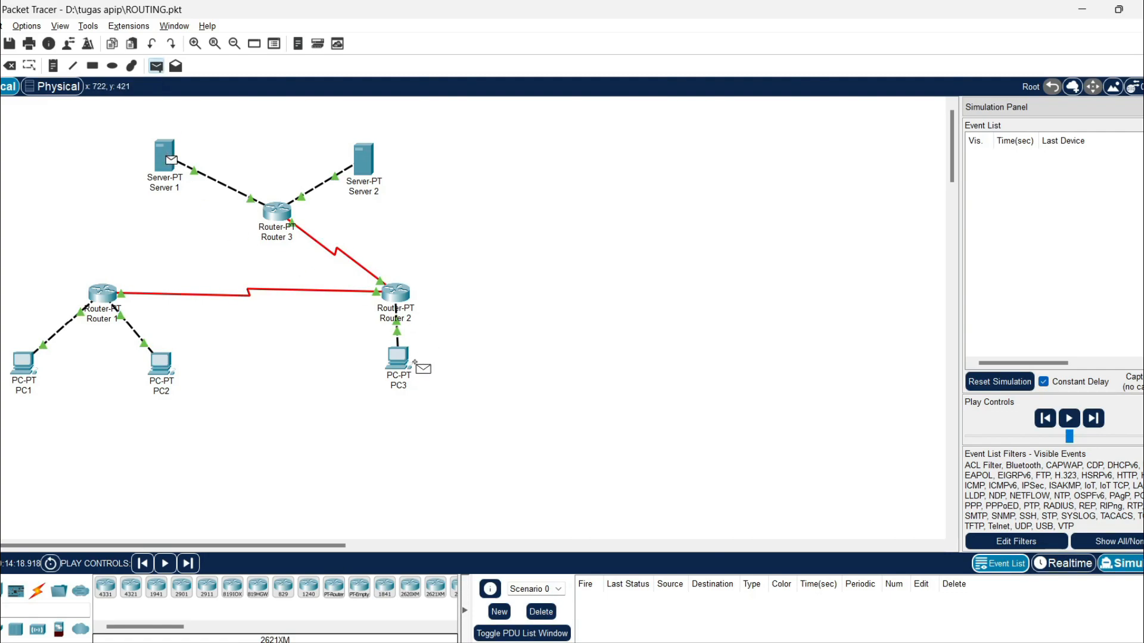
{"action": "left_click", "coordinate": [162, 364]}
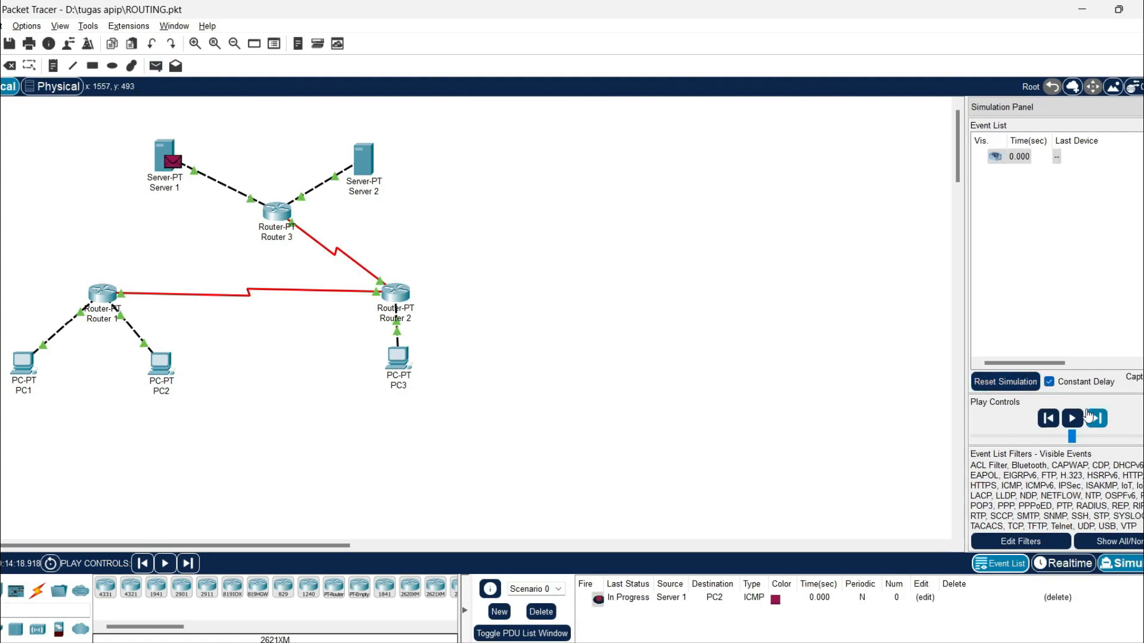
{"action": "left_click", "coordinate": [1096, 418]}
{"action": "left_click", "coordinate": [1098, 420]}
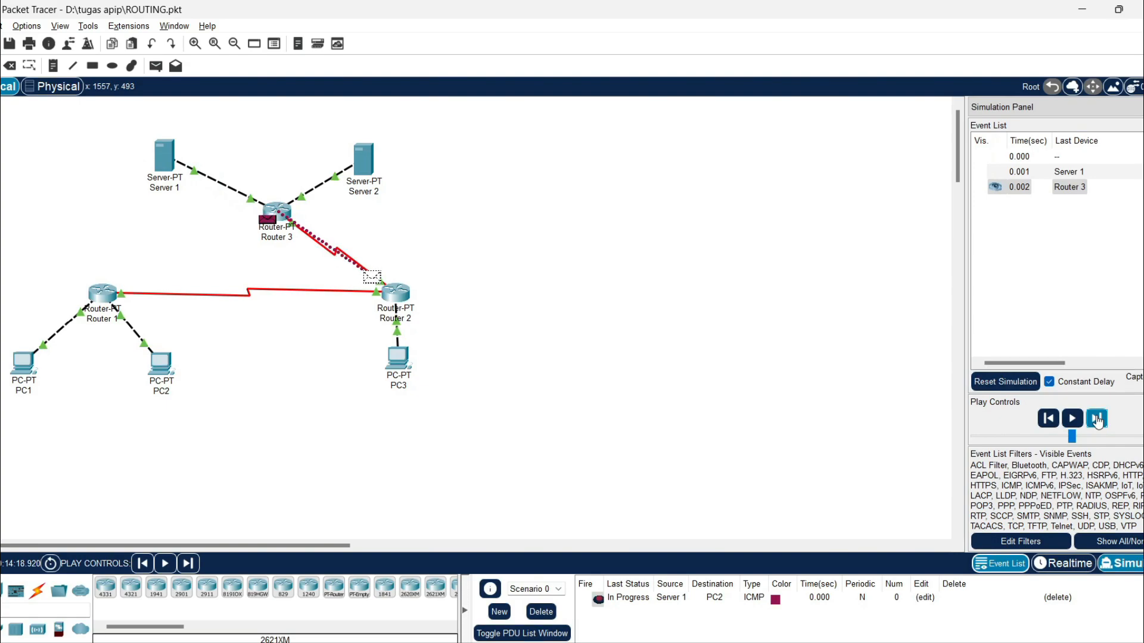
{"action": "left_click", "coordinate": [1098, 420]}
{"action": "left_click", "coordinate": [1098, 420]}
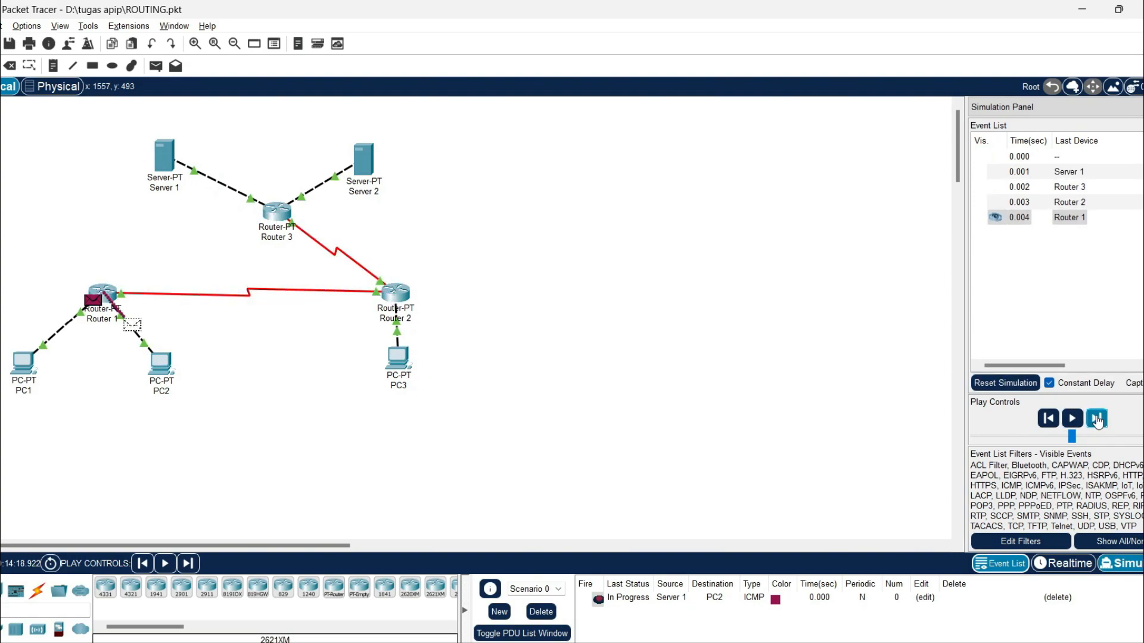
{"action": "left_click", "coordinate": [1098, 420]}
{"action": "left_click", "coordinate": [1097, 420]}
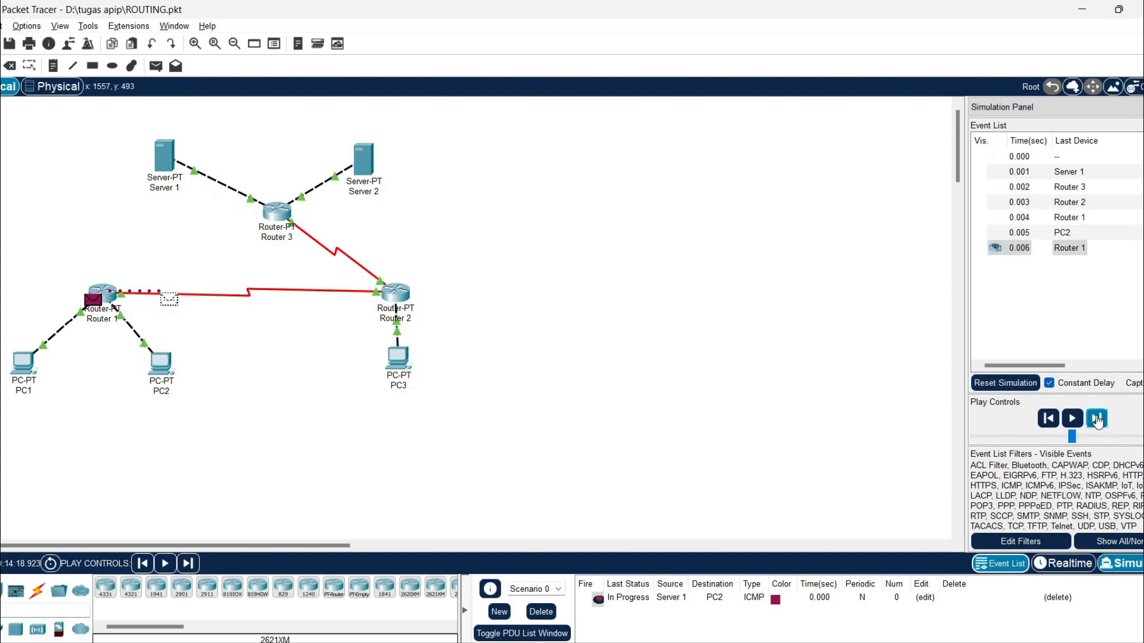
{"action": "left_click", "coordinate": [1098, 420]}
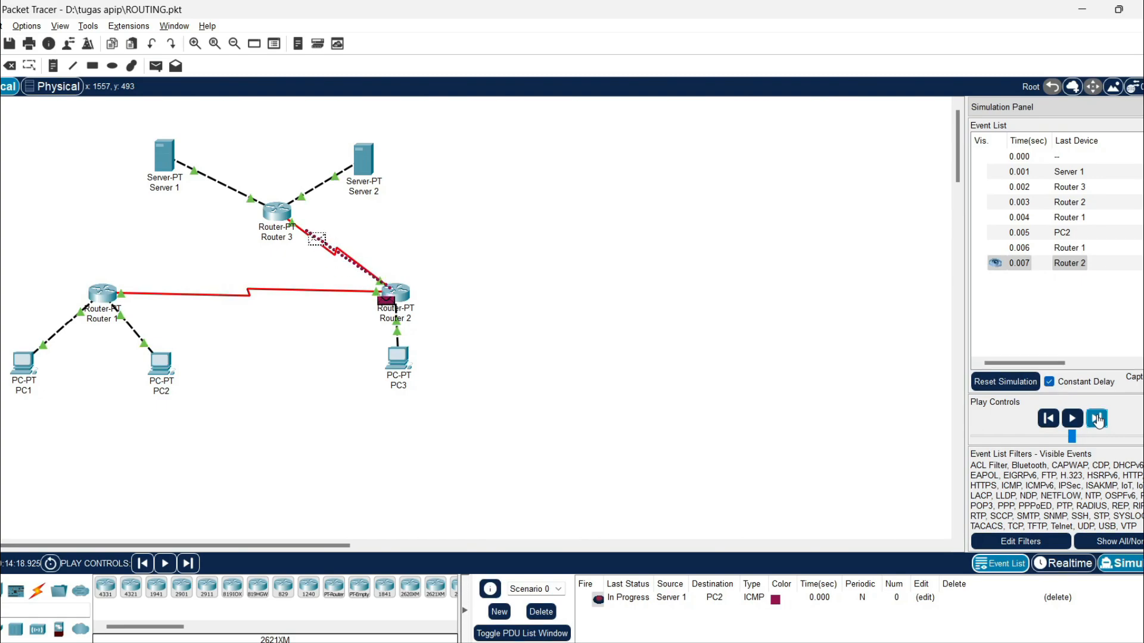
{"action": "left_click", "coordinate": [1098, 420]}
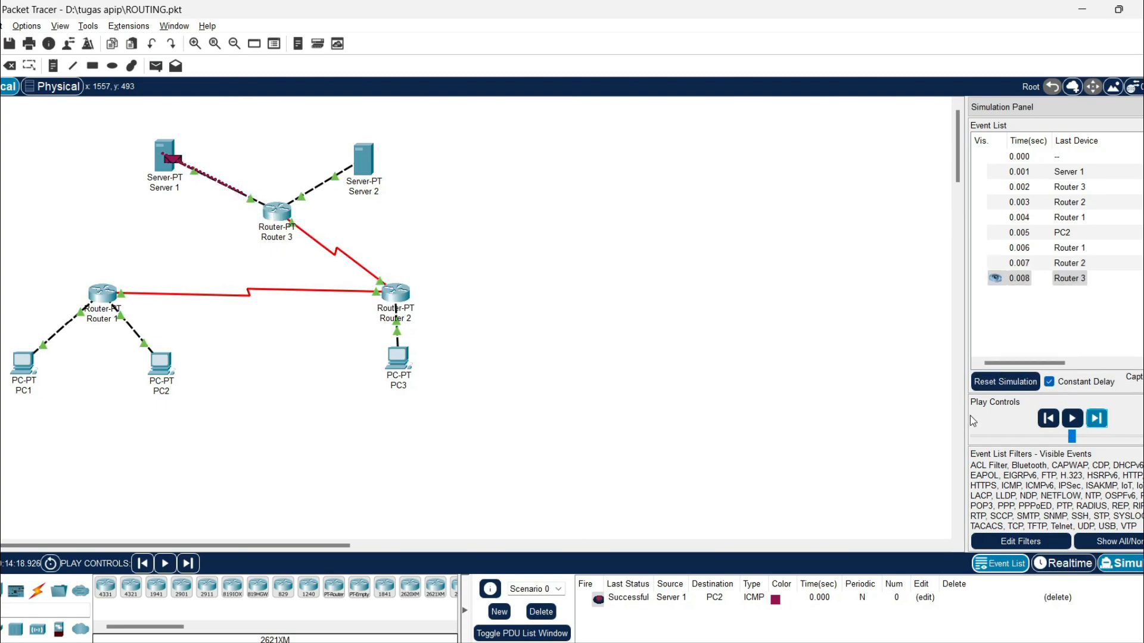
{"action": "left_click", "coordinate": [545, 615]}
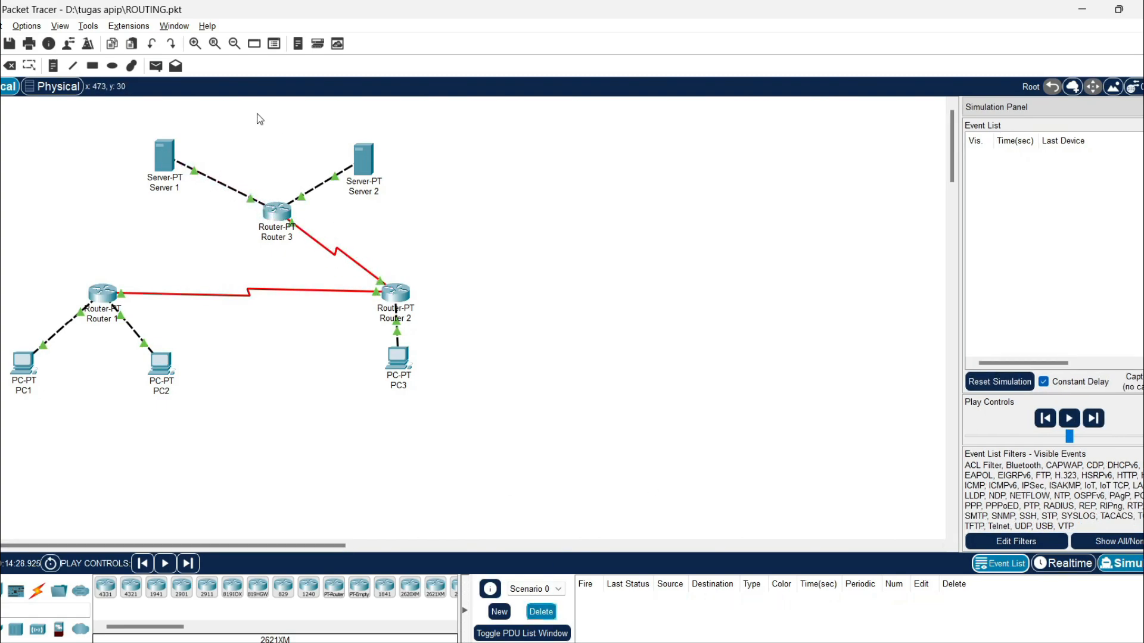
Test Server 1 to PC3 with a simple PDU advanced event by event through its round trip
{"action": "left_click", "coordinate": [156, 66]}
{"action": "left_click", "coordinate": [166, 157]}
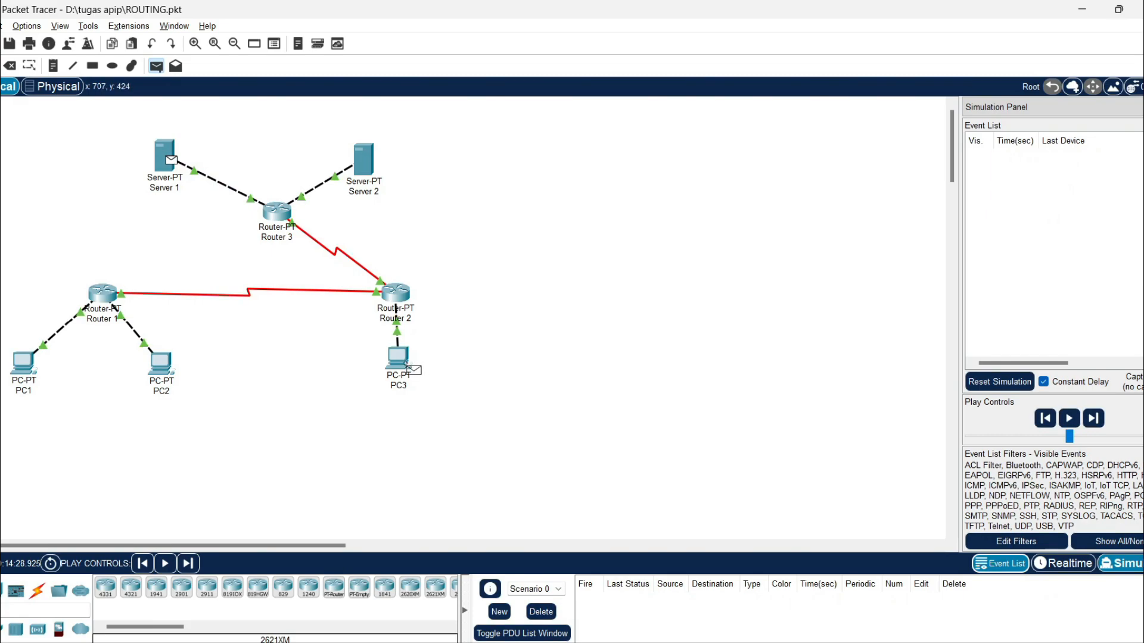
{"action": "left_click", "coordinate": [410, 367]}
{"action": "left_click", "coordinate": [1104, 420]}
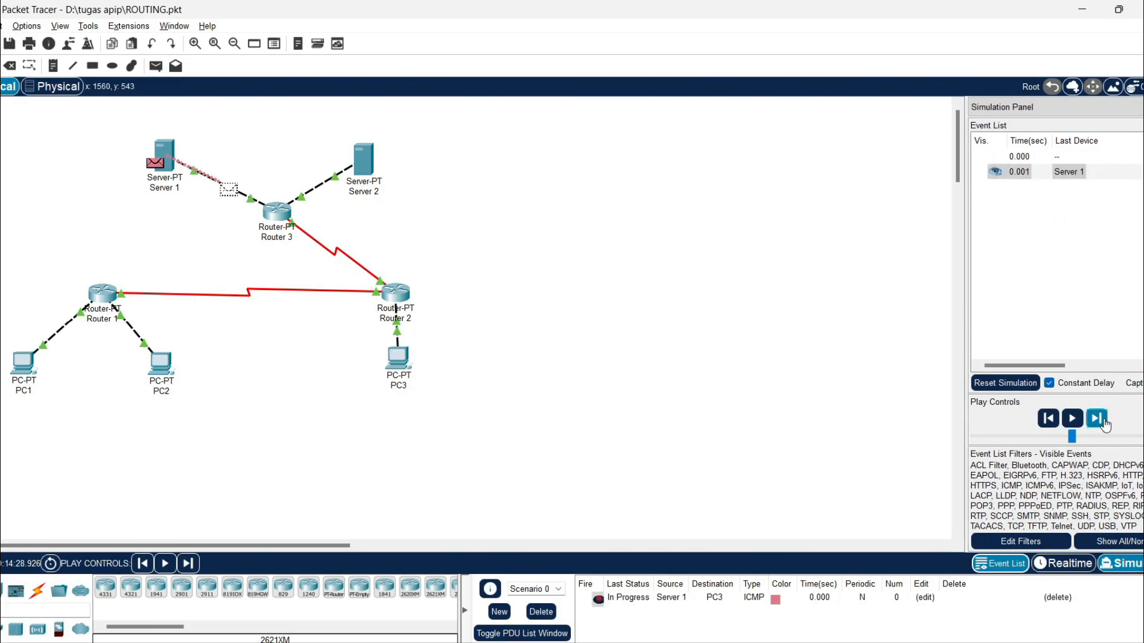
{"action": "left_click", "coordinate": [1096, 418]}
{"action": "left_click", "coordinate": [1096, 418]}
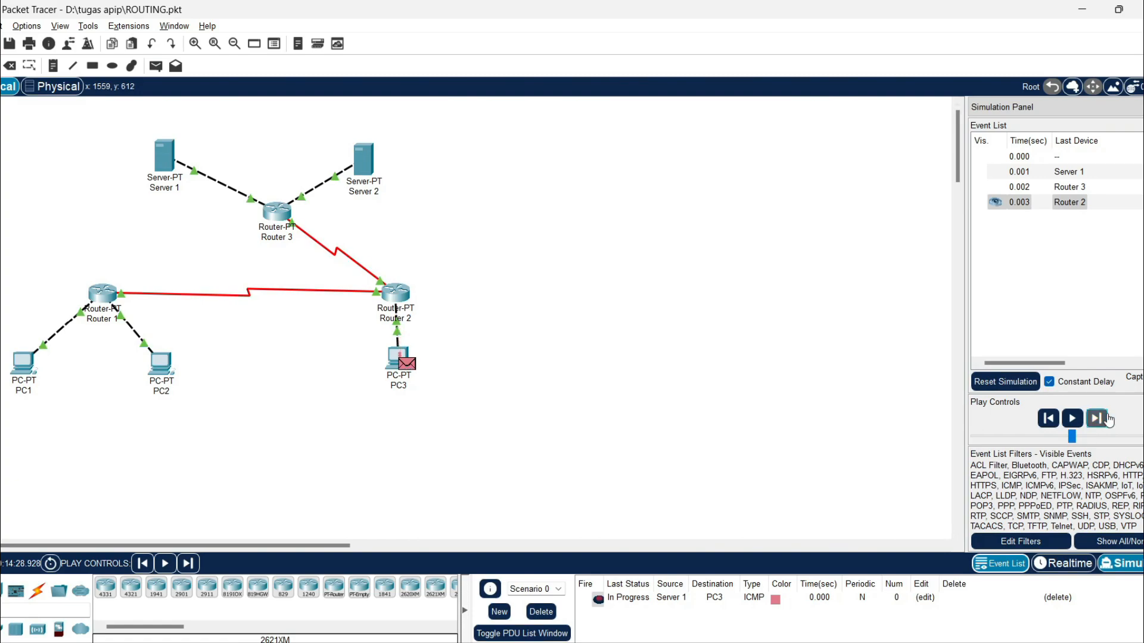
{"action": "left_click", "coordinate": [1096, 419]}
{"action": "left_click", "coordinate": [1096, 419]}
{"action": "left_click", "coordinate": [1096, 418]}
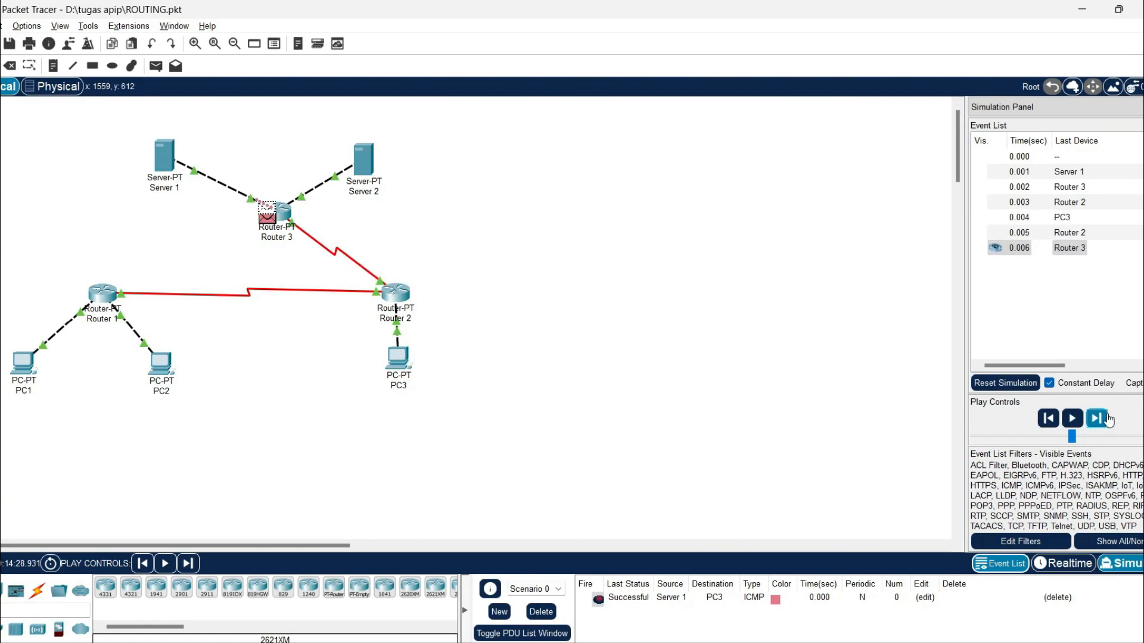